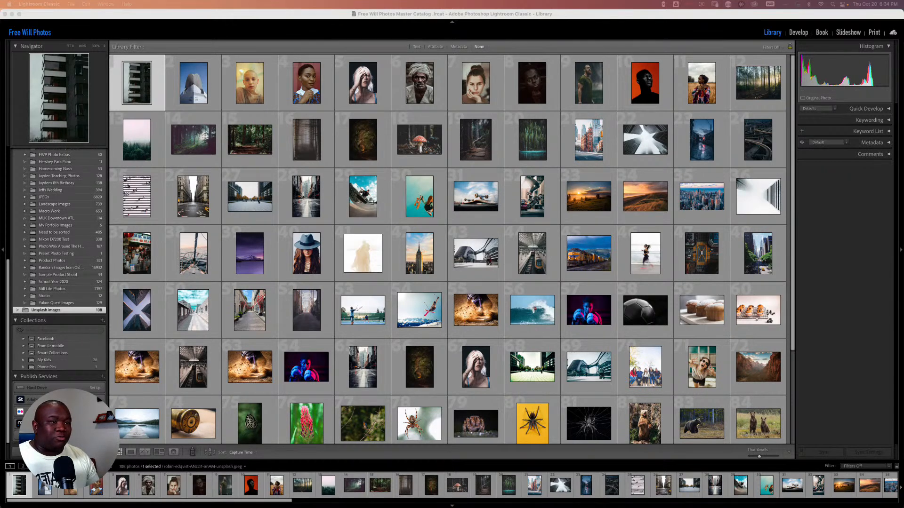
Open the portrait of the man in the turban for developing and begin a people mask for Person 1.
{"action": "left_click", "coordinate": [423, 89]}
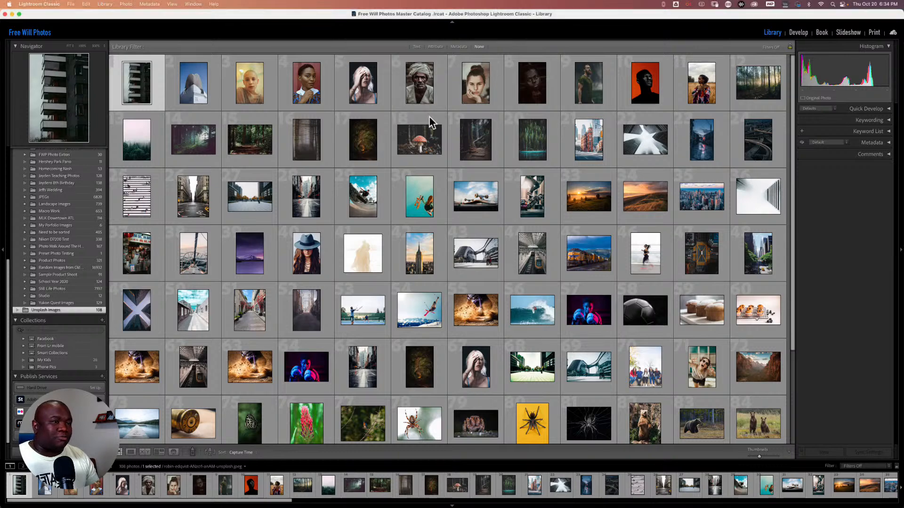
{"action": "left_click", "coordinate": [421, 87]}
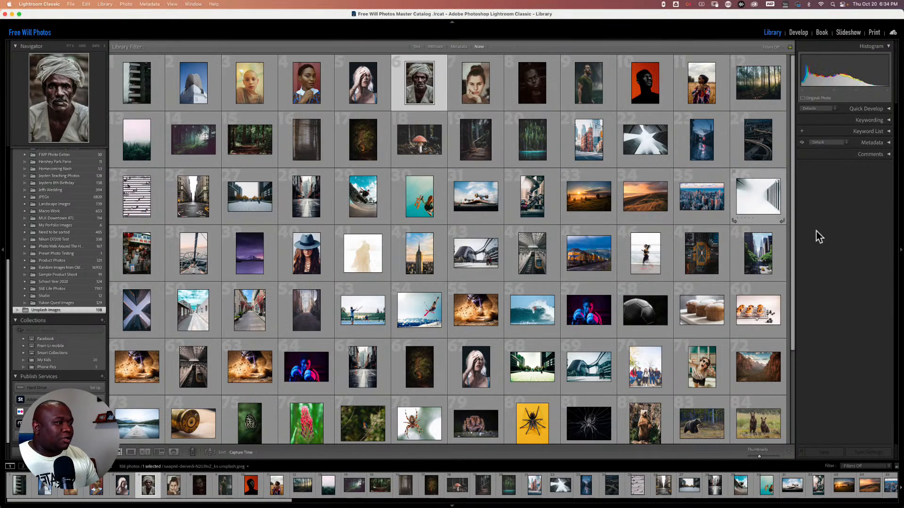
{"action": "left_click", "coordinate": [798, 32]}
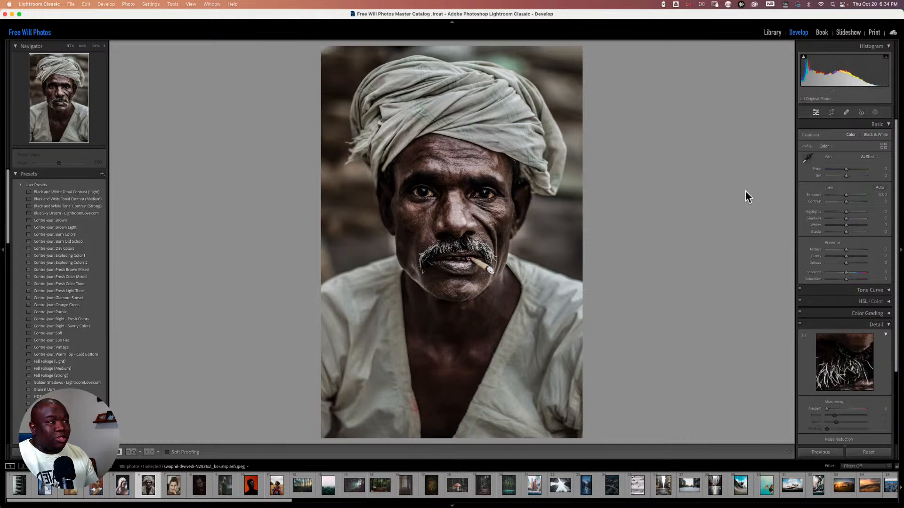
{"action": "left_click", "coordinate": [874, 113]}
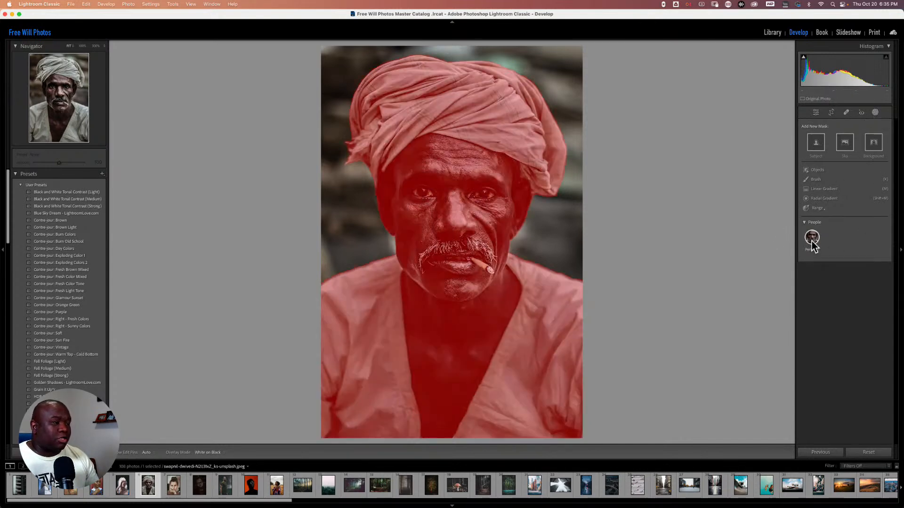
{"action": "left_click", "coordinate": [811, 240]}
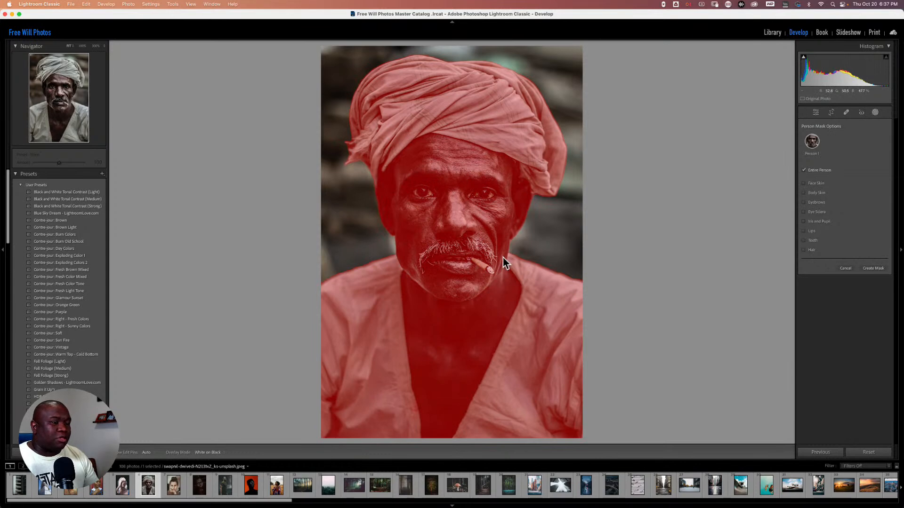
Create one combined mask from the man's face skin, eyebrows, eye sclera, iris and pupil, lips and teeth.
{"action": "left_click", "coordinate": [813, 184]}
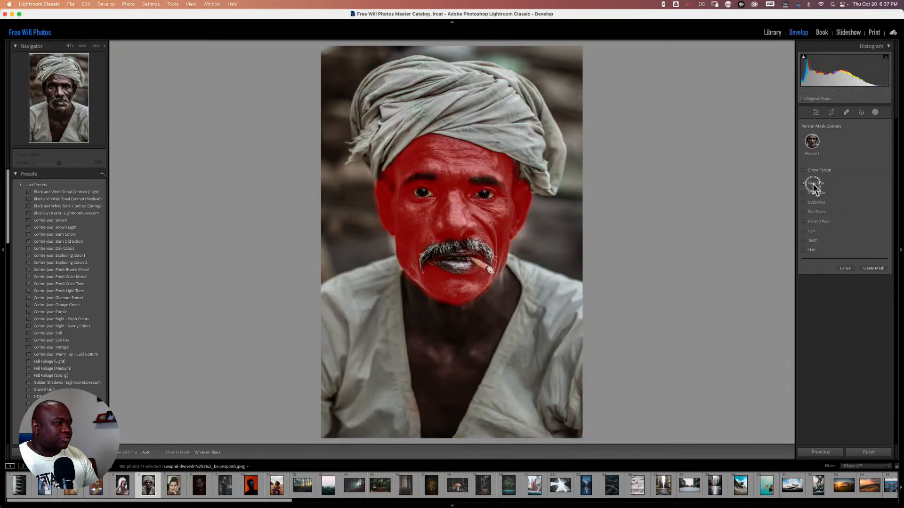
{"action": "left_click", "coordinate": [819, 203]}
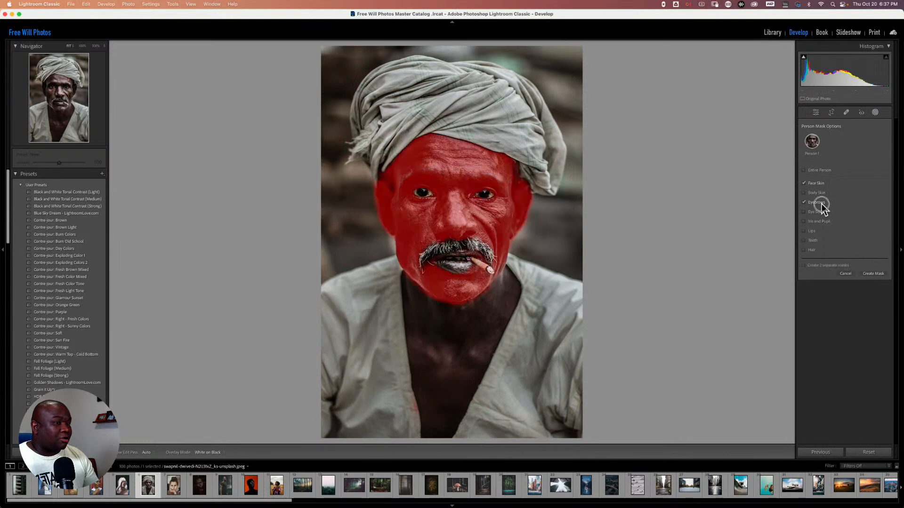
{"action": "left_click", "coordinate": [819, 210]}
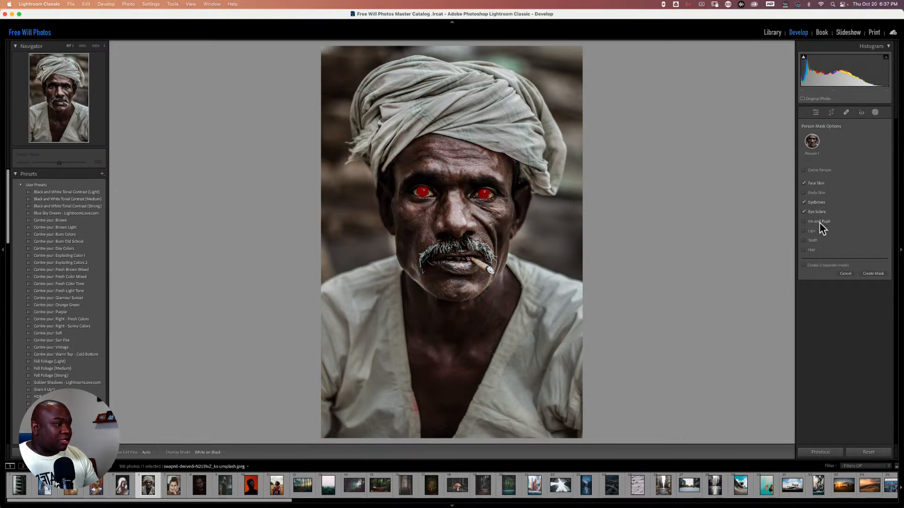
{"action": "left_click", "coordinate": [820, 223]}
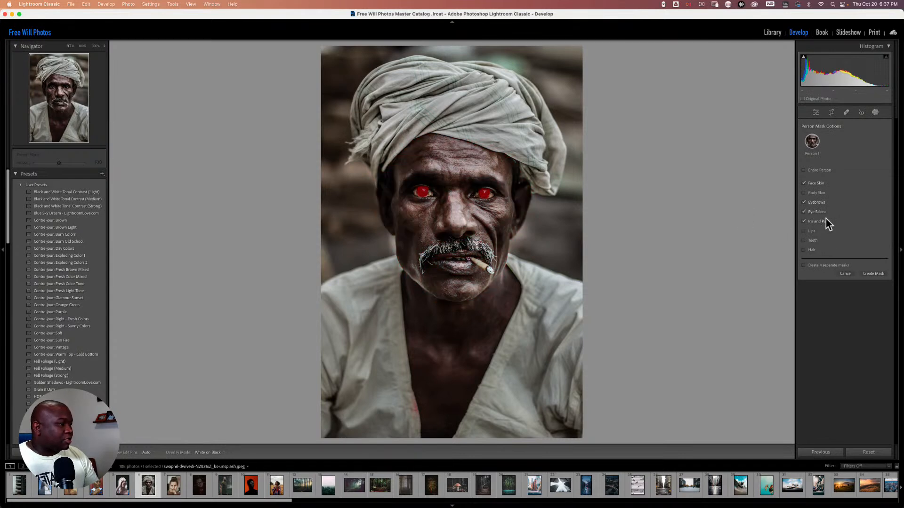
{"action": "left_click", "coordinate": [813, 241]}
{"action": "left_click", "coordinate": [812, 232]}
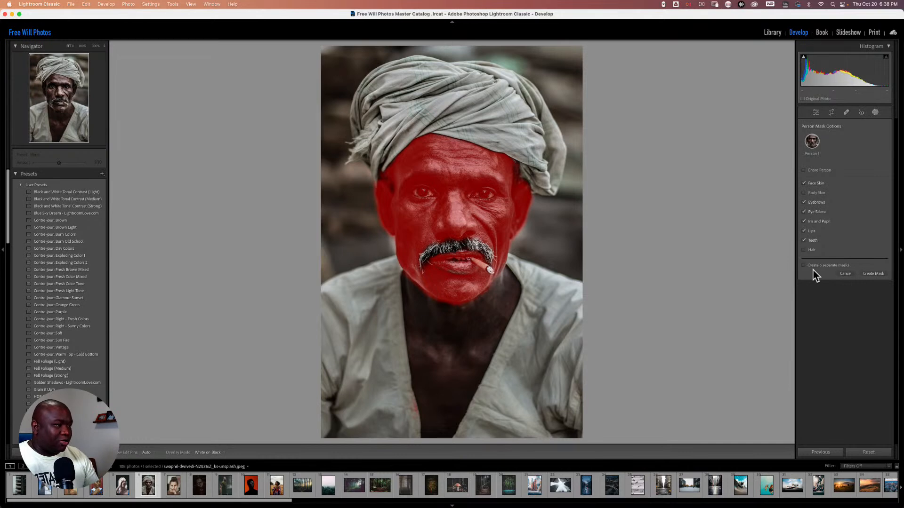
{"action": "left_click", "coordinate": [875, 274]}
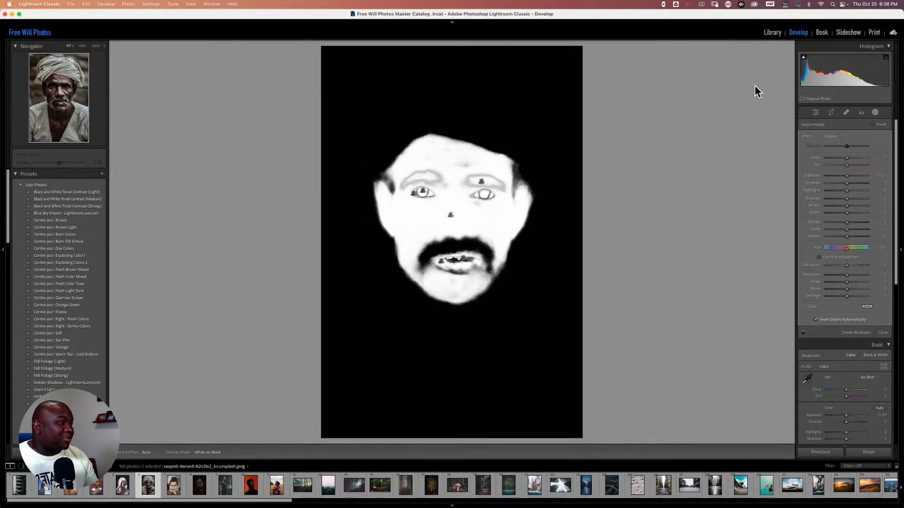
{"action": "left_click", "coordinate": [875, 115]}
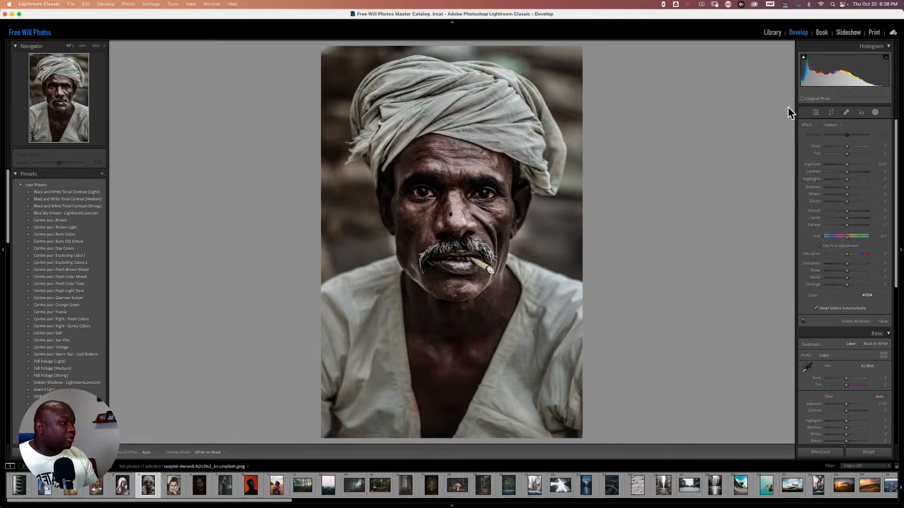
{"action": "left_click", "coordinate": [874, 112]}
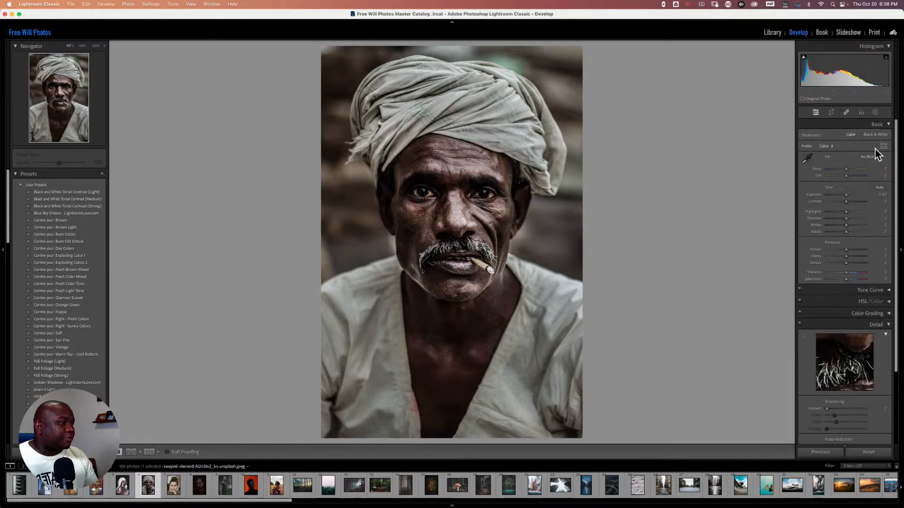
{"action": "left_click", "coordinate": [875, 113]}
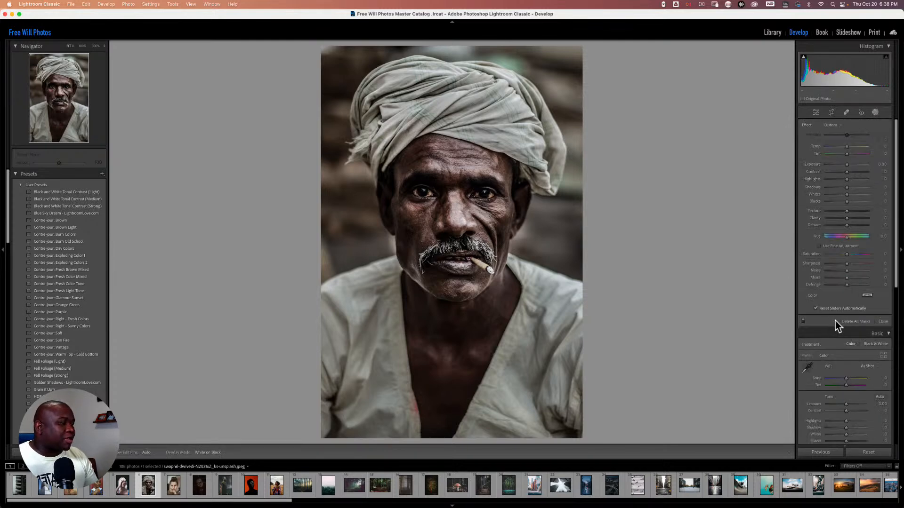
{"action": "left_click", "coordinate": [875, 113]}
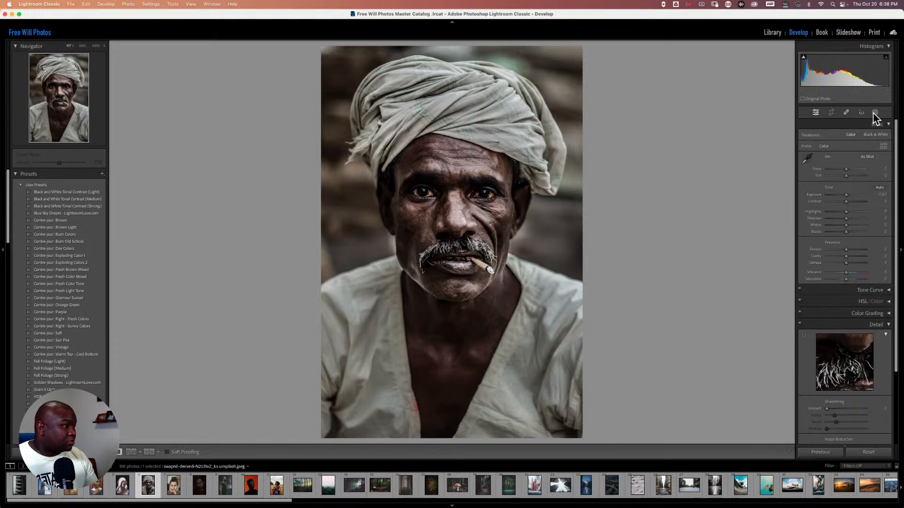
{"action": "left_click", "coordinate": [874, 113]}
{"action": "scroll", "coordinate": [874, 176], "scroll_direction": "up", "scroll_amount": 2}
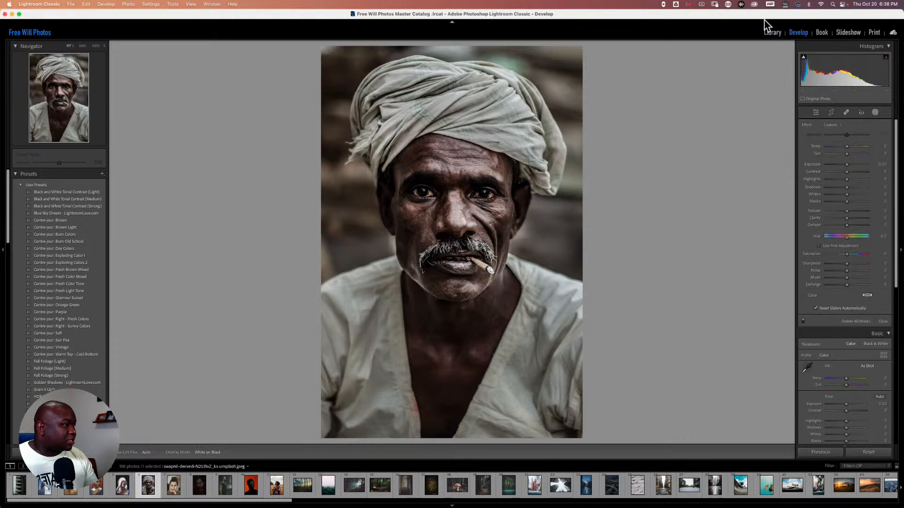
{"action": "left_click", "coordinate": [771, 31]}
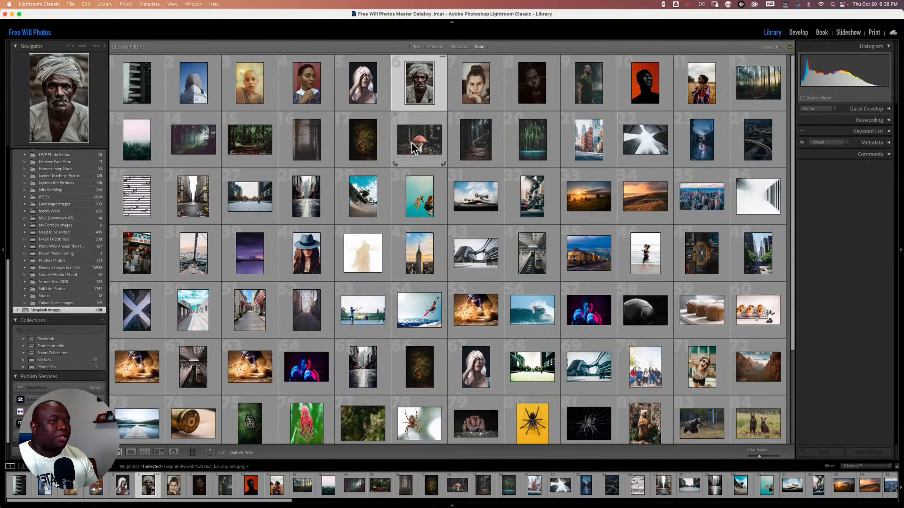
{"action": "left_click", "coordinate": [797, 33]}
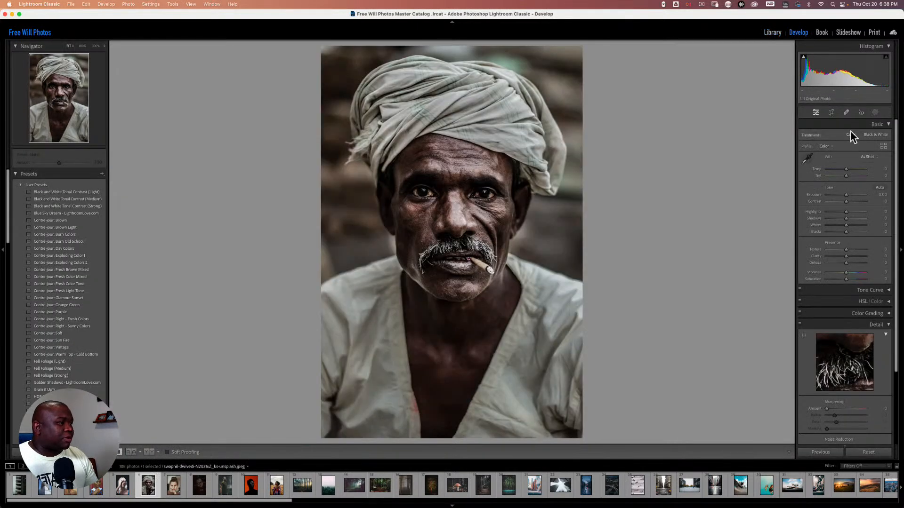
{"action": "left_click", "coordinate": [875, 114]}
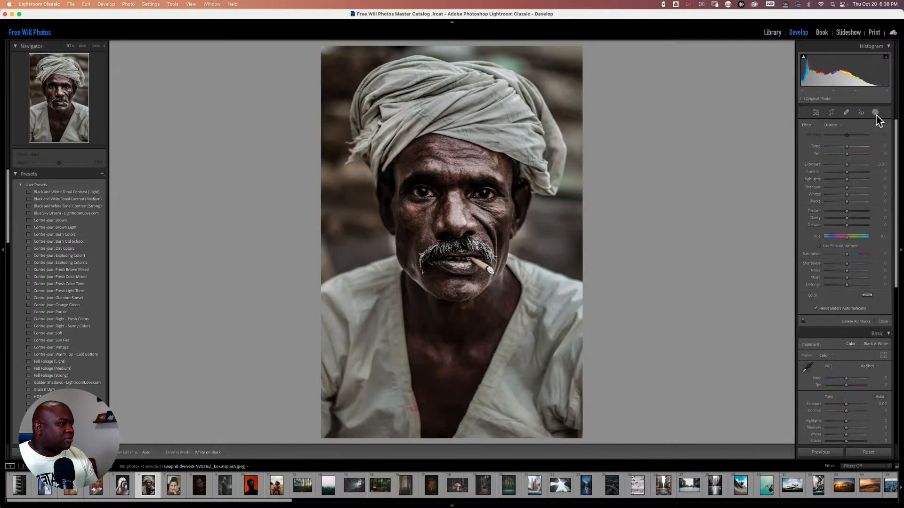
{"action": "scroll", "coordinate": [864, 313], "scroll_direction": "down", "scroll_amount": 1}
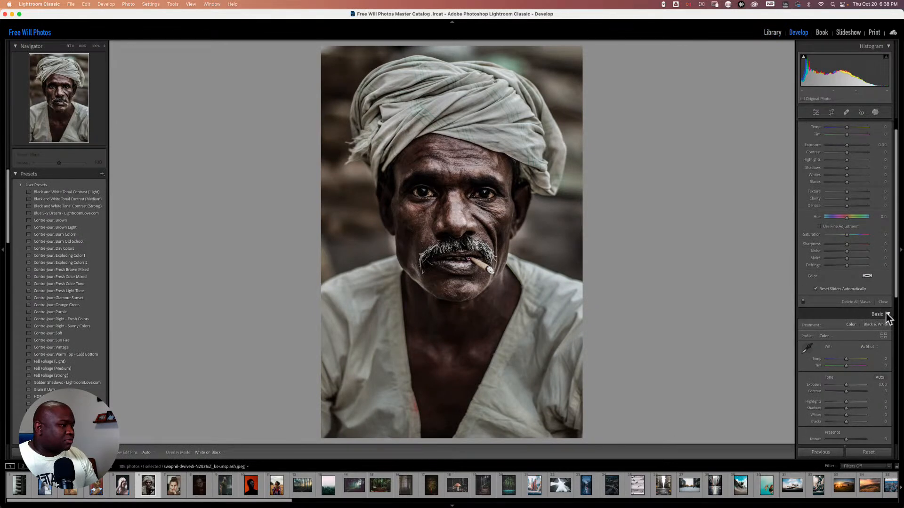
{"action": "left_click", "coordinate": [882, 302]}
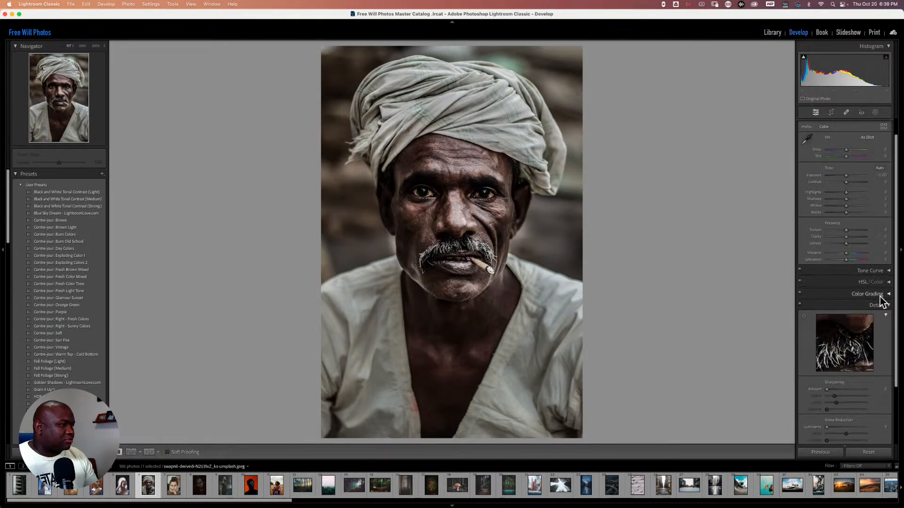
{"action": "scroll", "coordinate": [876, 132], "scroll_direction": "up", "scroll_amount": 1}
{"action": "left_click", "coordinate": [874, 114]}
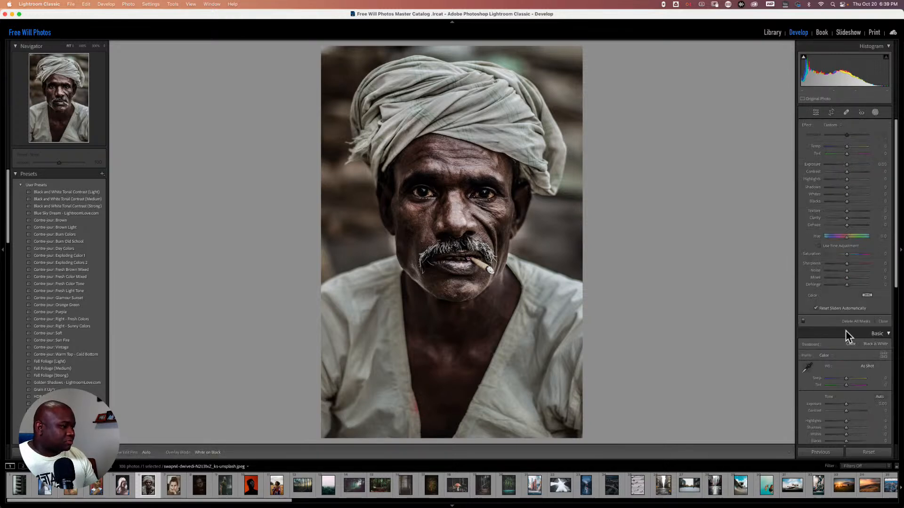
{"action": "scroll", "coordinate": [846, 331], "scroll_direction": "down", "scroll_amount": 3}
{"action": "scroll", "coordinate": [846, 329], "scroll_direction": "up", "scroll_amount": 2}
{"action": "scroll", "coordinate": [846, 329], "scroll_direction": "up", "scroll_amount": 1}
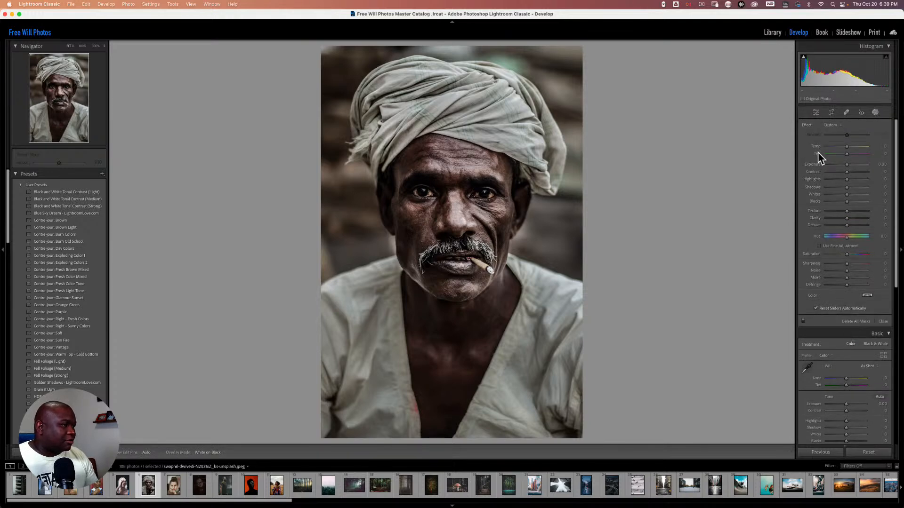
{"action": "left_click", "coordinate": [874, 112]}
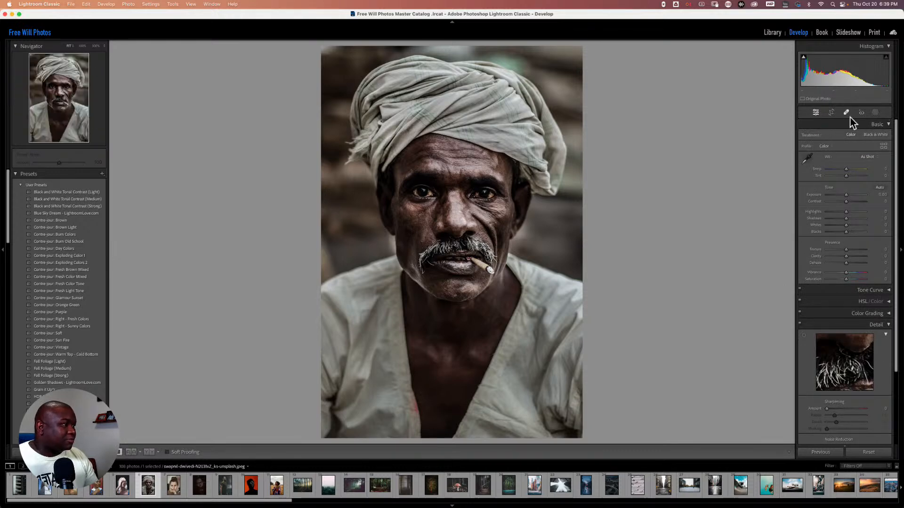
Open the portrait of the freckled woman with the hair bun for developing and begin a people mask for Person 1.
{"action": "left_click", "coordinate": [772, 32]}
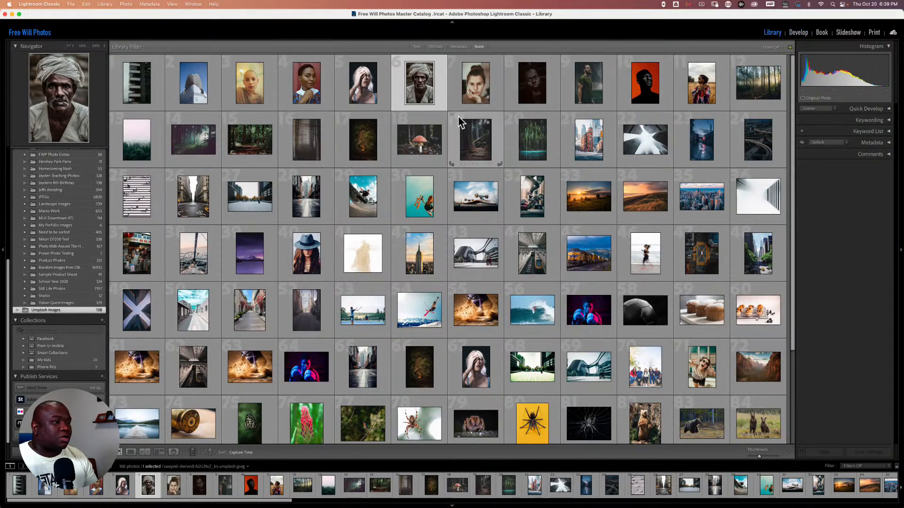
{"action": "left_click", "coordinate": [486, 98]}
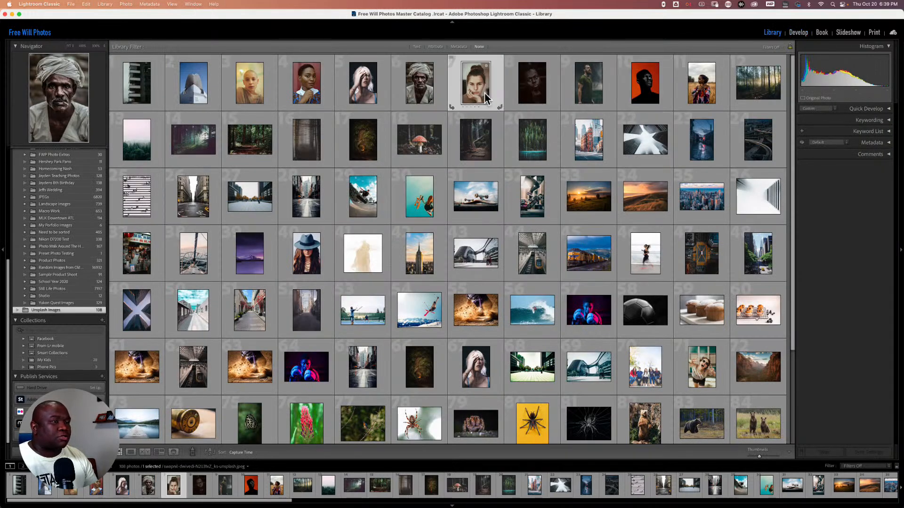
{"action": "left_click", "coordinate": [798, 32]}
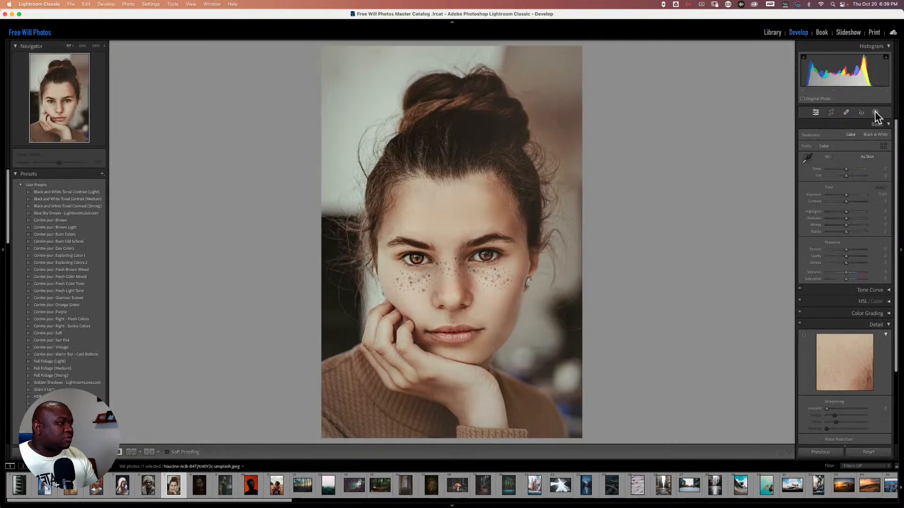
{"action": "left_click", "coordinate": [875, 113]}
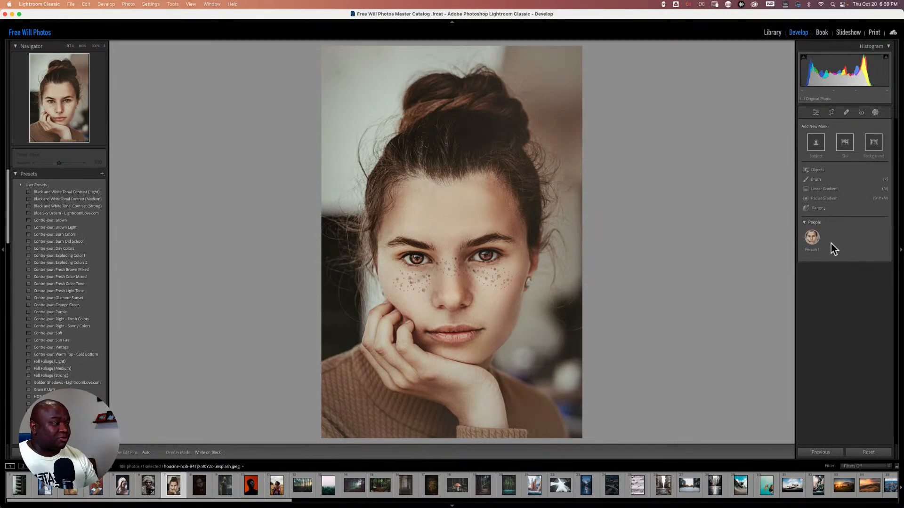
{"action": "left_click", "coordinate": [812, 238]}
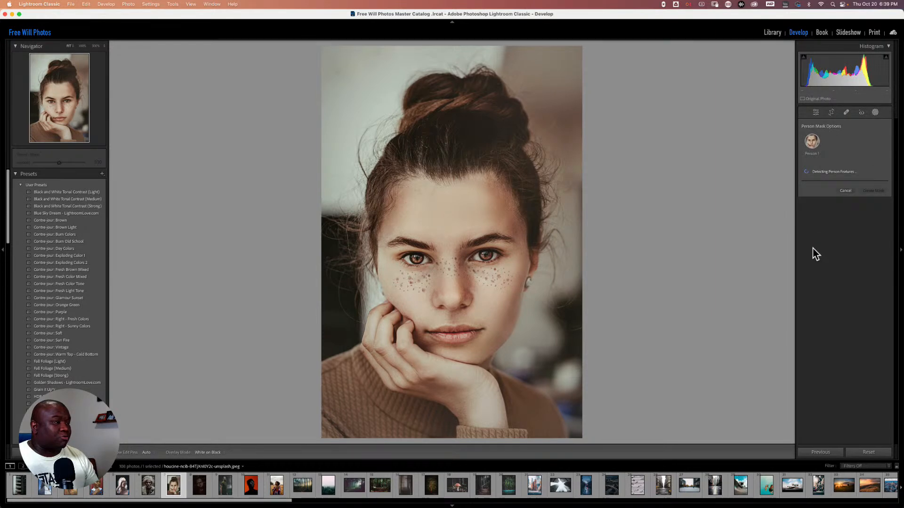
Create five separate masks for the woman's face skin, eyebrows, eye sclera, iris and pupil, and lips.
{"action": "left_click", "coordinate": [818, 183]}
{"action": "left_click", "coordinate": [819, 203]}
{"action": "left_click", "coordinate": [818, 210]}
{"action": "left_click", "coordinate": [825, 221]}
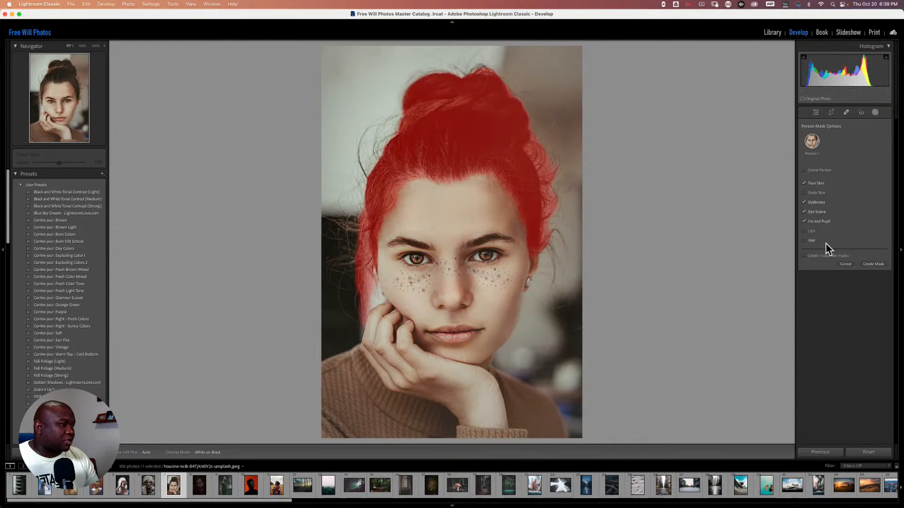
{"action": "left_click", "coordinate": [812, 231]}
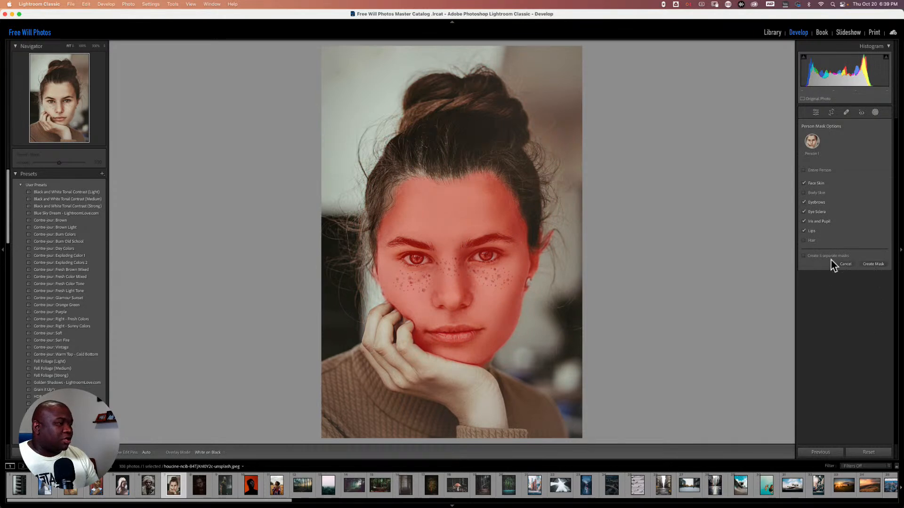
{"action": "left_click", "coordinate": [814, 257]}
{"action": "left_click", "coordinate": [873, 265]}
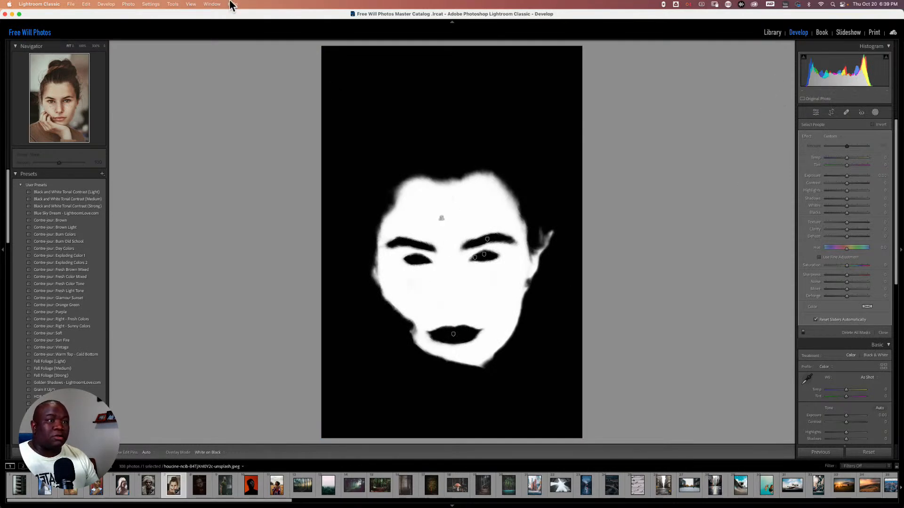
Switch the mask overlay mode on the freckled woman's portrait from White on Black to Color Overlay.
{"action": "left_click", "coordinate": [188, 5]}
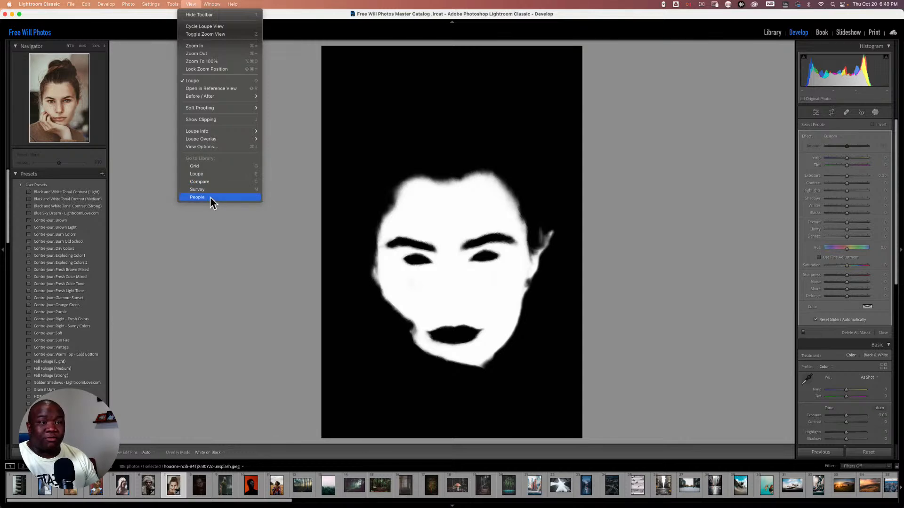
{"action": "mouse_move", "coordinate": [173, 5]}
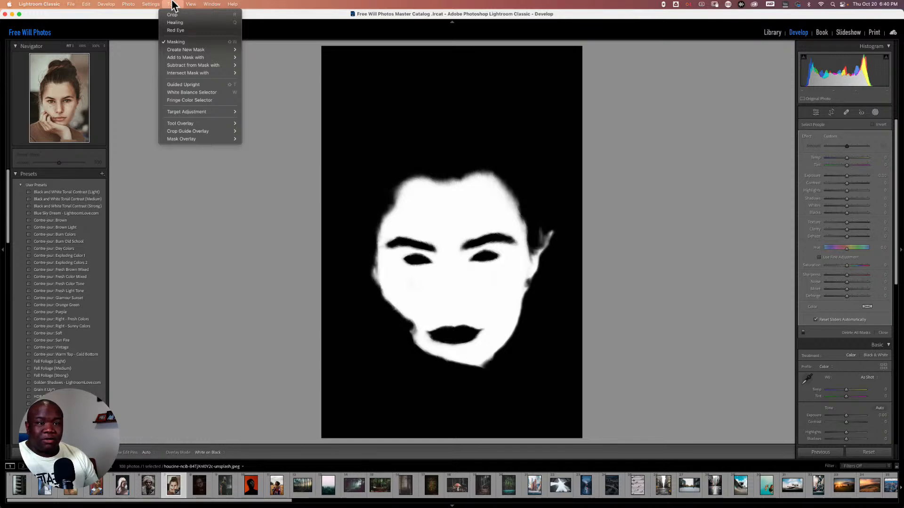
{"action": "mouse_move", "coordinate": [207, 141]}
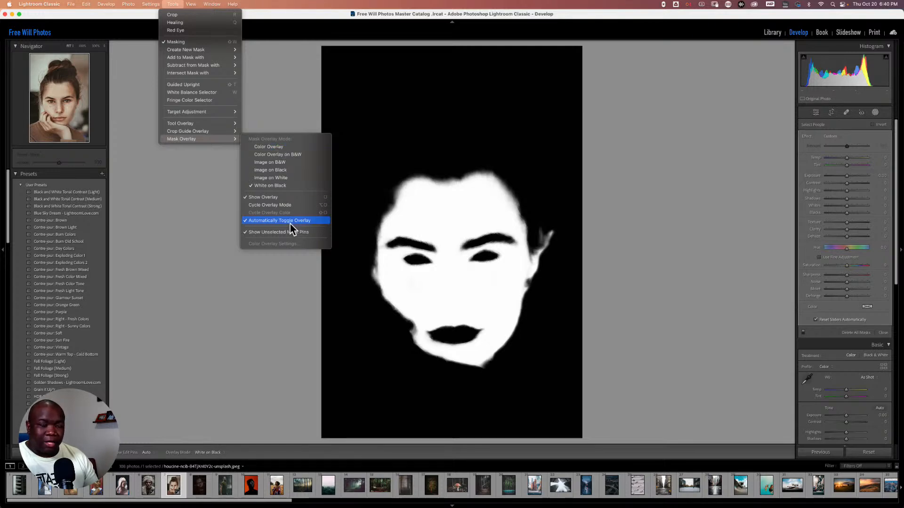
{"action": "left_click", "coordinate": [275, 147]}
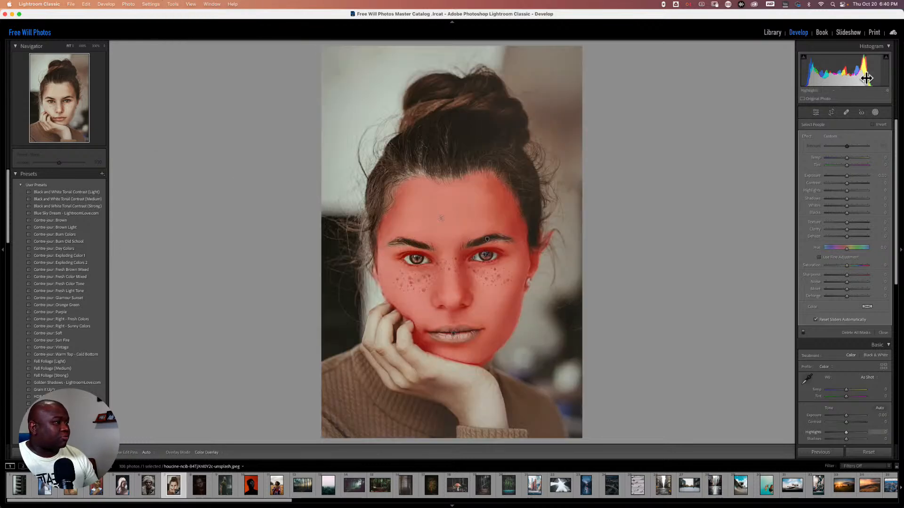
{"action": "right_click", "coordinate": [782, 57]}
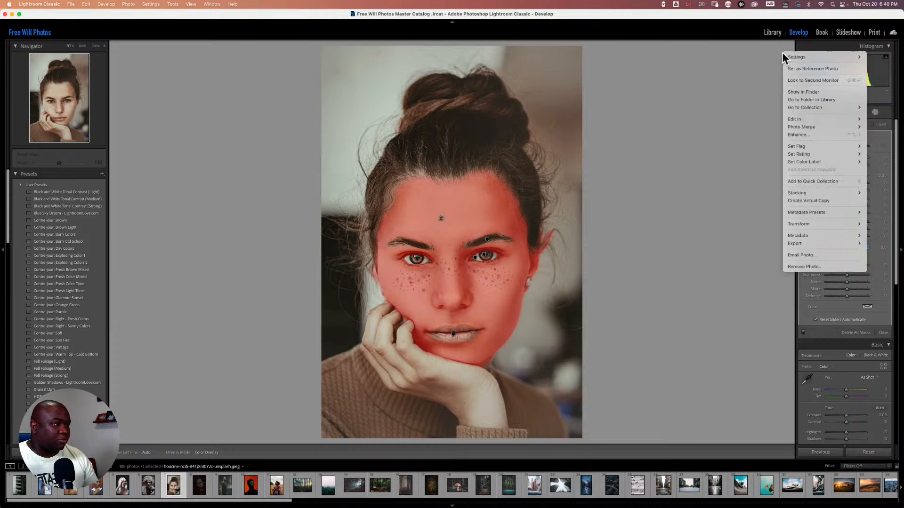
{"action": "left_click", "coordinate": [747, 190]}
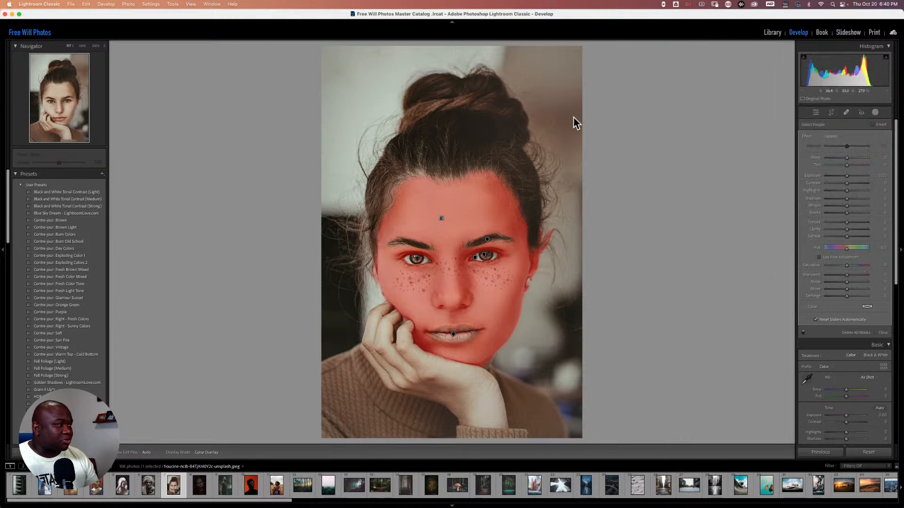
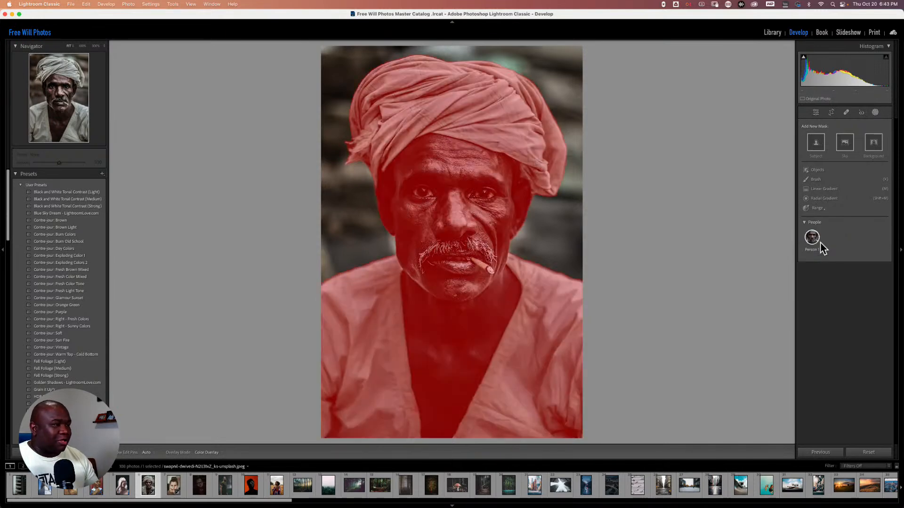
Create six separate Person 1 masks for the turbaned man's face skin, eyebrows, eye sclera, iris and pupil, lips, and teeth.
{"action": "left_click", "coordinate": [812, 239]}
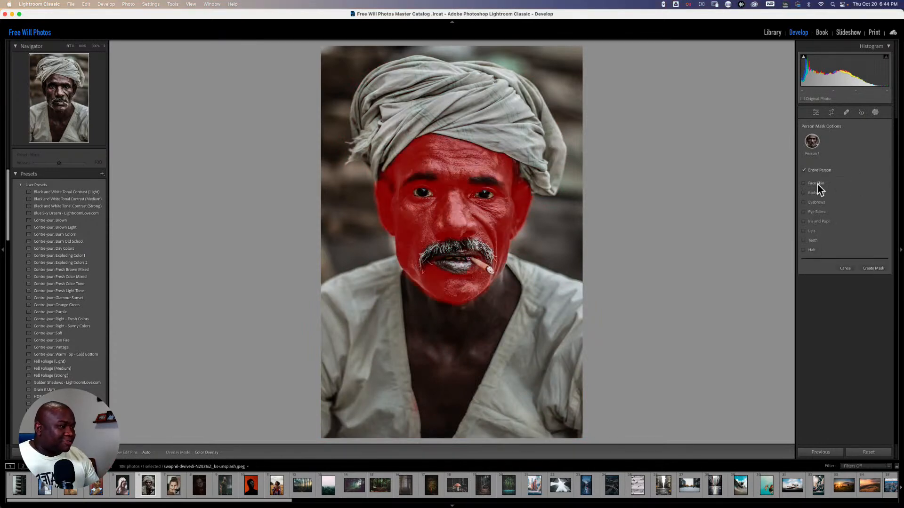
{"action": "left_click", "coordinate": [820, 205]}
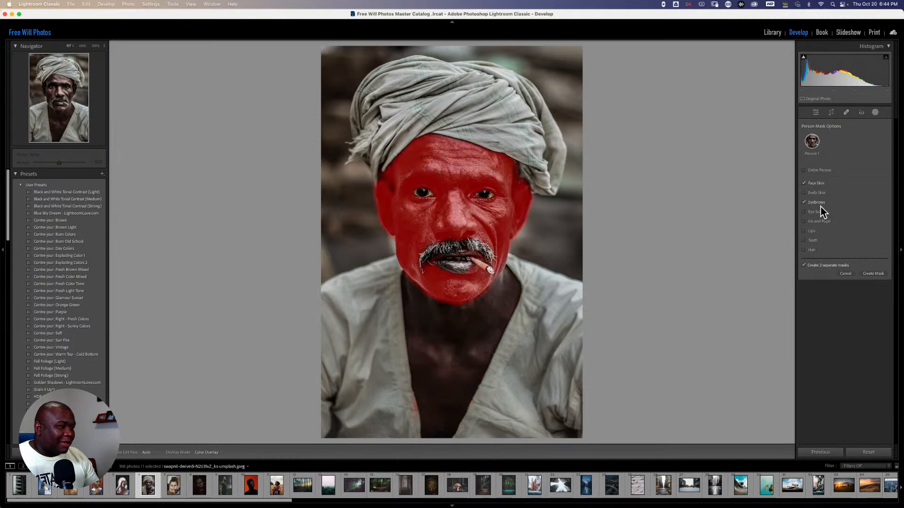
{"action": "left_click", "coordinate": [820, 212]}
{"action": "left_click", "coordinate": [824, 223]}
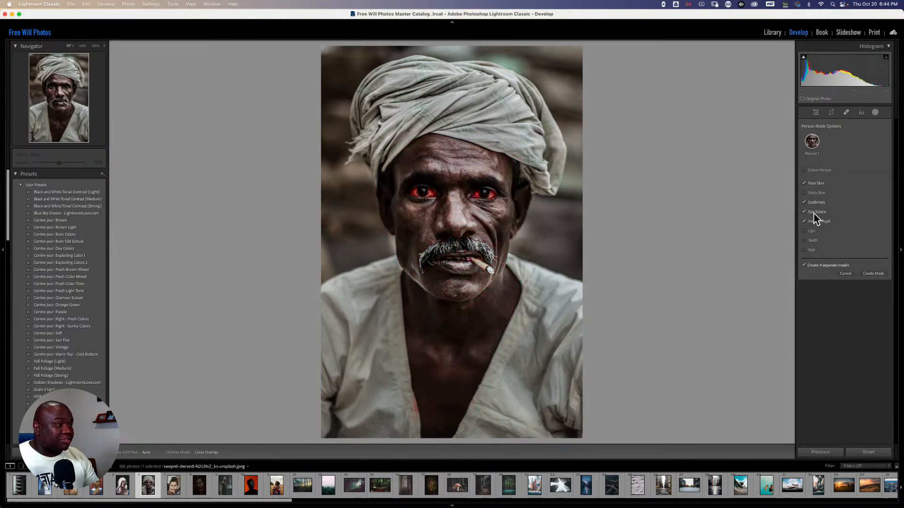
{"action": "left_click", "coordinate": [812, 241]}
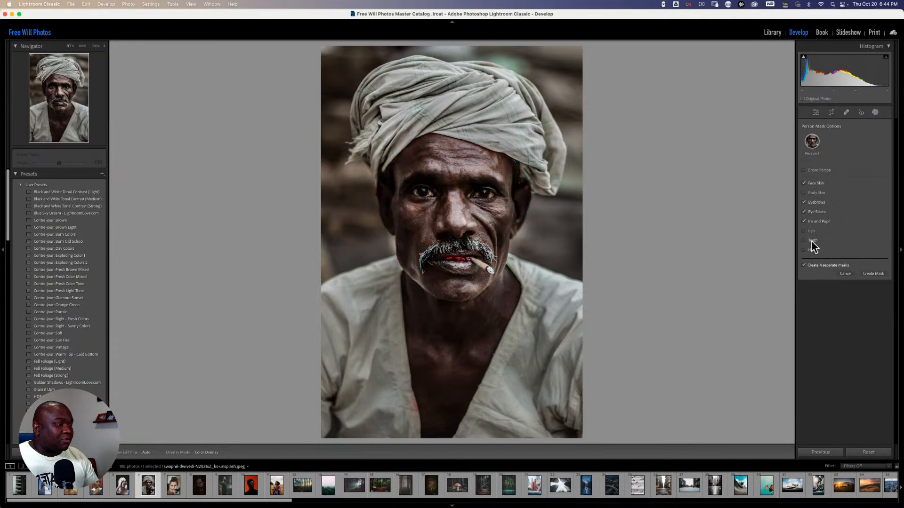
{"action": "left_click", "coordinate": [812, 233]}
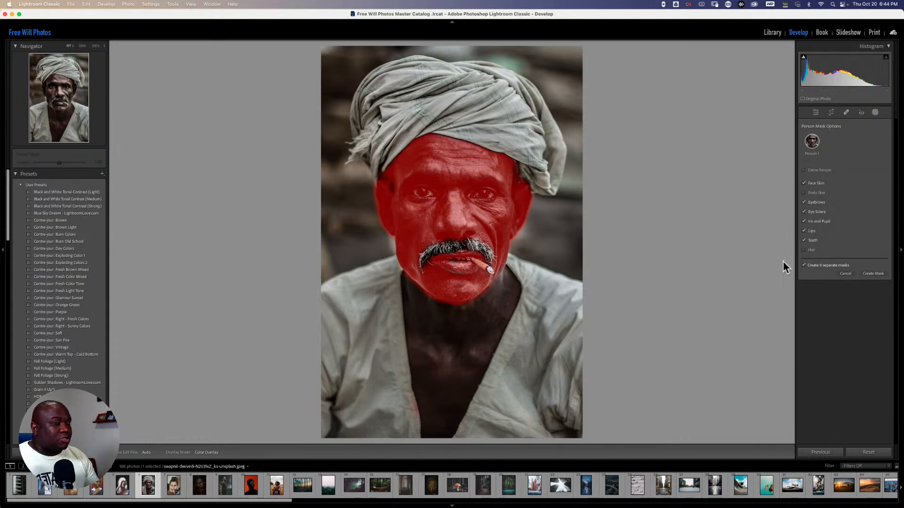
{"action": "left_click", "coordinate": [871, 274]}
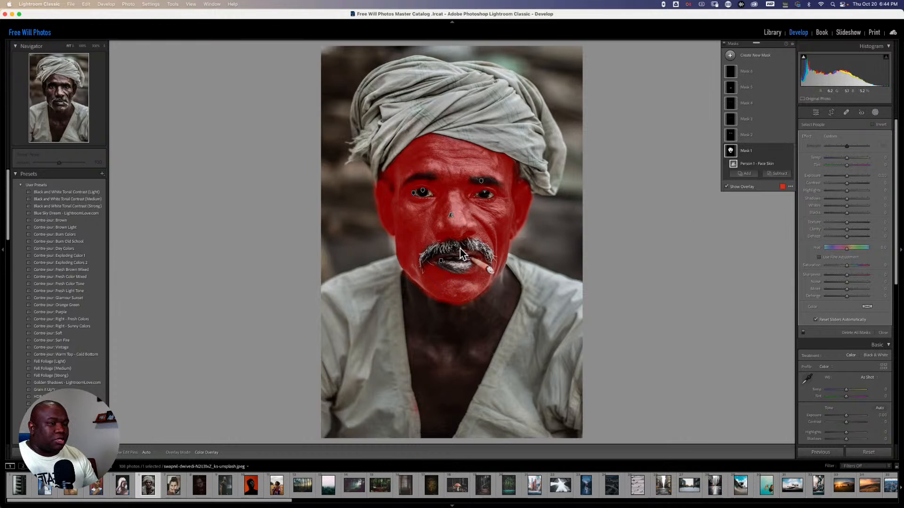
Add the man's moustache to the face skin mask with an Objects selection brushed over it.
{"action": "left_click", "coordinate": [741, 173]}
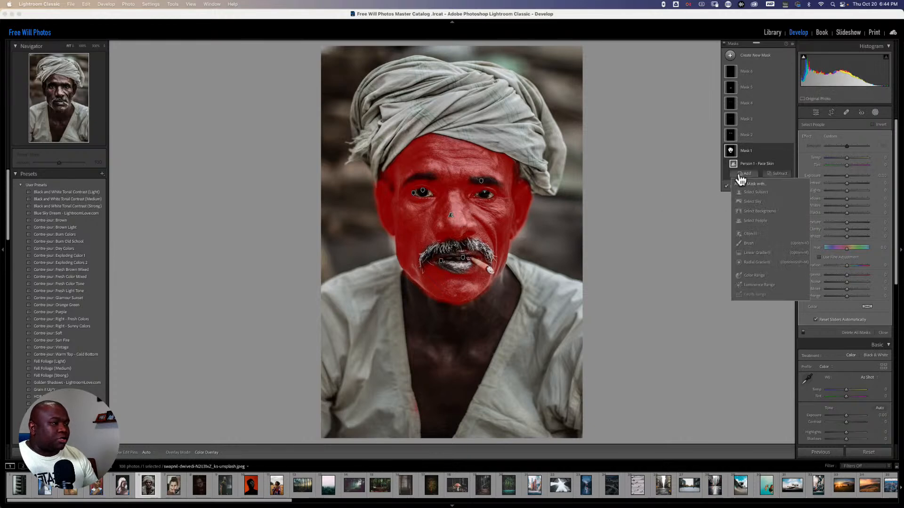
{"action": "left_click", "coordinate": [754, 235]}
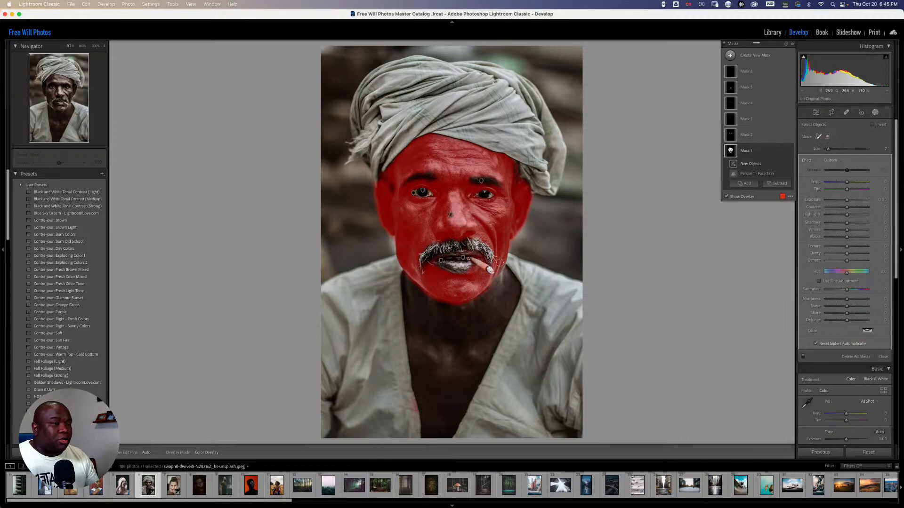
{"action": "mouse_move", "coordinate": [488, 257]}
{"action": "left_mouse_down"}
{"action": "mouse_move", "coordinate": [444, 244]}
{"action": "mouse_move", "coordinate": [422, 261]}
{"action": "mouse_move", "coordinate": [422, 251]}
{"action": "mouse_move", "coordinate": [472, 246]}
{"action": "left_mouse_up"}
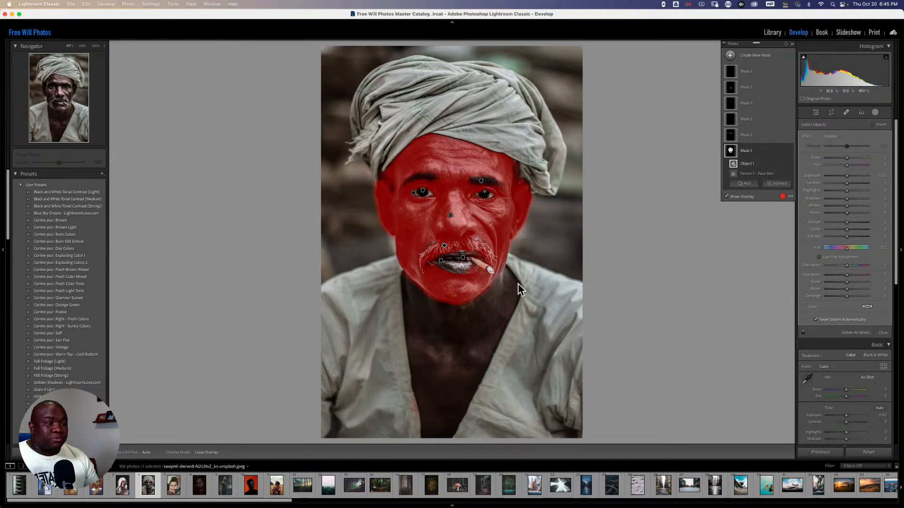
Raise the face and moustache mask's exposure to about 0.75 and slightly increase its clarity and texture.
{"action": "left_click_drag", "start_coordinate": [846, 175], "coordinate": [850, 175]}
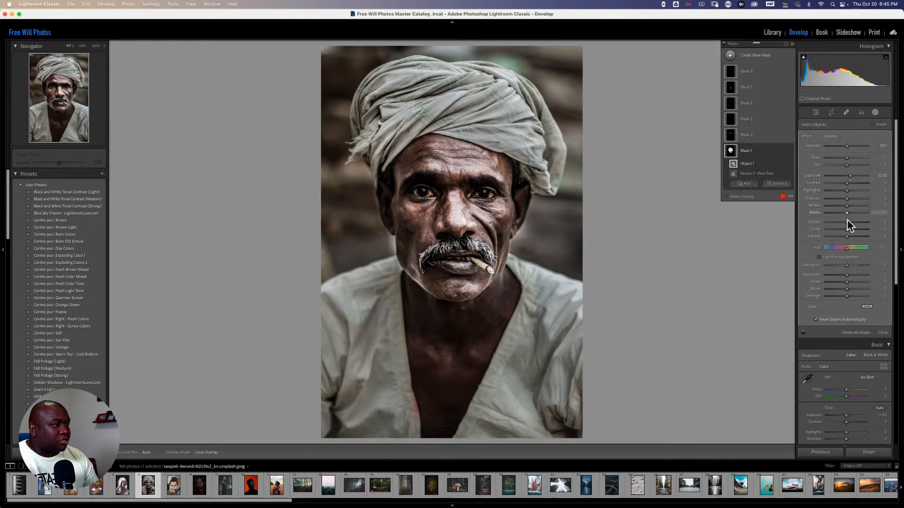
{"action": "left_click_drag", "start_coordinate": [846, 229], "coordinate": [848, 228]}
{"action": "left_click_drag", "start_coordinate": [847, 222], "coordinate": [848, 221]}
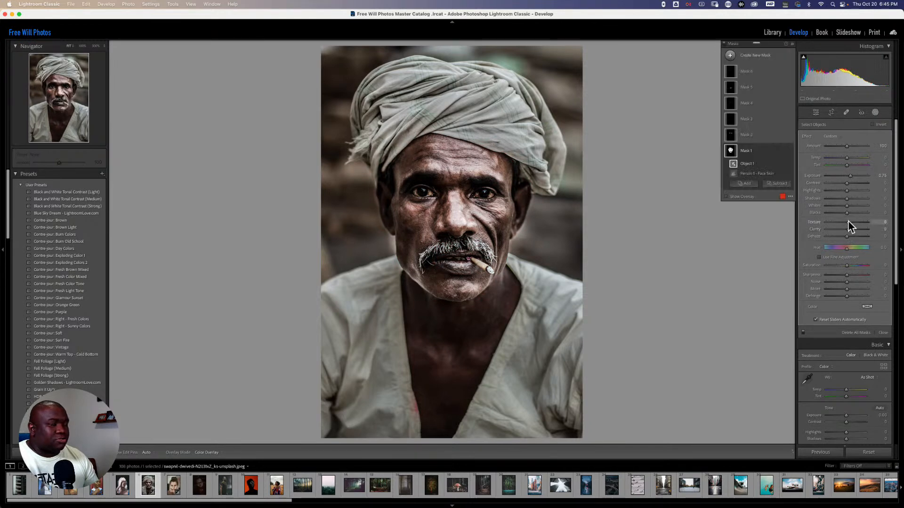
Push the face mask's exposure to about 4, bring it back to about 1.11, and collapse the mask list.
{"action": "left_click", "coordinate": [850, 176]}
{"action": "left_click_drag", "start_coordinate": [850, 177], "coordinate": [868, 179]}
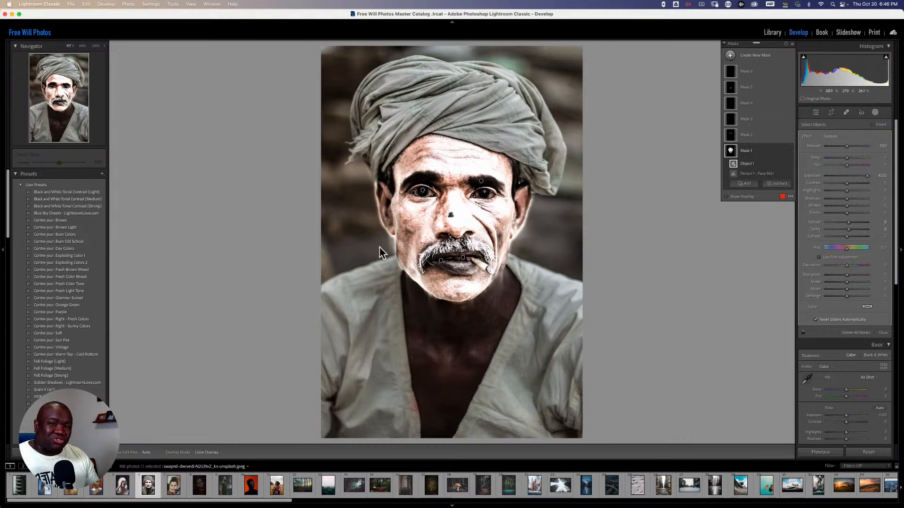
{"action": "left_click", "coordinate": [866, 176]}
{"action": "left_click_drag", "start_coordinate": [866, 177], "coordinate": [850, 177]}
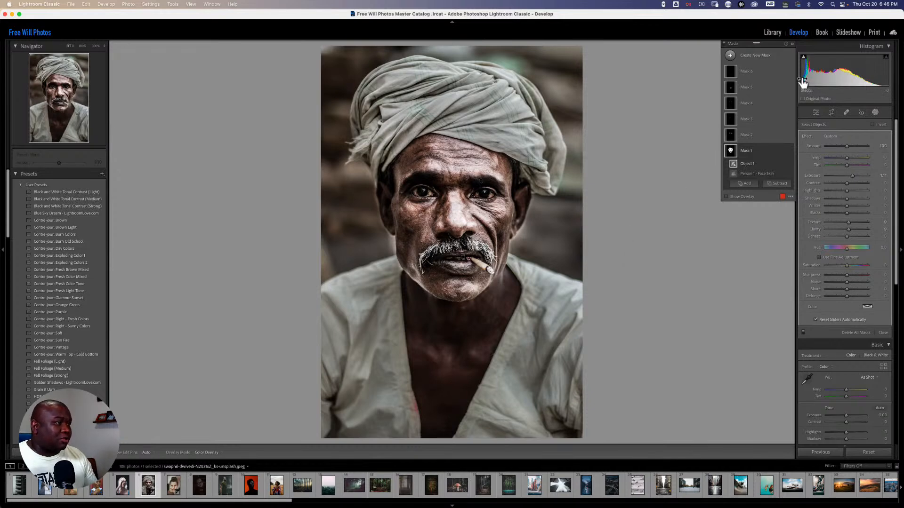
{"action": "left_click", "coordinate": [792, 46]}
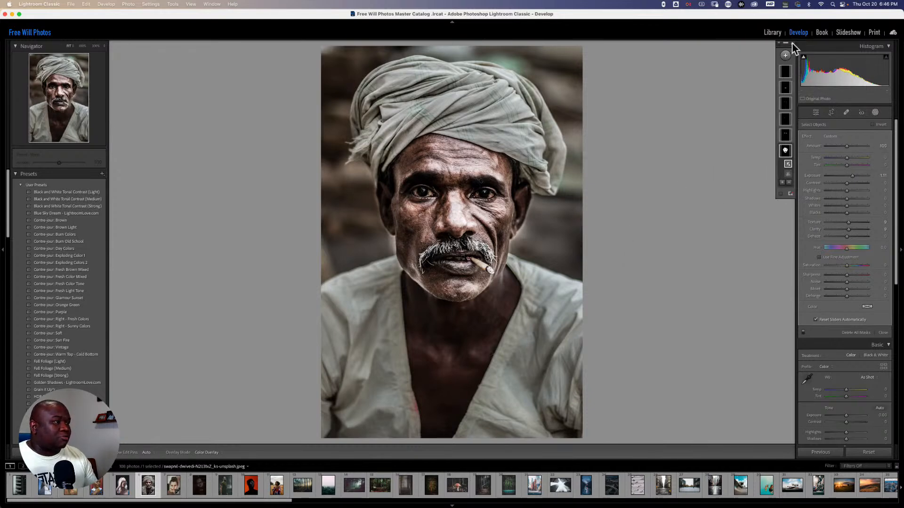
Open the sunset photo of the grassy beach dunes for developing and create a sky mask.
{"action": "left_click", "coordinate": [771, 33]}
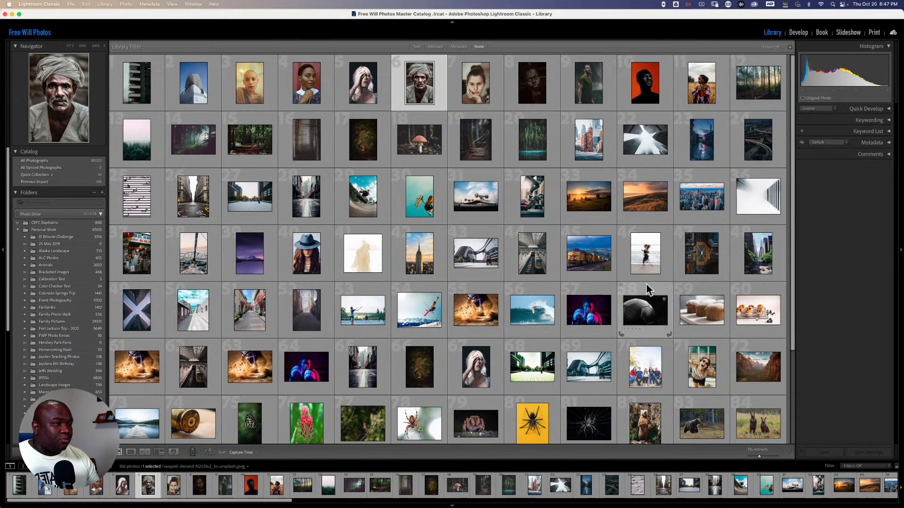
{"action": "left_click", "coordinate": [649, 207]}
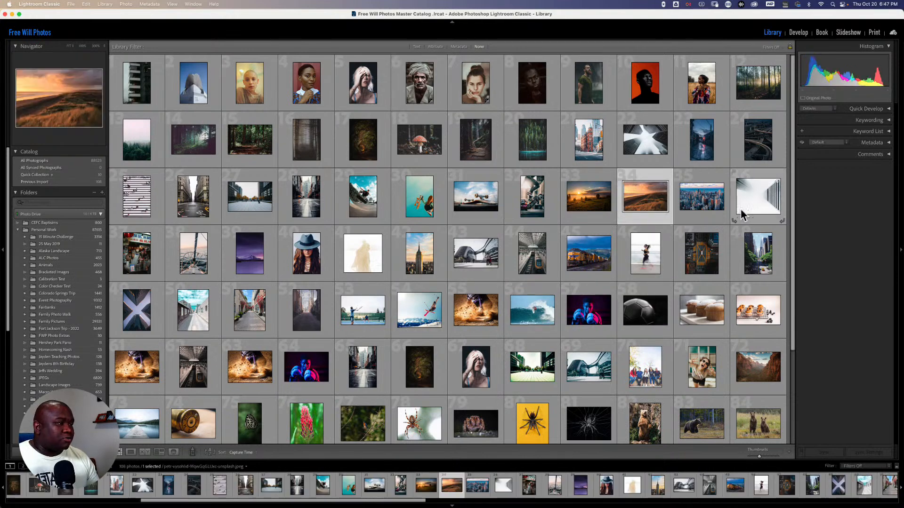
{"action": "left_click", "coordinate": [798, 32]}
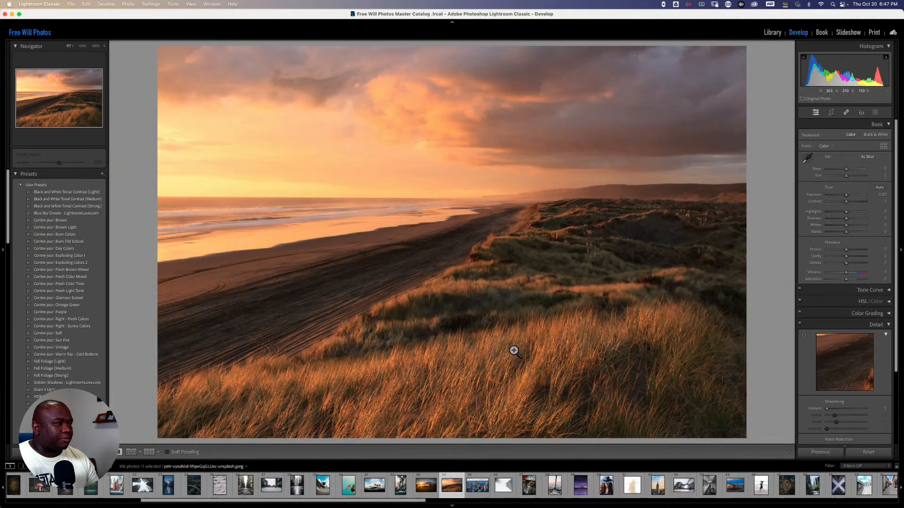
{"action": "left_click", "coordinate": [874, 113]}
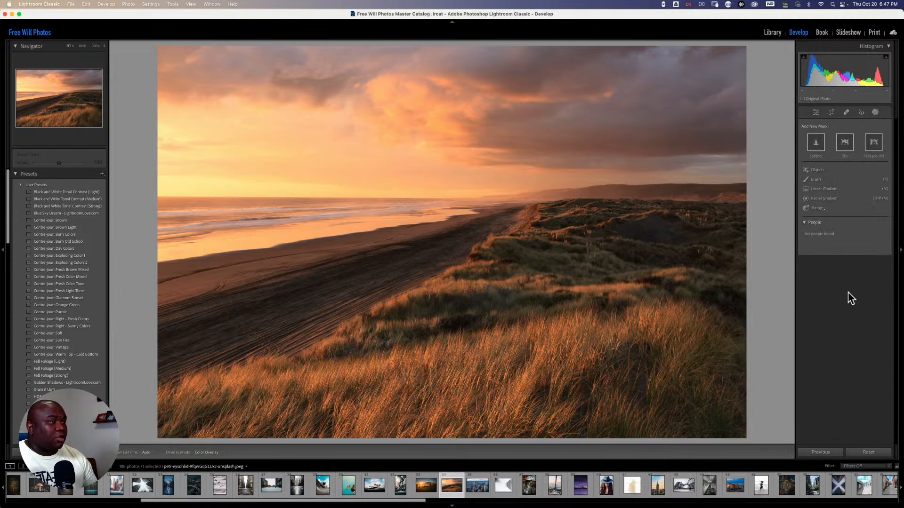
{"action": "left_click", "coordinate": [846, 148]}
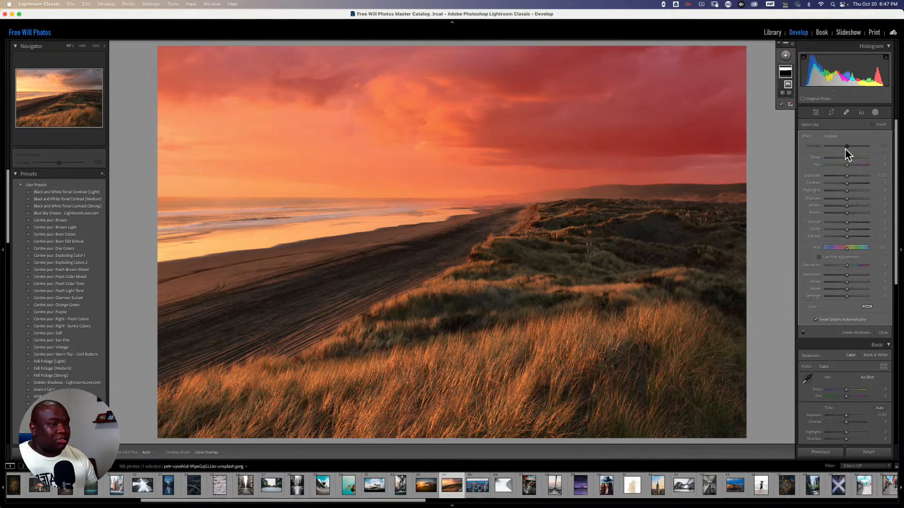
Preview the sky mask with the White on Black overlay and return to Color Overlay.
{"action": "left_click", "coordinate": [791, 104]}
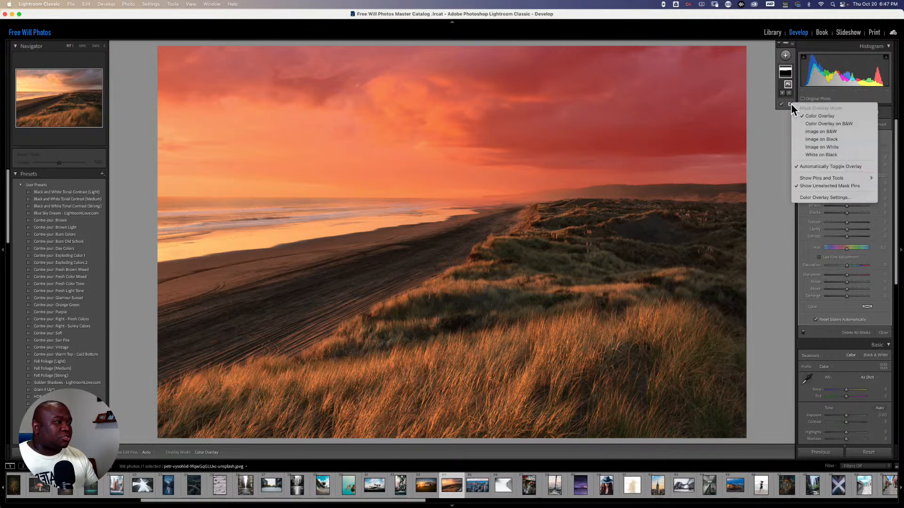
{"action": "left_click", "coordinate": [815, 154]}
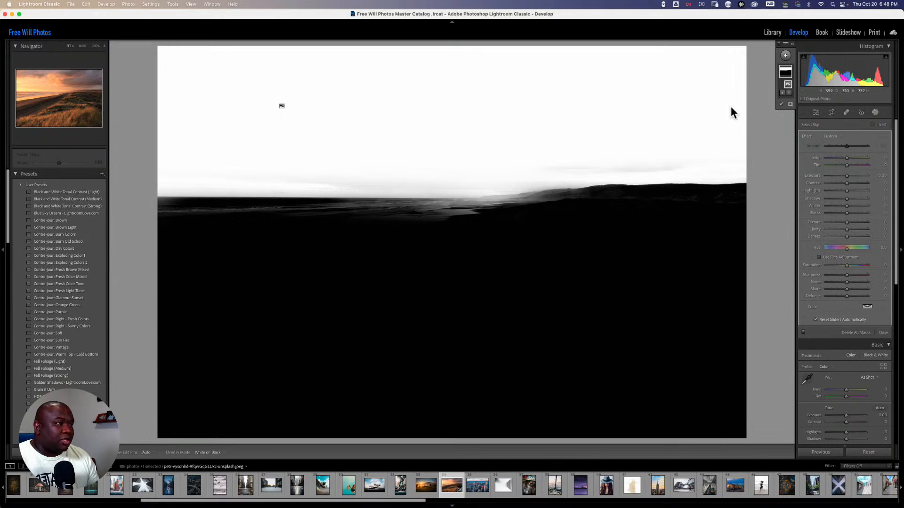
{"action": "left_click", "coordinate": [791, 104]}
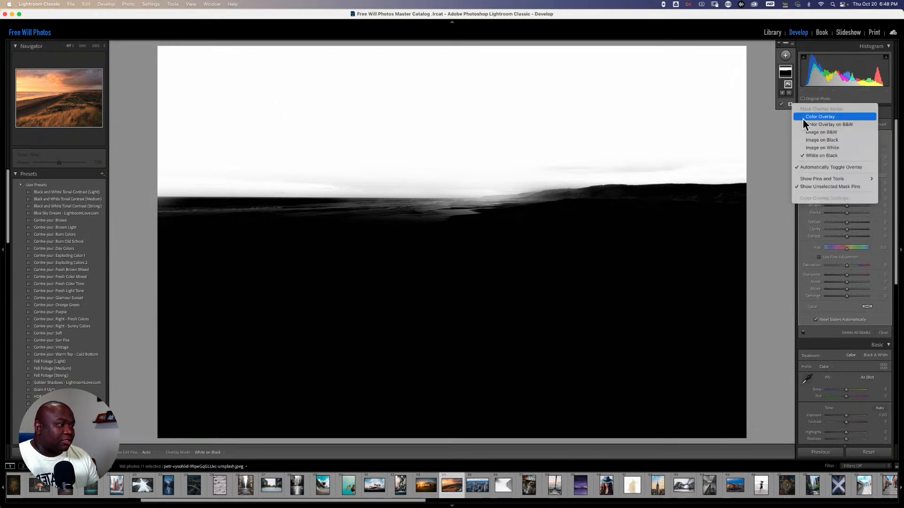
{"action": "left_click", "coordinate": [802, 118]}
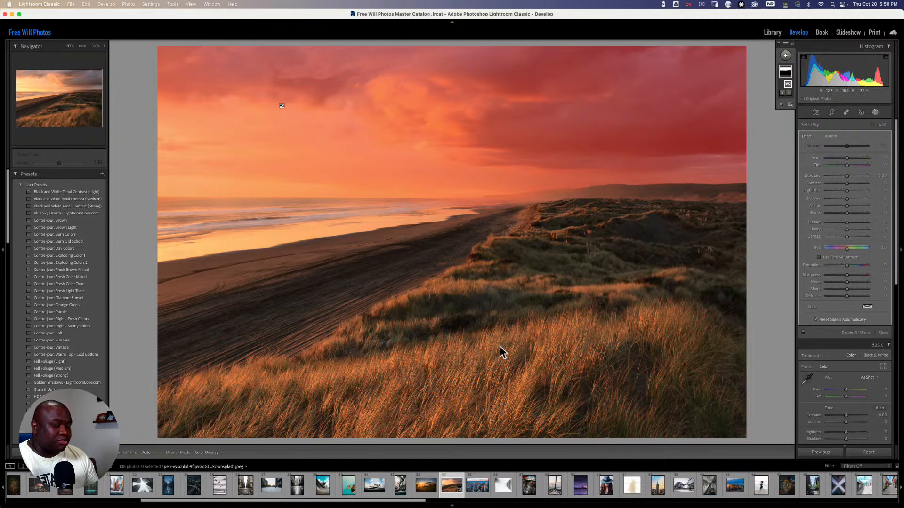
Lower the sky mask's clarity to about -14 and its exposure to about -0.6.
{"action": "left_click", "coordinate": [847, 229]}
{"action": "left_click_drag", "start_coordinate": [846, 230], "coordinate": [843, 230]}
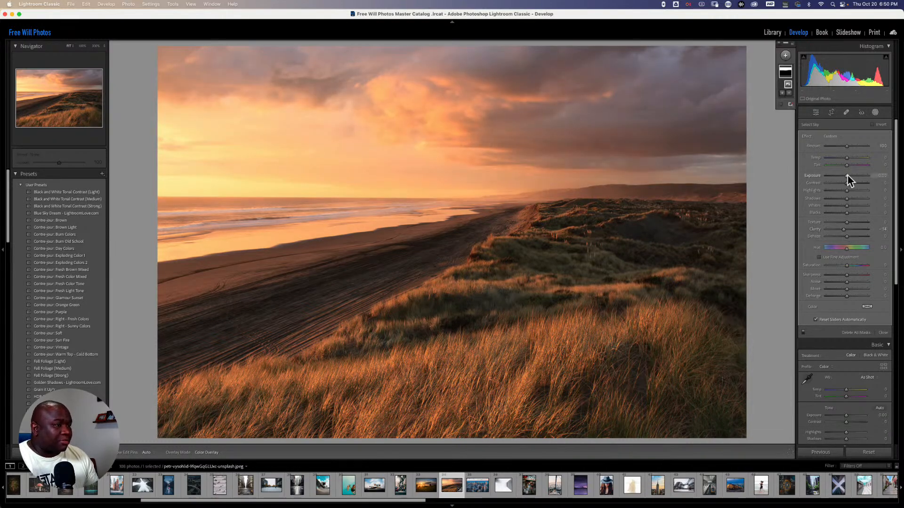
{"action": "left_click_drag", "start_coordinate": [847, 174], "coordinate": [843, 177]}
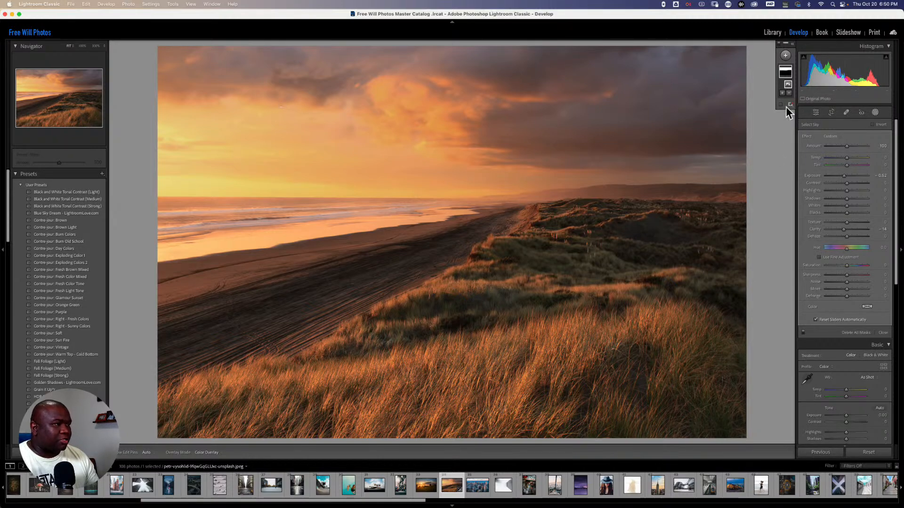
Add a rectangular Objects selection around the water along the shoreline to the sky mask.
{"action": "left_click", "coordinate": [792, 44]}
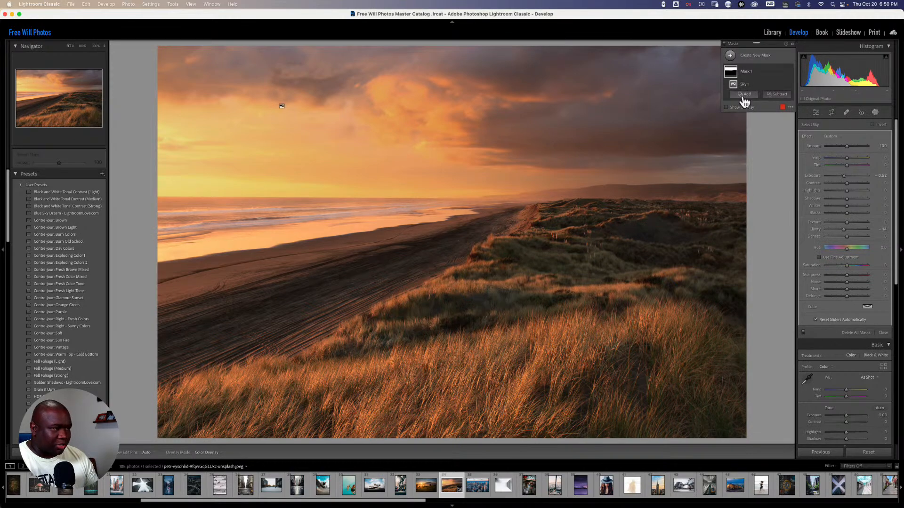
{"action": "left_click", "coordinate": [744, 95]}
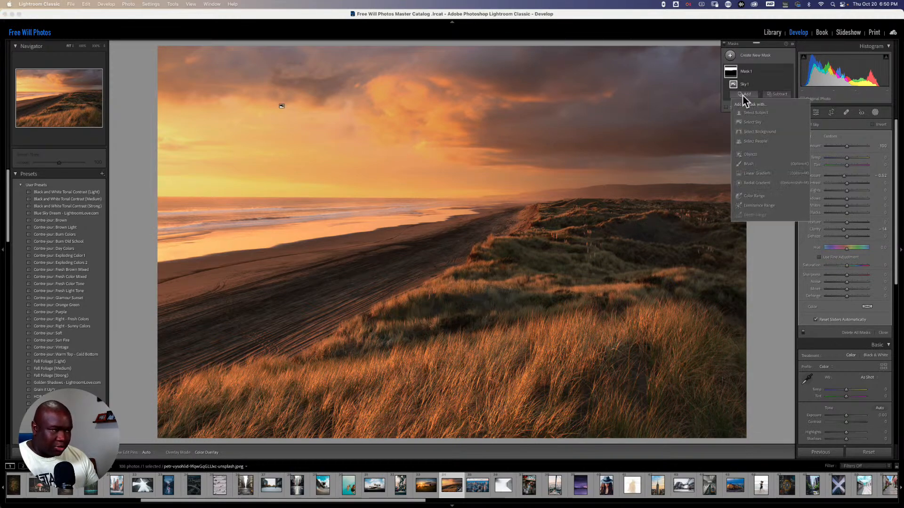
{"action": "left_click", "coordinate": [749, 154]}
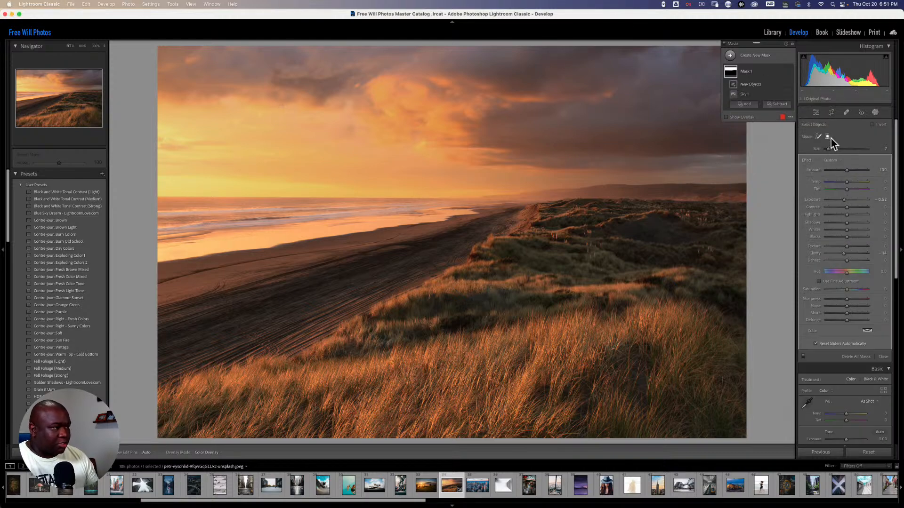
{"action": "left_click", "coordinate": [826, 137]}
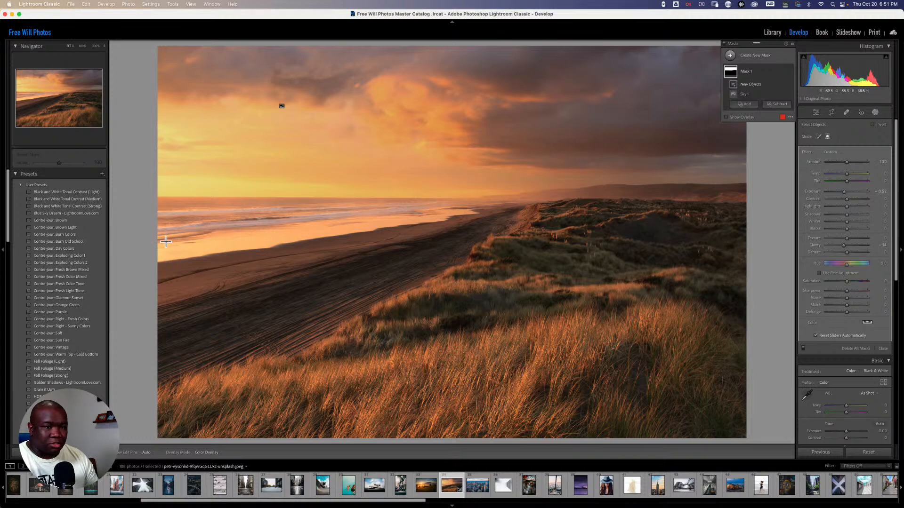
{"action": "left_click_drag", "start_coordinate": [159, 240], "coordinate": [477, 205]}
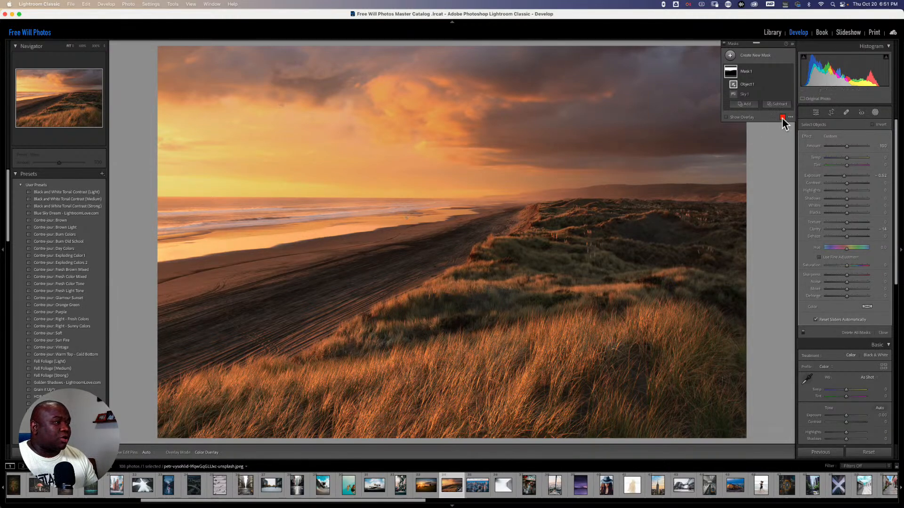
Show the red color overlay for the combined sky and water mask and collapse the mask list.
{"action": "left_click", "coordinate": [782, 117]}
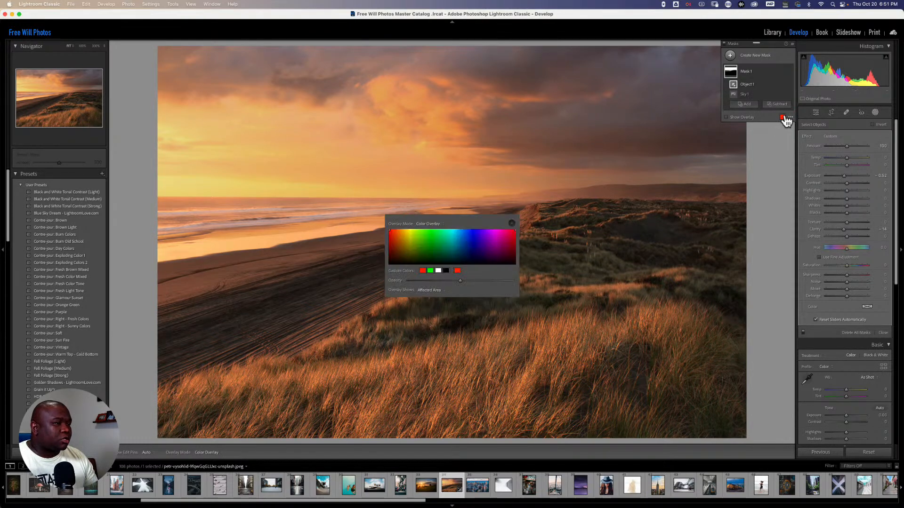
{"action": "left_click", "coordinate": [511, 223]}
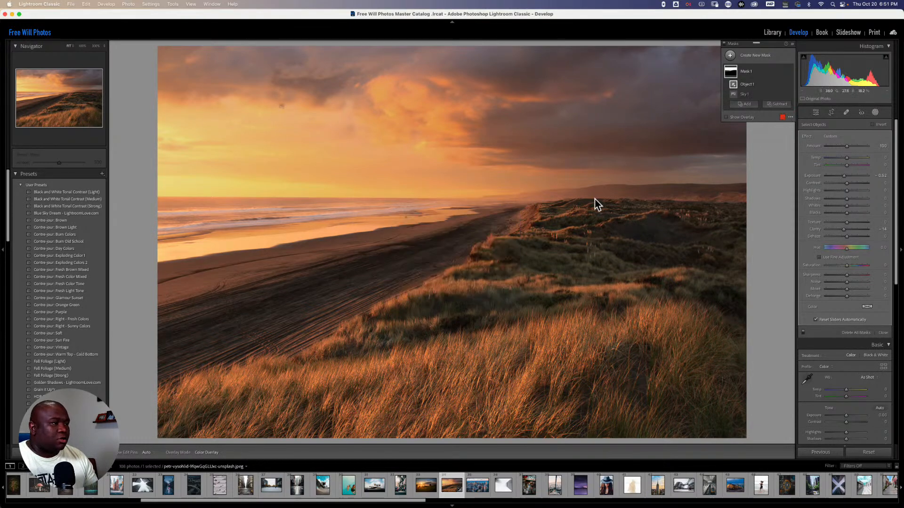
{"action": "left_click", "coordinate": [726, 117]}
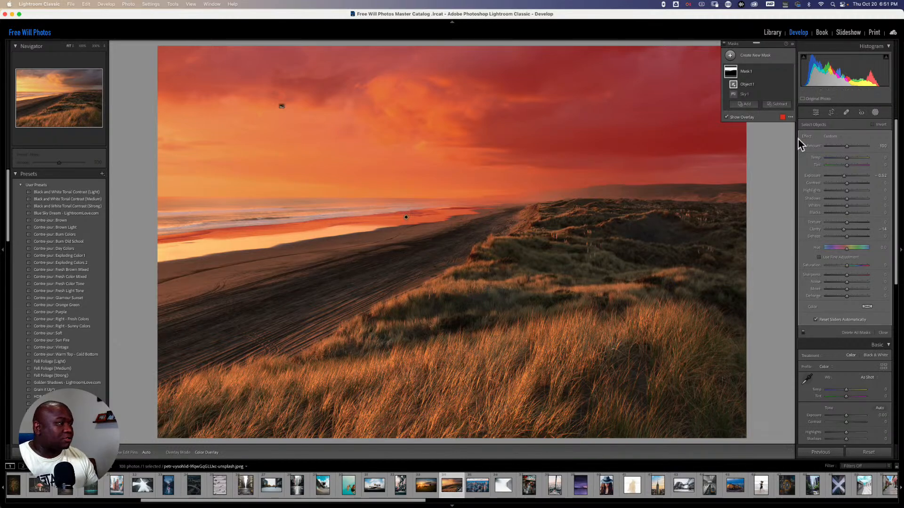
{"action": "left_click", "coordinate": [793, 44]}
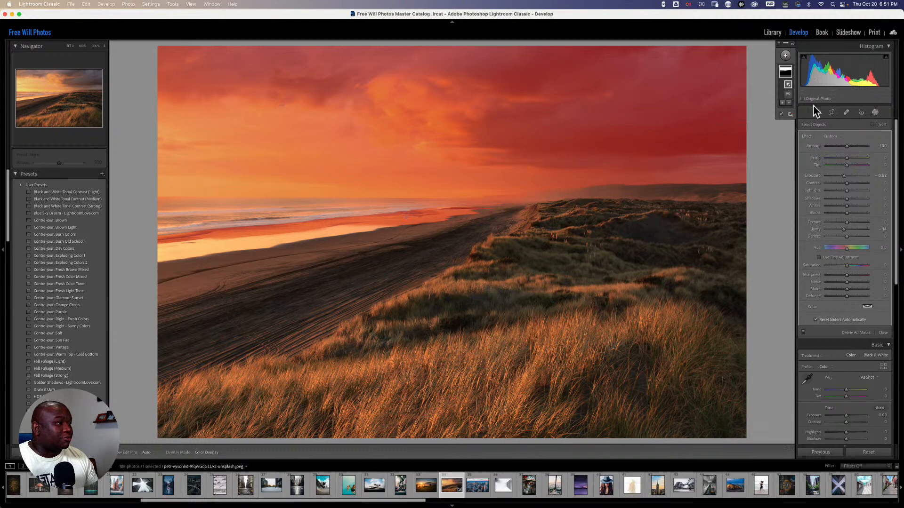
Leave masking and examine the shoreline and horizon up close to judge the blend of the masked adjustments.
{"action": "left_click", "coordinate": [815, 113]}
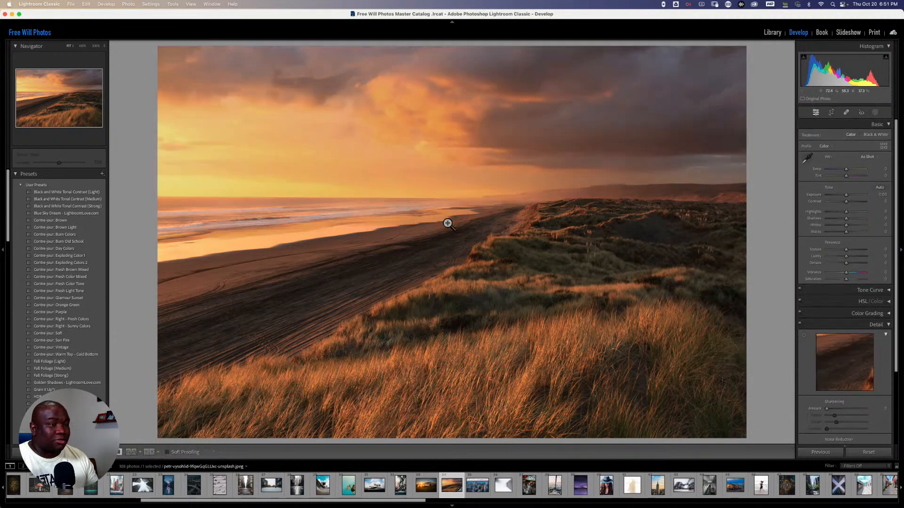
{"action": "left_click", "coordinate": [475, 216]}
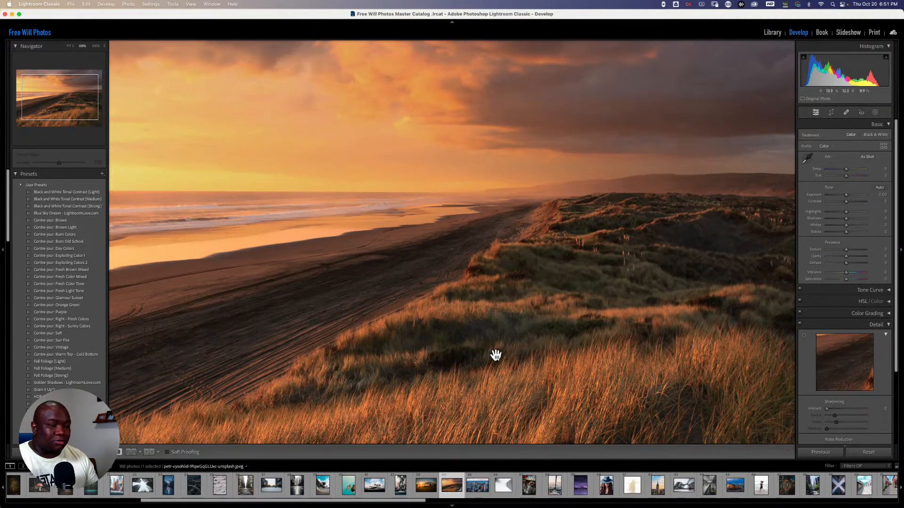
{"action": "left_click", "coordinate": [465, 212]}
{"action": "left_click_drag", "start_coordinate": [465, 213], "coordinate": [456, 241]}
{"action": "left_click", "coordinate": [456, 240]}
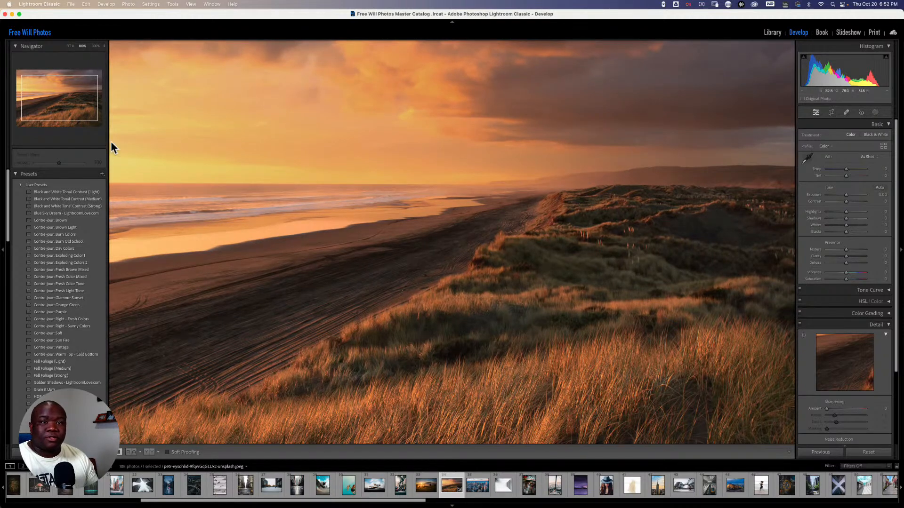
{"action": "left_click", "coordinate": [95, 46]}
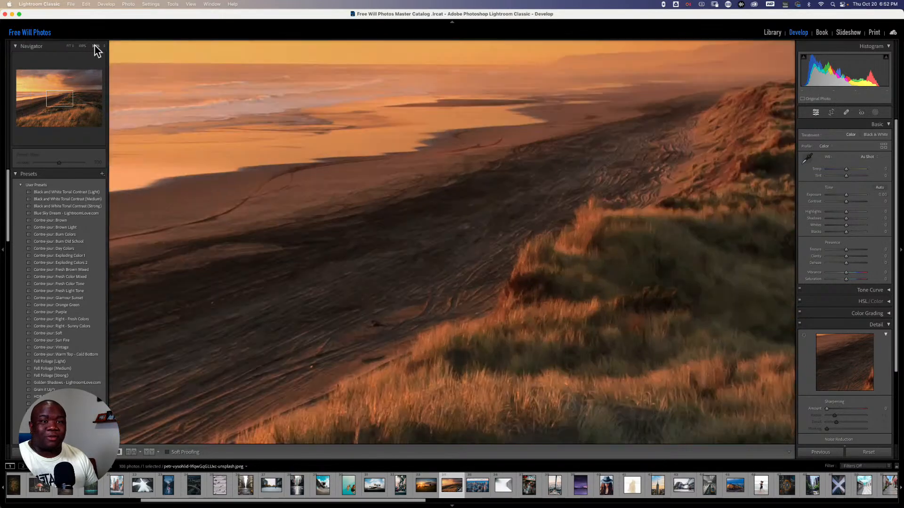
{"action": "left_click_drag", "start_coordinate": [544, 125], "coordinate": [485, 289]}
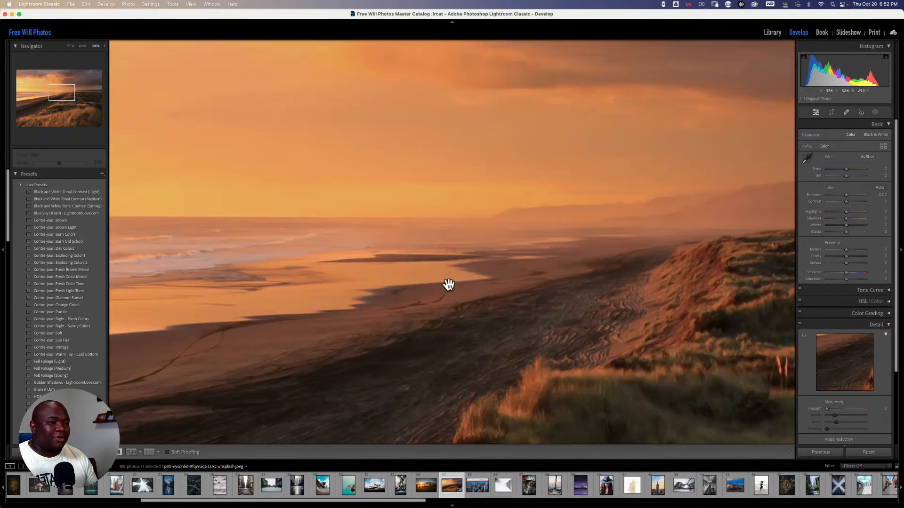
Reopen masking, review the overlay and components of the sky and water mask, and return to the full photo.
{"action": "left_click", "coordinate": [875, 112]}
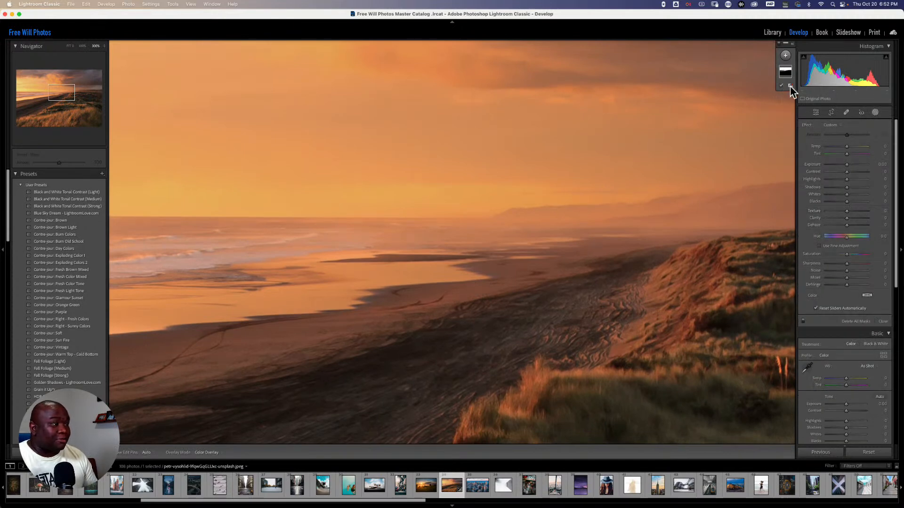
{"action": "left_click", "coordinate": [793, 44]}
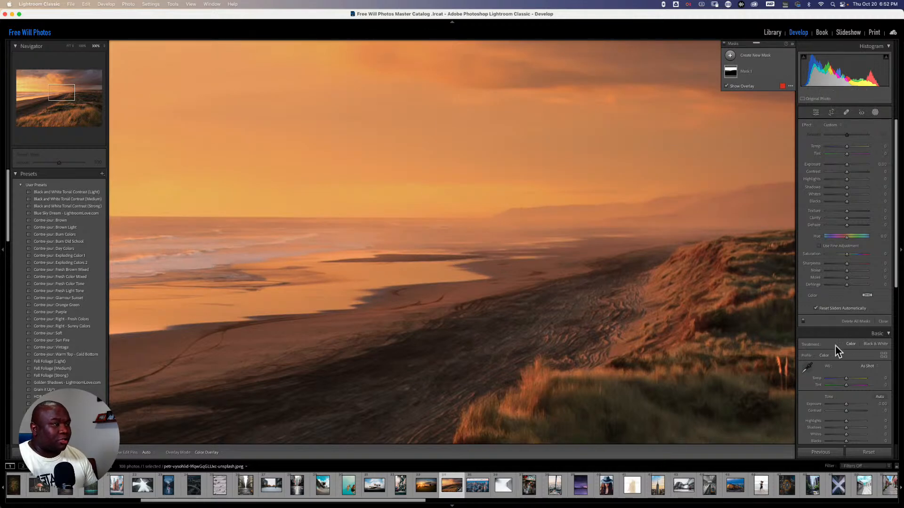
{"action": "left_click", "coordinate": [782, 86]}
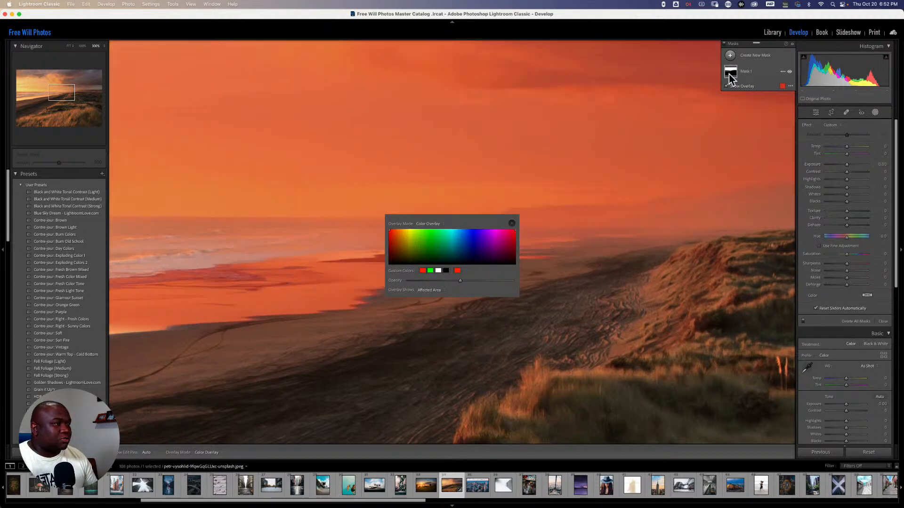
{"action": "left_click", "coordinate": [731, 75]}
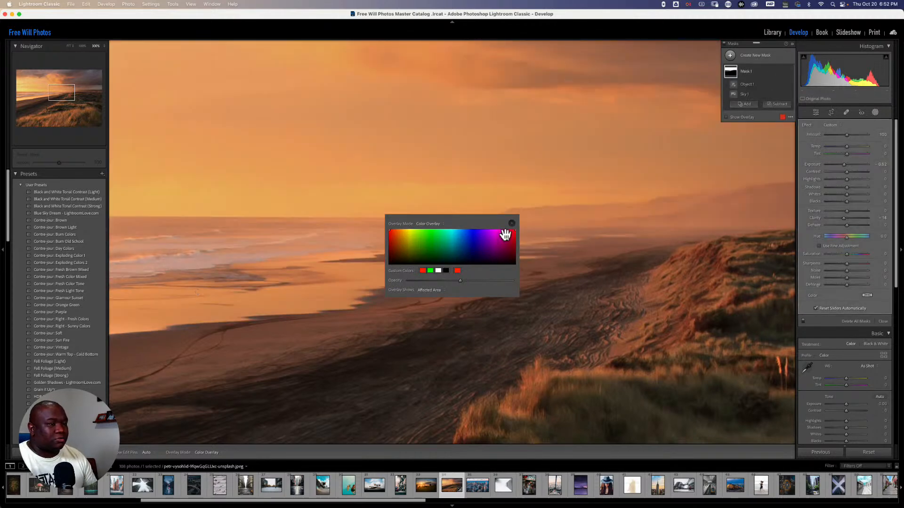
{"action": "left_click", "coordinate": [512, 224]}
{"action": "mouse_move", "coordinate": [731, 70]}
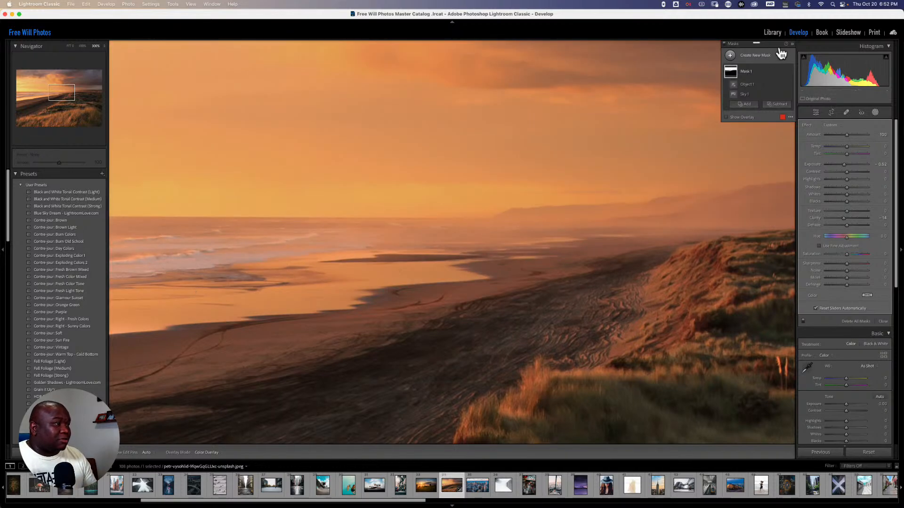
{"action": "left_click", "coordinate": [792, 44]}
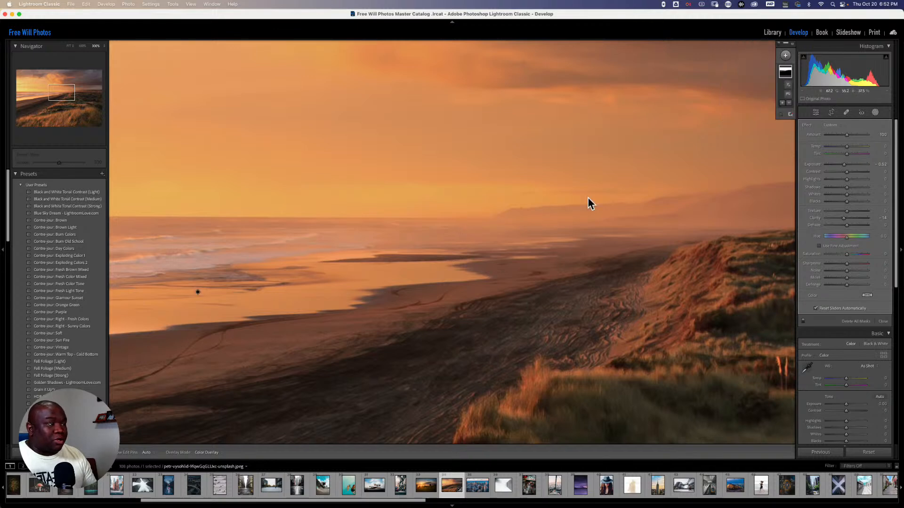
{"action": "left_click", "coordinate": [83, 46]}
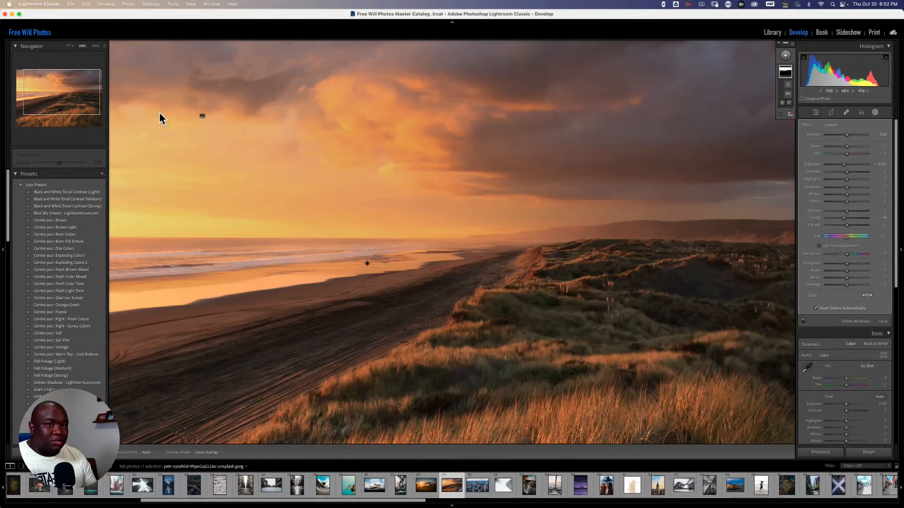
{"action": "left_click", "coordinate": [69, 45]}
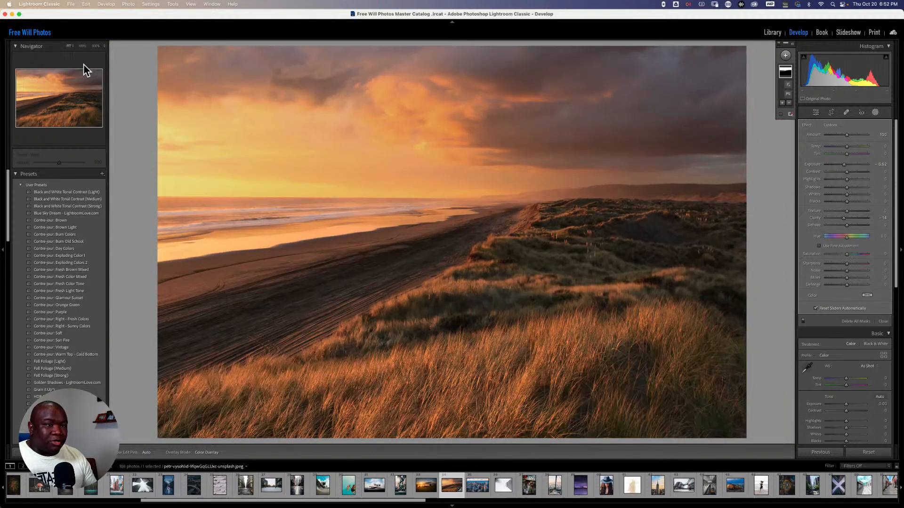
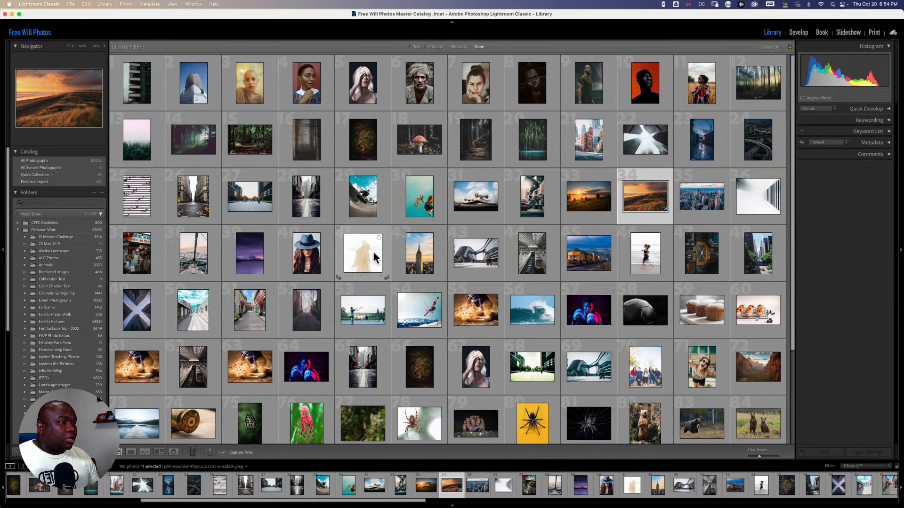
Open the photo of the skateboarder in mid-air for developing and start masking.
{"action": "left_click", "coordinate": [368, 206]}
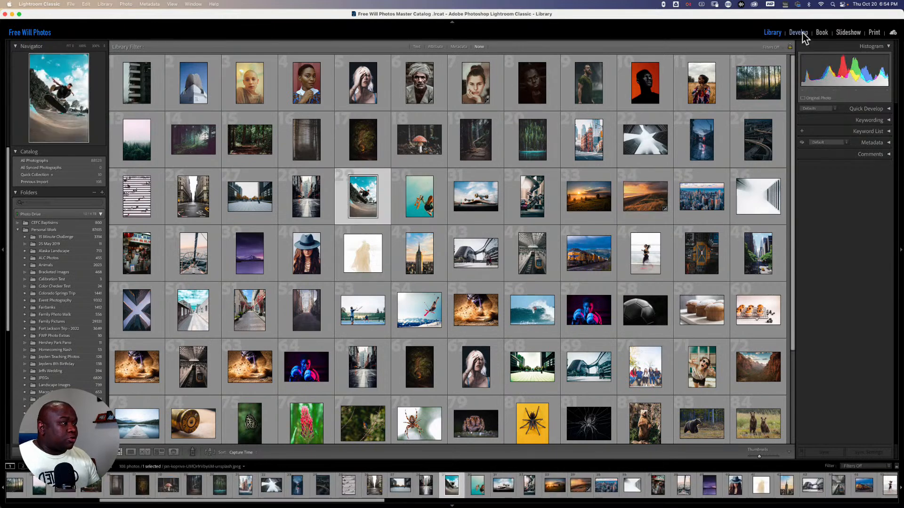
{"action": "left_click", "coordinate": [799, 32]}
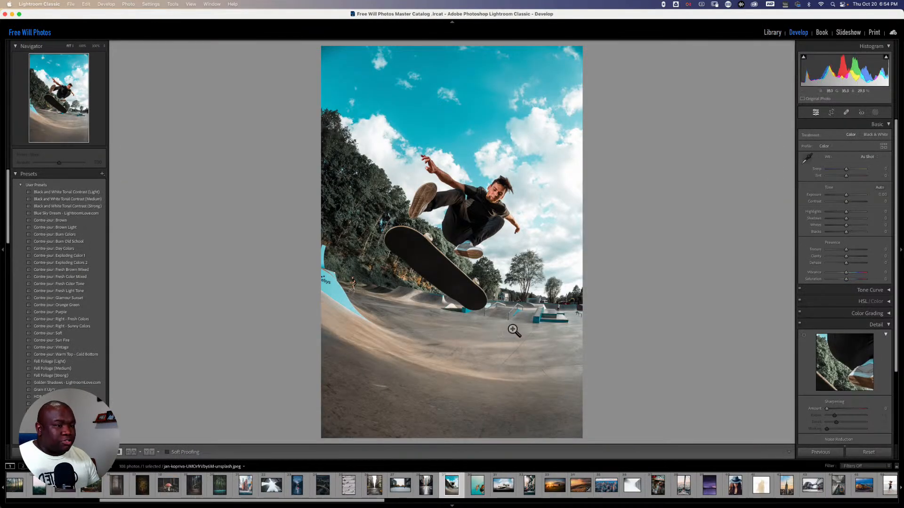
{"action": "left_click", "coordinate": [875, 112]}
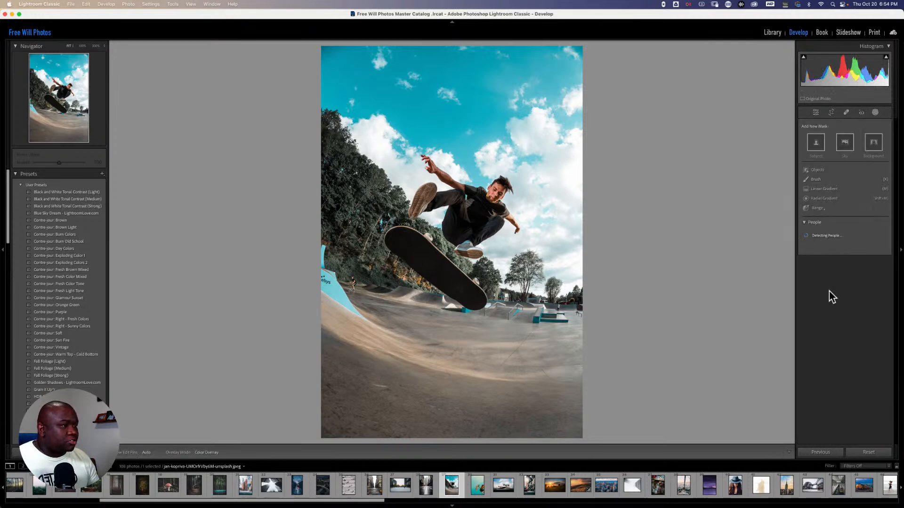
Mask the skateboard with a rectangular Objects selection and add the skater to that mask with Select Subject.
{"action": "left_click", "coordinate": [818, 171]}
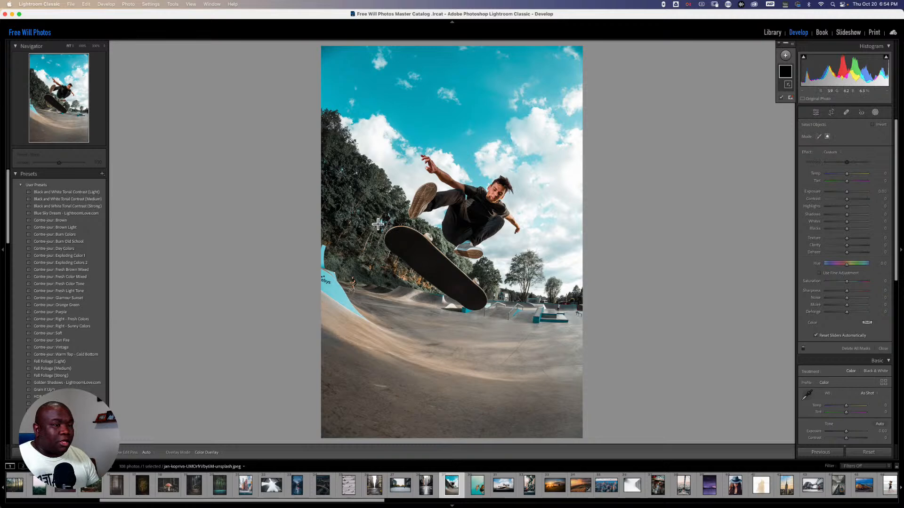
{"action": "left_click_drag", "start_coordinate": [379, 223], "coordinate": [495, 328]}
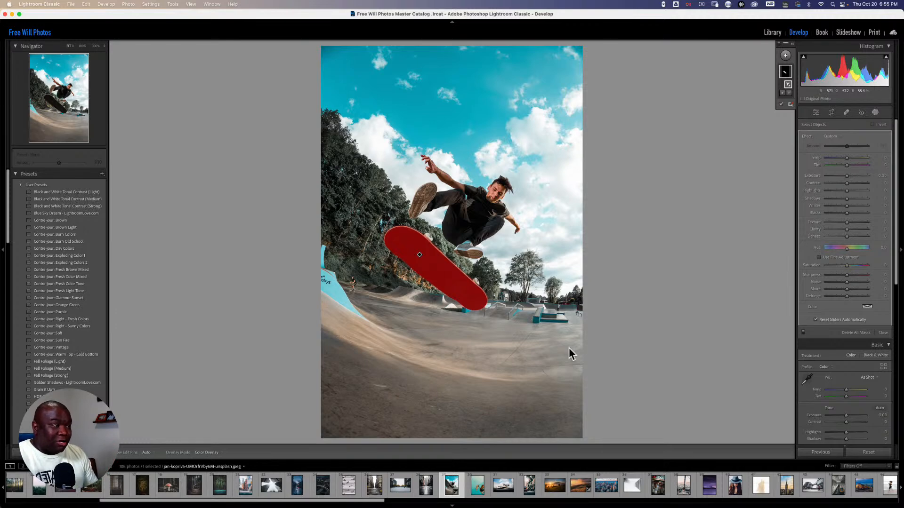
{"action": "left_click", "coordinate": [782, 93]}
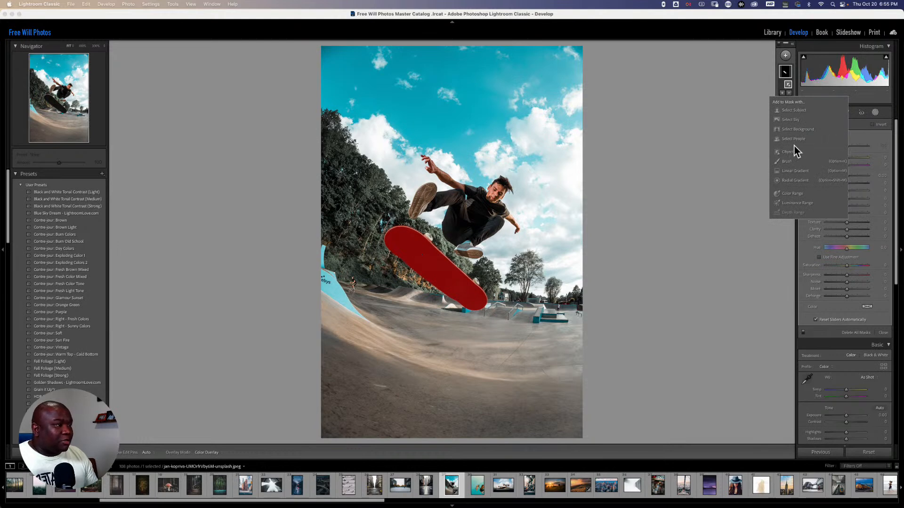
{"action": "left_click", "coordinate": [797, 111]}
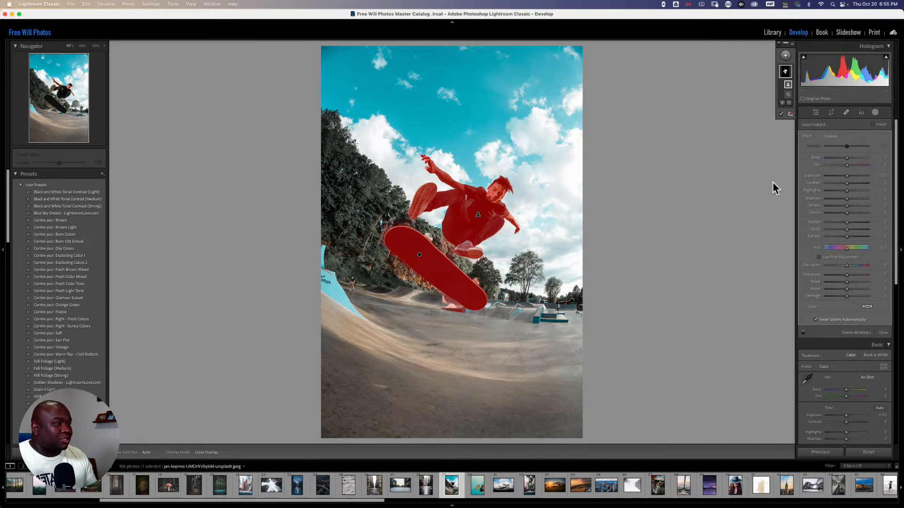
Add the large tree-covered slope behind the skater to the mask using Objects in brush mode with an enlarged brush.
{"action": "left_click", "coordinate": [781, 102]}
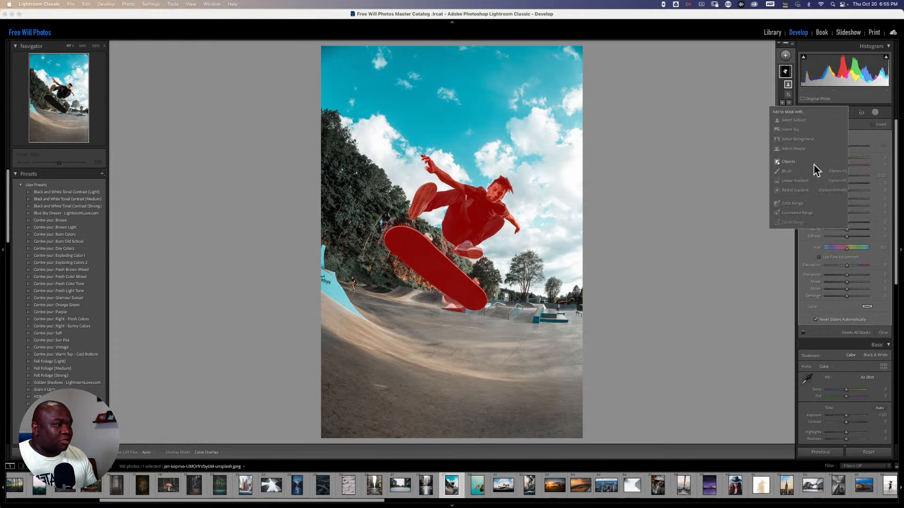
{"action": "left_click", "coordinate": [788, 163]}
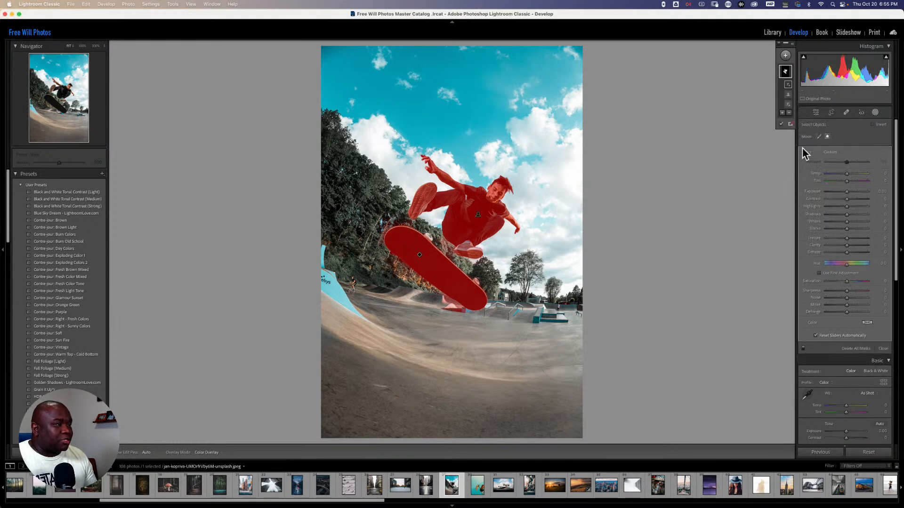
{"action": "left_click", "coordinate": [818, 136]}
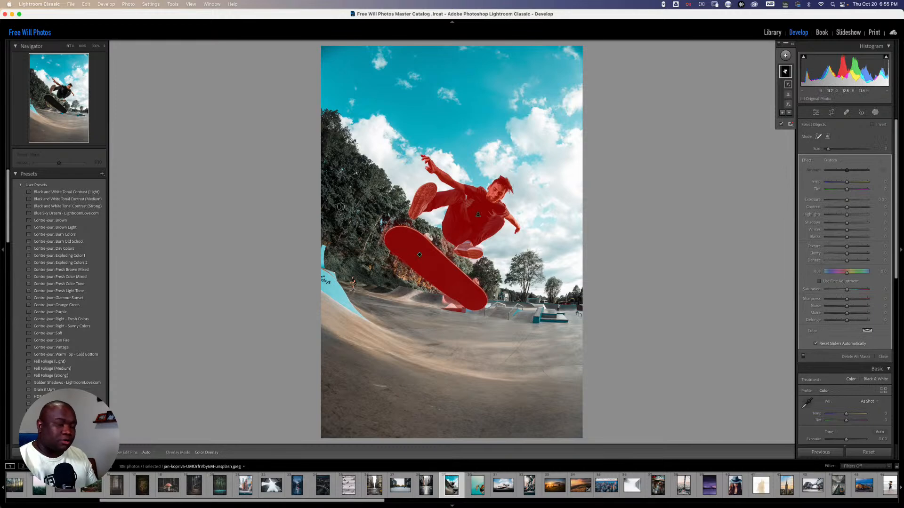
{"action": "scroll", "coordinate": [340, 207], "scroll_direction": "up", "scroll_amount": 5}
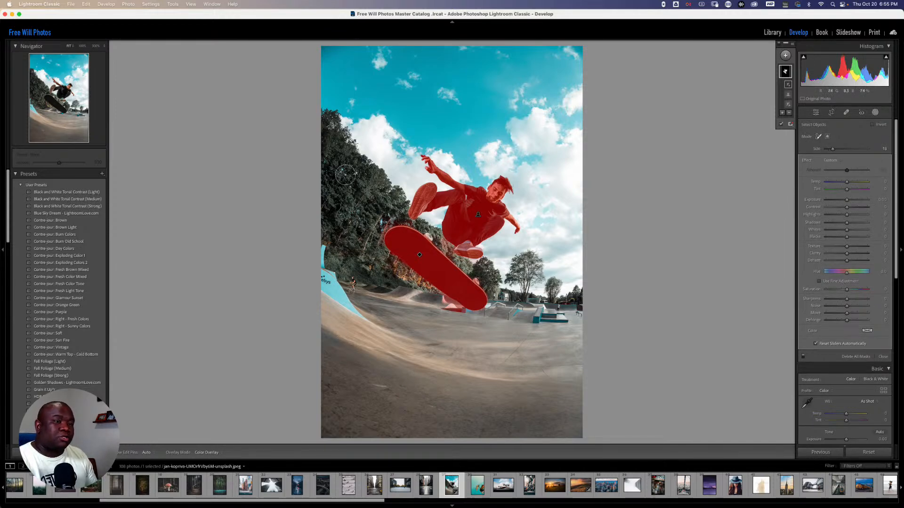
{"action": "mouse_move", "coordinate": [331, 124]}
{"action": "left_mouse_down"}
{"action": "mouse_move", "coordinate": [338, 161]}
{"action": "mouse_move", "coordinate": [390, 205]}
{"action": "mouse_move", "coordinate": [374, 260]}
{"action": "mouse_move", "coordinate": [349, 267]}
{"action": "mouse_move", "coordinate": [343, 251]}
{"action": "mouse_move", "coordinate": [339, 260]}
{"action": "mouse_move", "coordinate": [340, 223]}
{"action": "mouse_move", "coordinate": [329, 217]}
{"action": "mouse_move", "coordinate": [336, 165]}
{"action": "mouse_move", "coordinate": [370, 217]}
{"action": "mouse_move", "coordinate": [391, 218]}
{"action": "mouse_move", "coordinate": [374, 218]}
{"action": "mouse_move", "coordinate": [370, 238]}
{"action": "mouse_move", "coordinate": [386, 274]}
{"action": "mouse_move", "coordinate": [396, 276]}
{"action": "mouse_move", "coordinate": [377, 236]}
{"action": "mouse_move", "coordinate": [395, 225]}
{"action": "mouse_move", "coordinate": [488, 282]}
{"action": "left_mouse_up"}
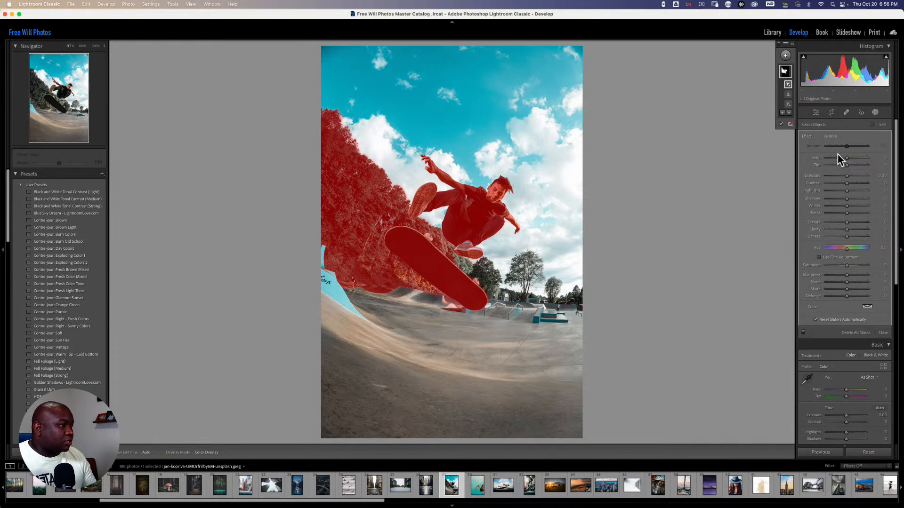
Lower the exposure of the skater, skateboard and tree mask strongly and inspect its edges up close before returning to the full photo.
{"action": "left_click_drag", "start_coordinate": [846, 177], "coordinate": [832, 178]}
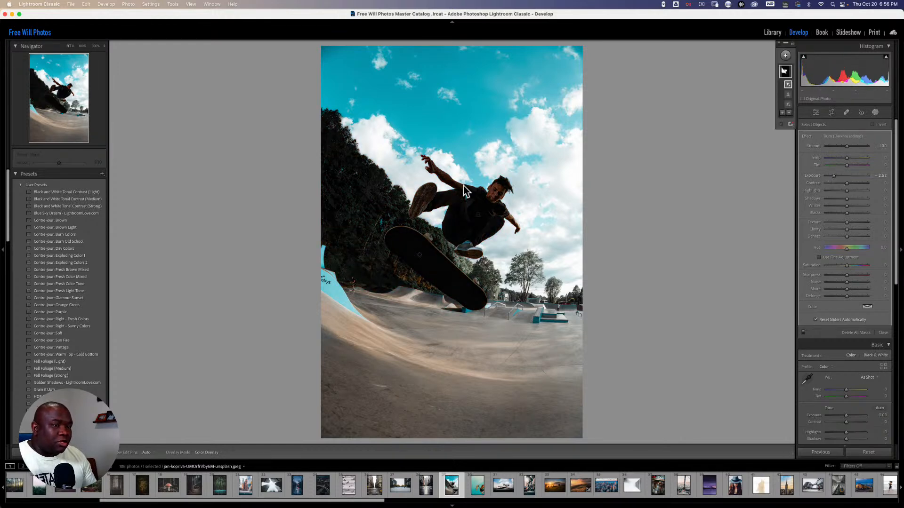
{"action": "left_click", "coordinate": [95, 46]}
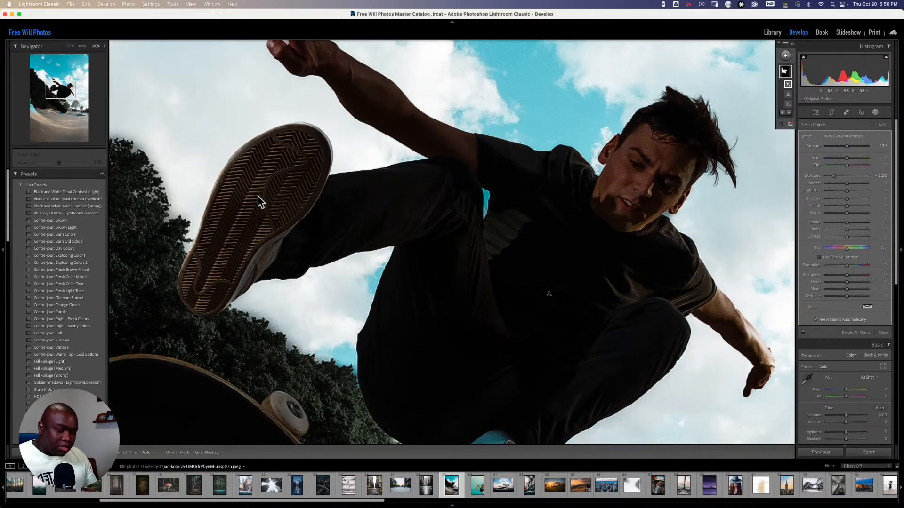
{"action": "left_click_drag", "start_coordinate": [233, 209], "coordinate": [571, 240]}
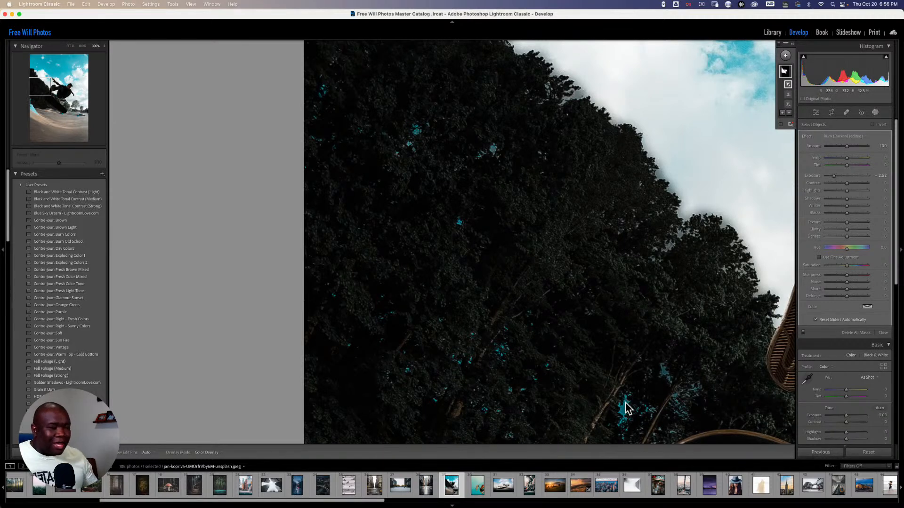
{"action": "left_click_drag", "start_coordinate": [601, 369], "coordinate": [494, 240]}
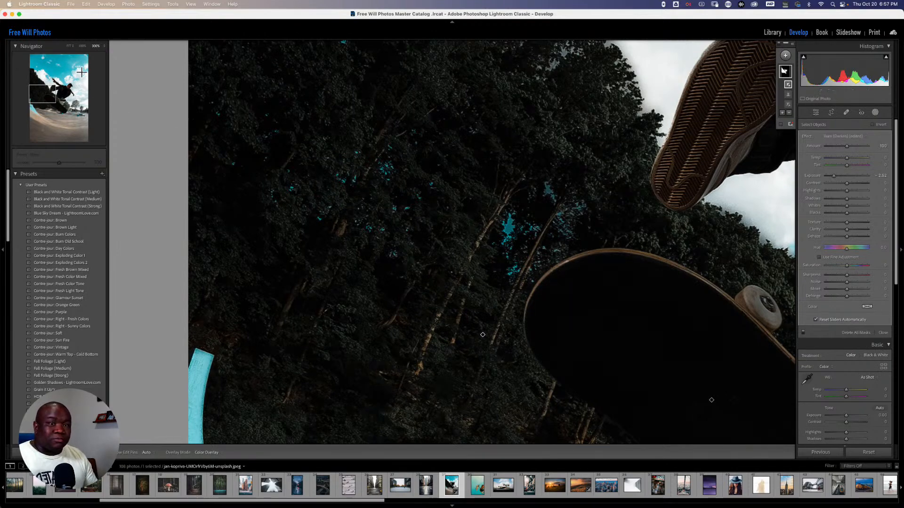
{"action": "left_click", "coordinate": [69, 45]}
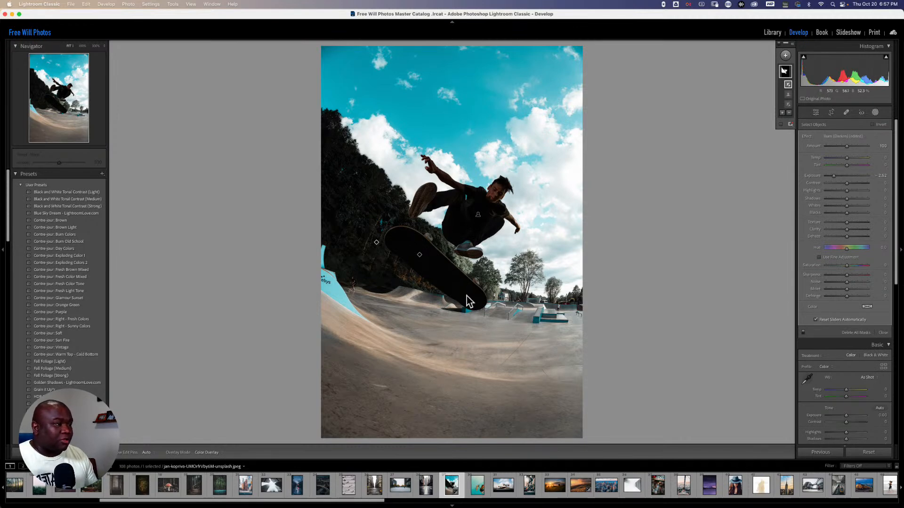
Reset the exposure of the skater, skateboard and tree mask and raise it slightly above zero.
{"action": "double_click", "coordinate": [805, 175]}
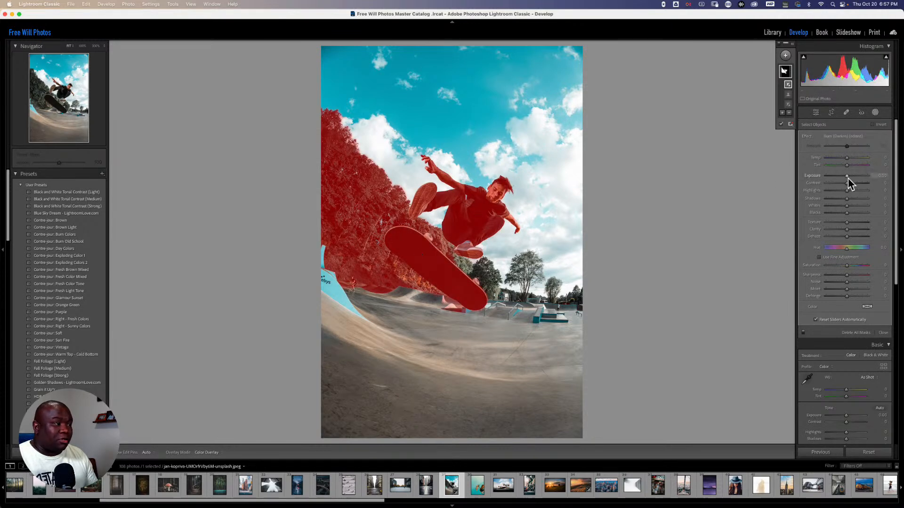
{"action": "left_click_drag", "start_coordinate": [847, 177], "coordinate": [849, 177]}
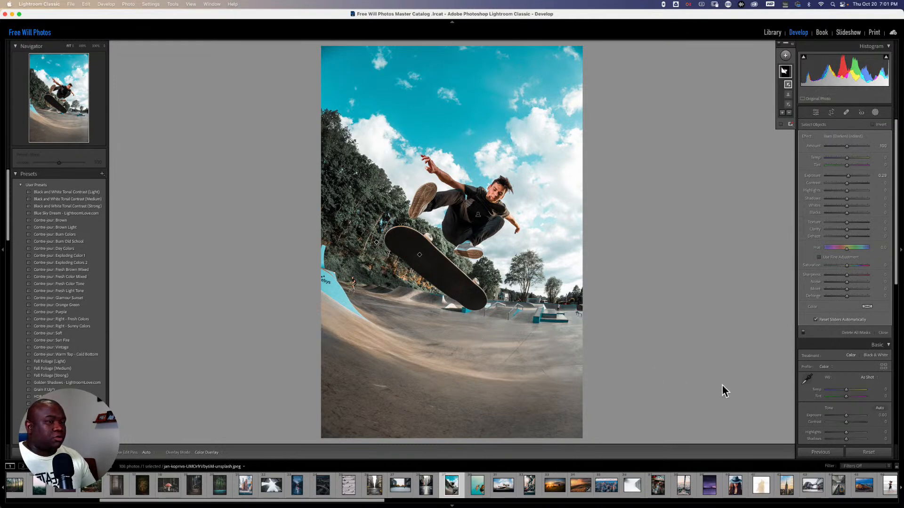
Open the close-up photo of the brass cartridge for developing and mask it with Select Subject.
{"action": "left_click", "coordinate": [774, 32]}
{"action": "scroll", "coordinate": [696, 204], "scroll_direction": "down", "scroll_amount": 5}
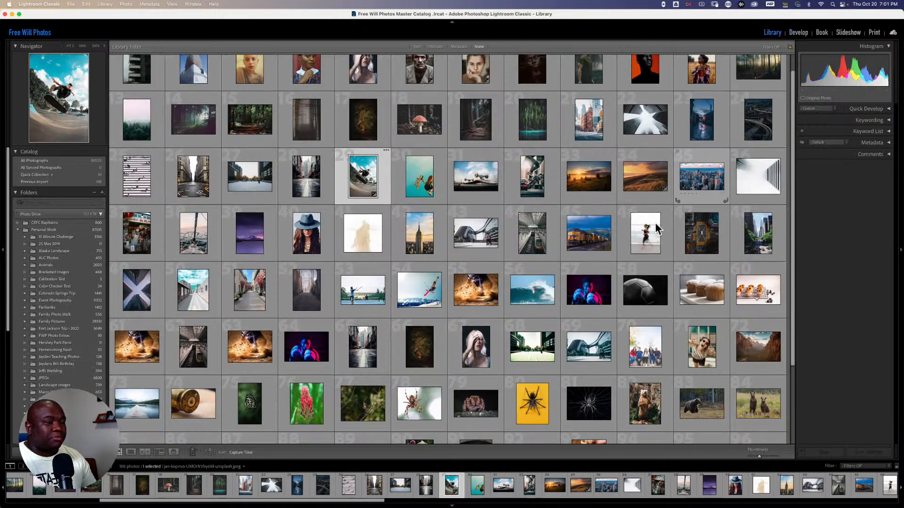
{"action": "left_click", "coordinate": [194, 296]}
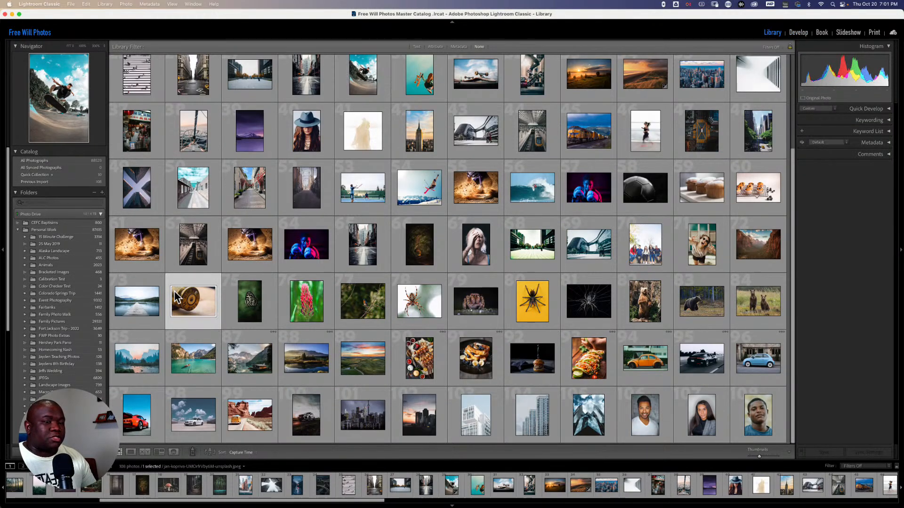
{"action": "left_click", "coordinate": [800, 33]}
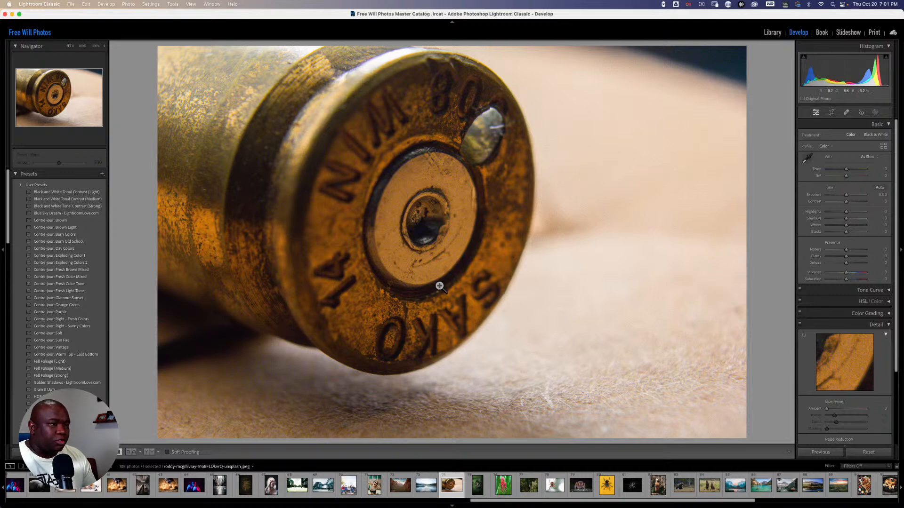
{"action": "left_click", "coordinate": [875, 112]}
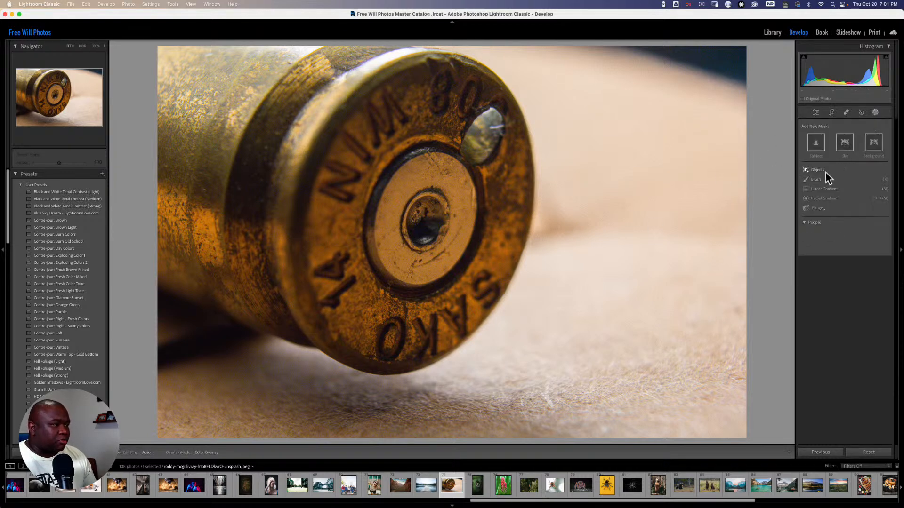
{"action": "left_click", "coordinate": [815, 147]}
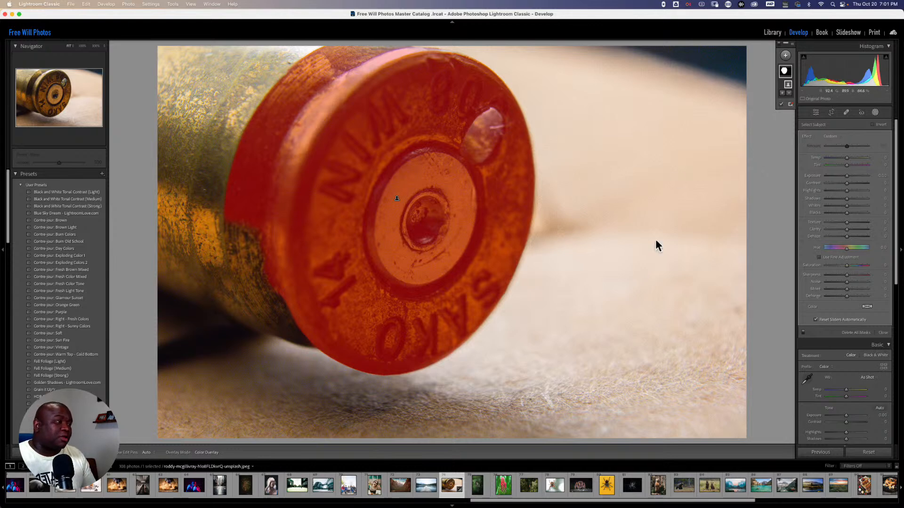
Add the rest of the cartridge casing to the mask with an Objects brush selection and lower the mask's exposure to about -1.78.
{"action": "left_click", "coordinate": [782, 92]}
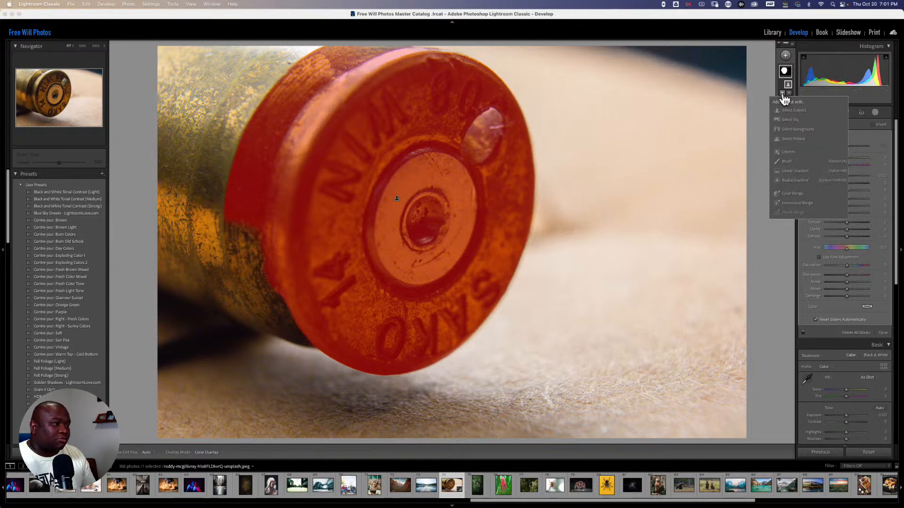
{"action": "left_click", "coordinate": [787, 153]}
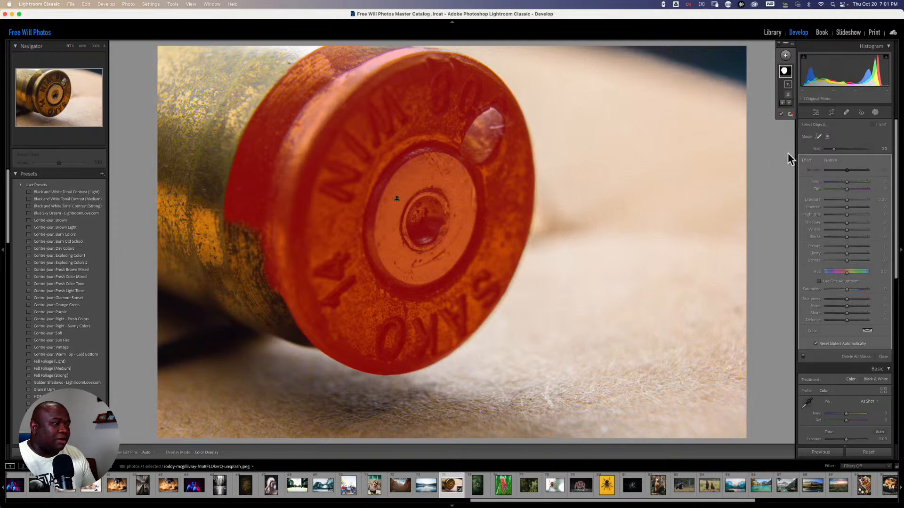
{"action": "mouse_move", "coordinate": [193, 85]}
{"action": "left_mouse_down"}
{"action": "mouse_move", "coordinate": [164, 59]}
{"action": "mouse_move", "coordinate": [269, 67]}
{"action": "mouse_move", "coordinate": [313, 60]}
{"action": "mouse_move", "coordinate": [255, 79]}
{"action": "mouse_move", "coordinate": [179, 88]}
{"action": "mouse_move", "coordinate": [161, 103]}
{"action": "mouse_move", "coordinate": [183, 282]}
{"action": "mouse_move", "coordinate": [181, 264]}
{"action": "mouse_move", "coordinate": [311, 327]}
{"action": "mouse_move", "coordinate": [231, 227]}
{"action": "mouse_move", "coordinate": [209, 245]}
{"action": "mouse_move", "coordinate": [192, 209]}
{"action": "mouse_move", "coordinate": [185, 239]}
{"action": "mouse_move", "coordinate": [168, 254]}
{"action": "mouse_move", "coordinate": [163, 191]}
{"action": "mouse_move", "coordinate": [168, 248]}
{"action": "left_mouse_up"}
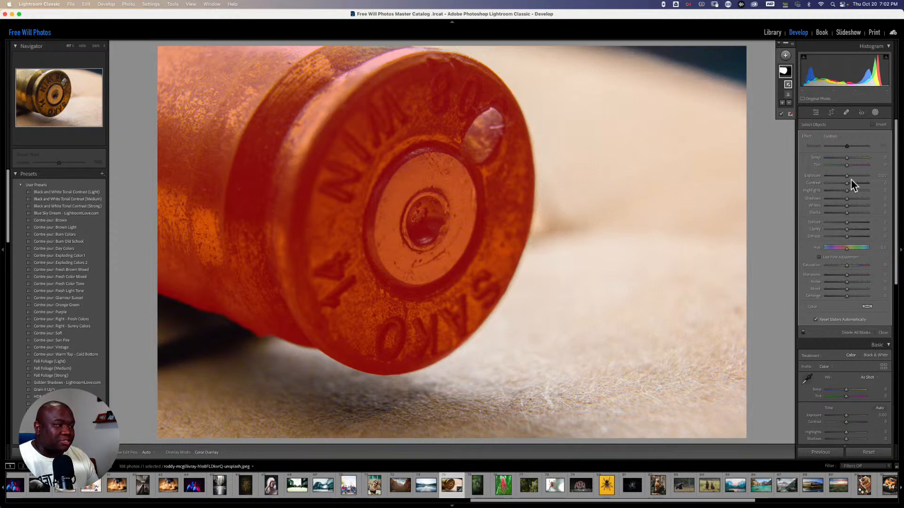
{"action": "left_click_drag", "start_coordinate": [847, 177], "coordinate": [837, 178]}
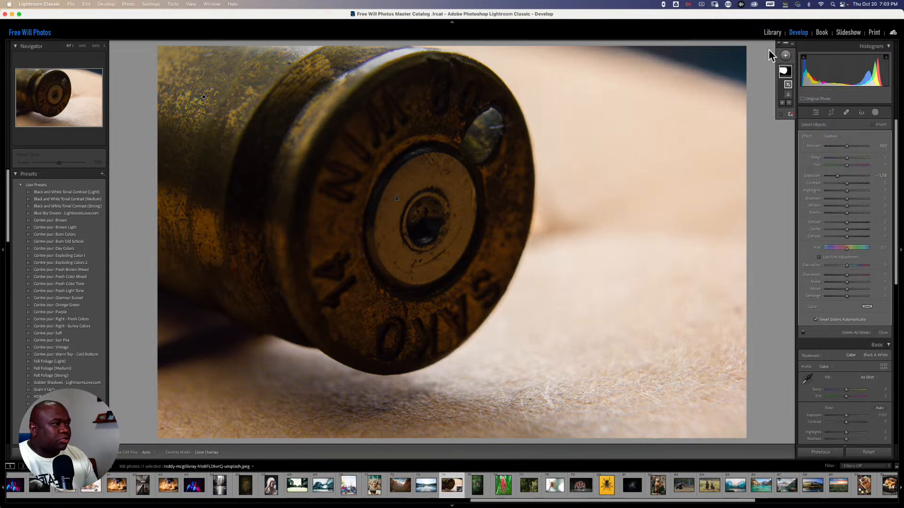
Open the portrait of the blonde woman covering one eye for developing and start a people mask for Person 1.
{"action": "left_click", "coordinate": [774, 33]}
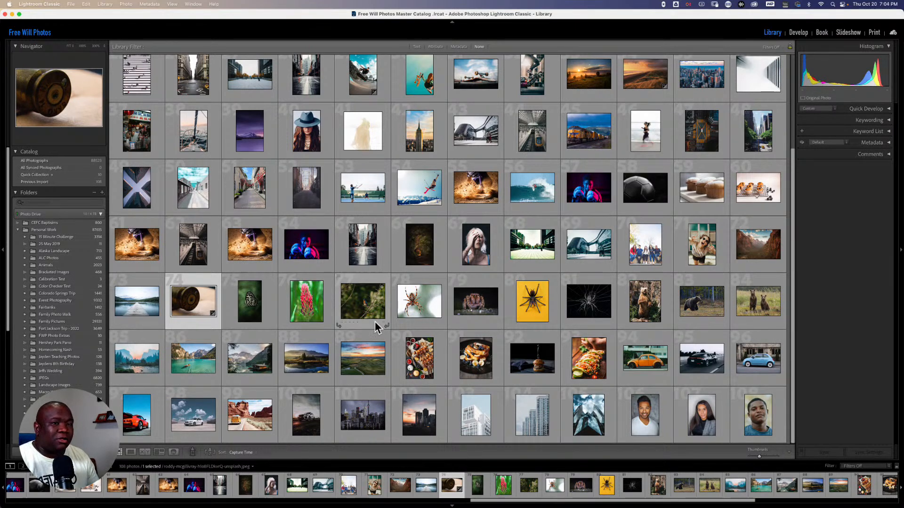
{"action": "left_click", "coordinate": [476, 244]}
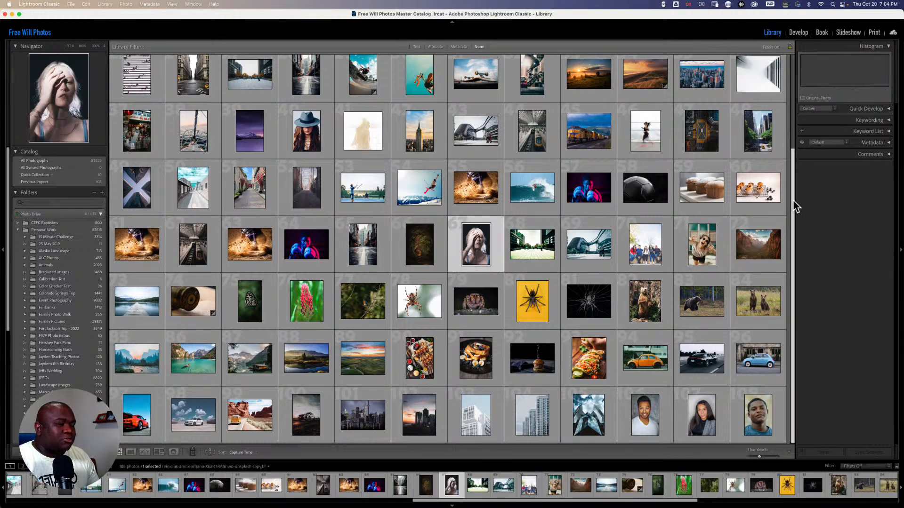
{"action": "left_click", "coordinate": [798, 33]}
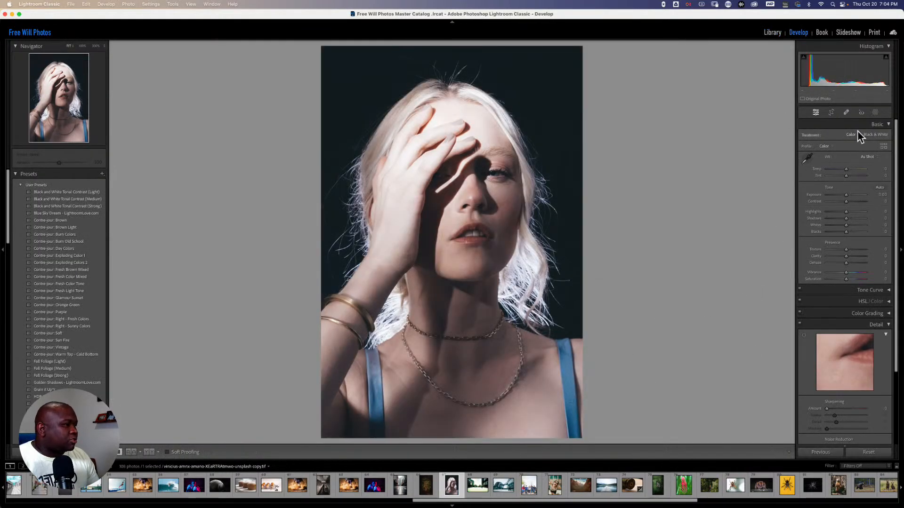
{"action": "left_click", "coordinate": [873, 113]}
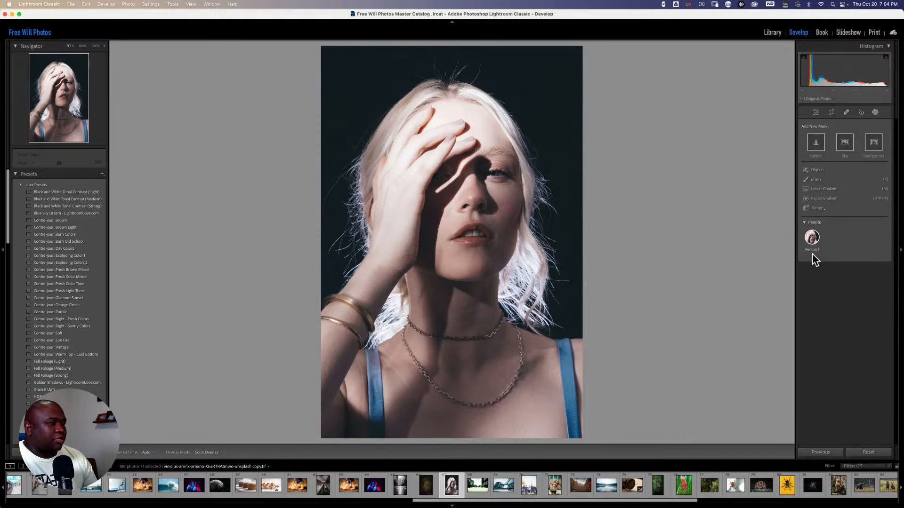
{"action": "left_click", "coordinate": [812, 243]}
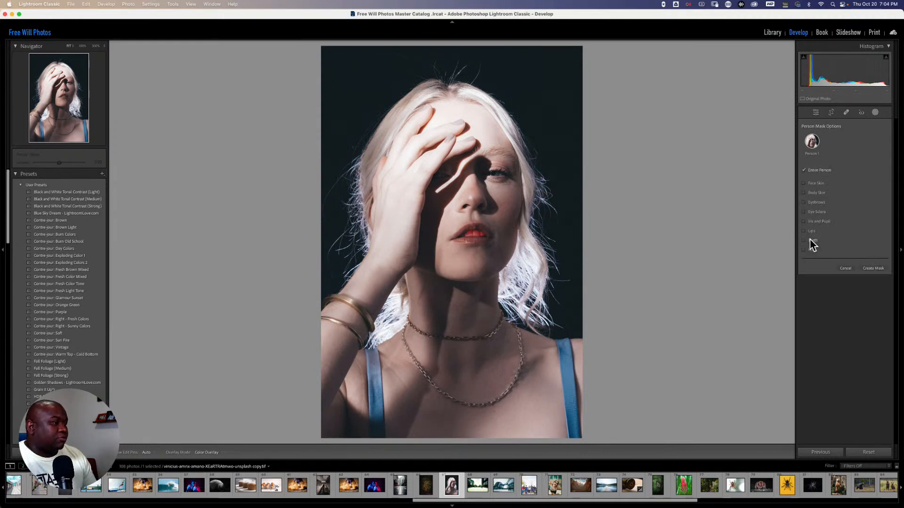
Create six separate masks for Person 1's face skin, eyebrows, eye sclera, iris and pupil, lips and teeth.
{"action": "left_click", "coordinate": [823, 184]}
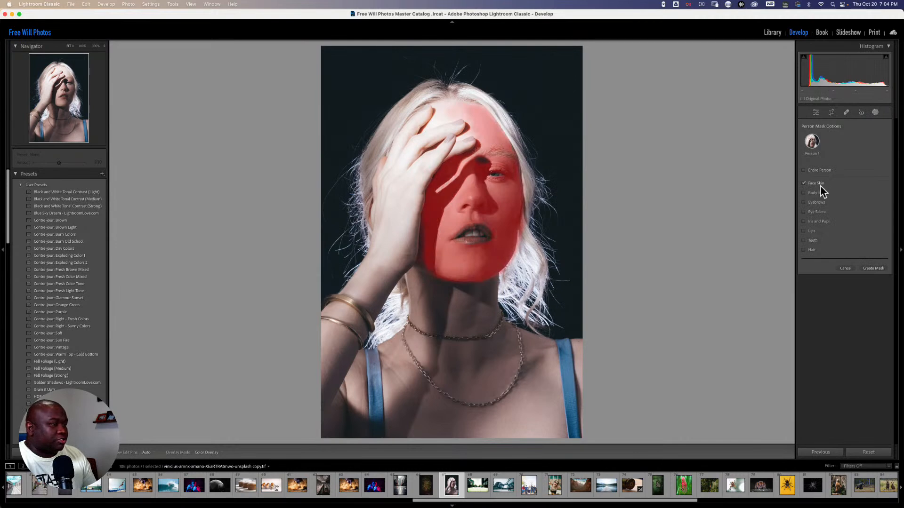
{"action": "left_click", "coordinate": [820, 192]}
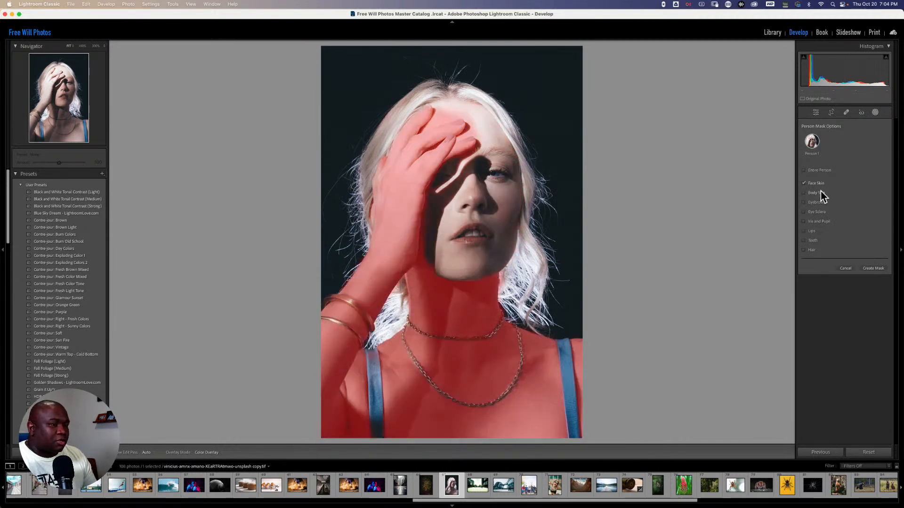
{"action": "left_click", "coordinate": [816, 202]}
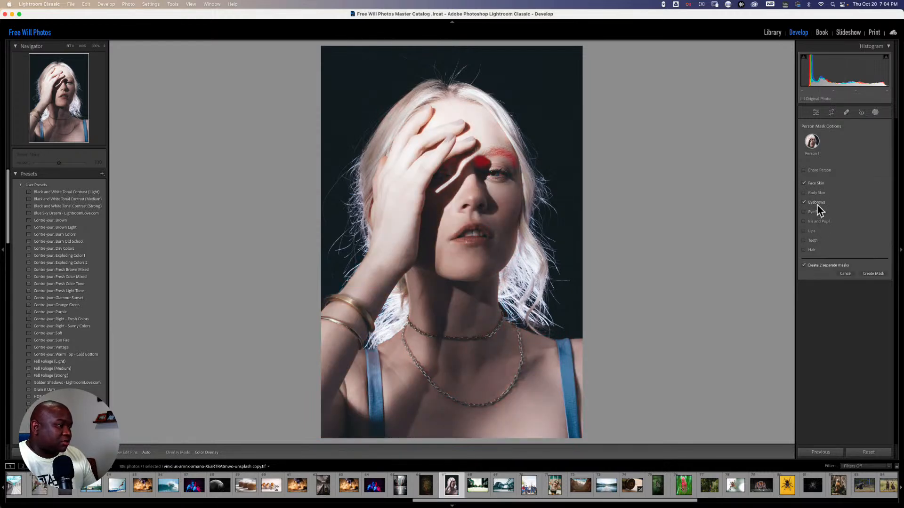
{"action": "left_click", "coordinate": [818, 211]}
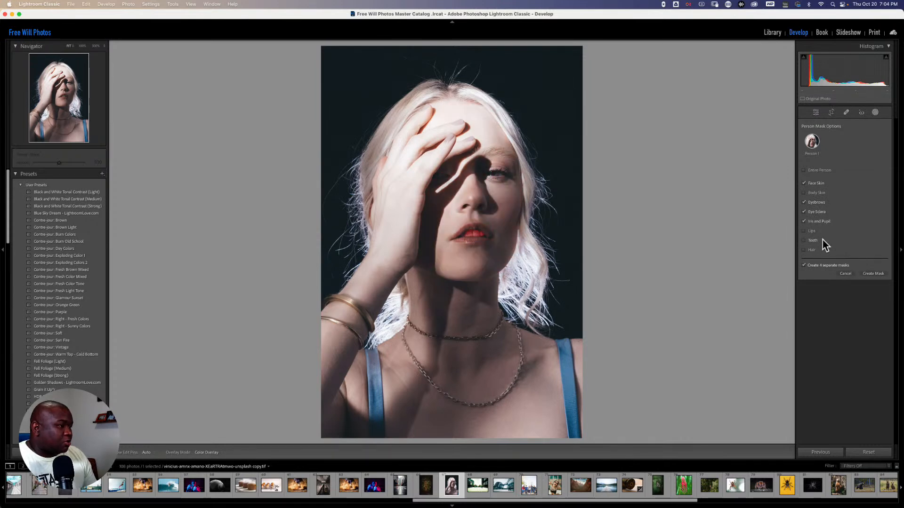
{"action": "left_click", "coordinate": [812, 231]}
{"action": "left_click", "coordinate": [812, 241]}
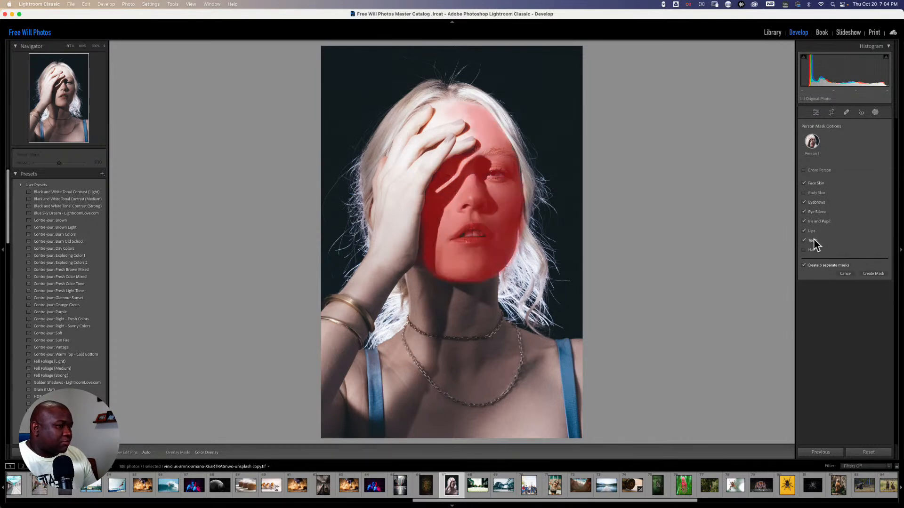
{"action": "left_click", "coordinate": [874, 275]}
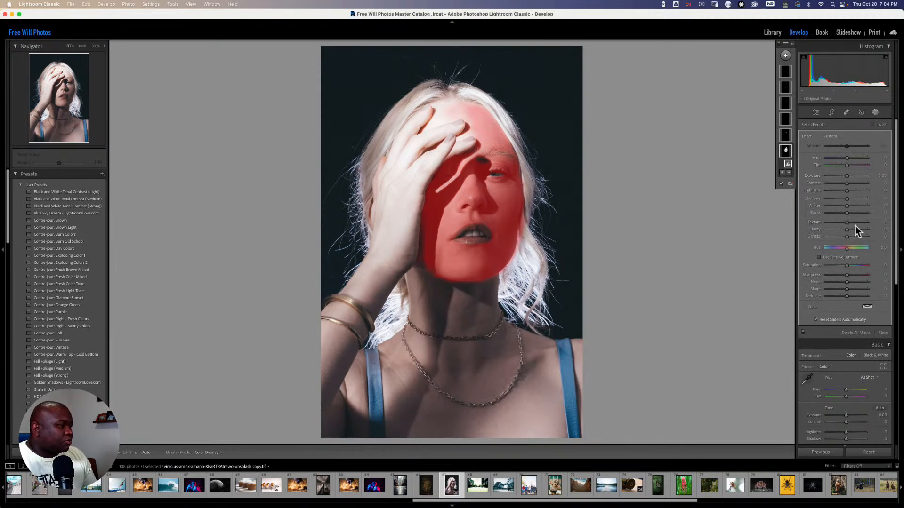
Set the face skin mask's clarity to about -37 and temperature to 100, and check the expanded list of masks.
{"action": "left_click_drag", "start_coordinate": [846, 229], "coordinate": [839, 230]}
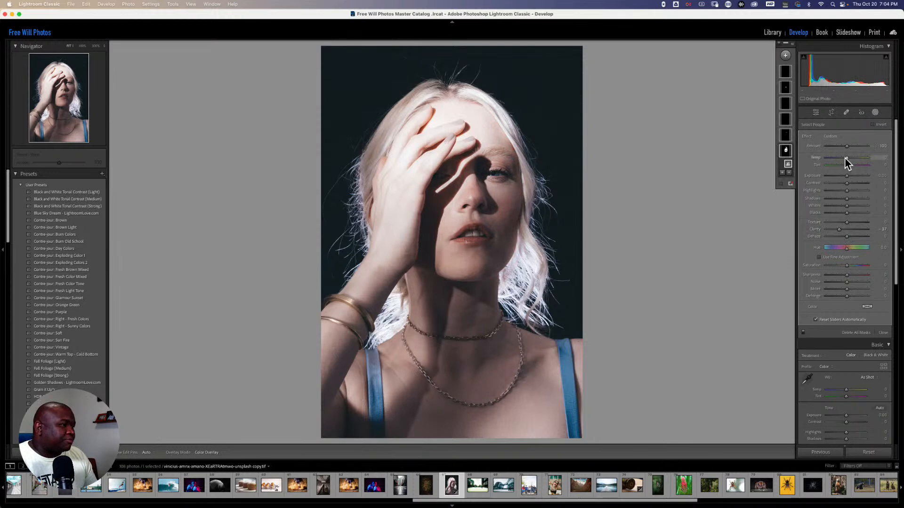
{"action": "left_click_drag", "start_coordinate": [846, 157], "coordinate": [864, 166]}
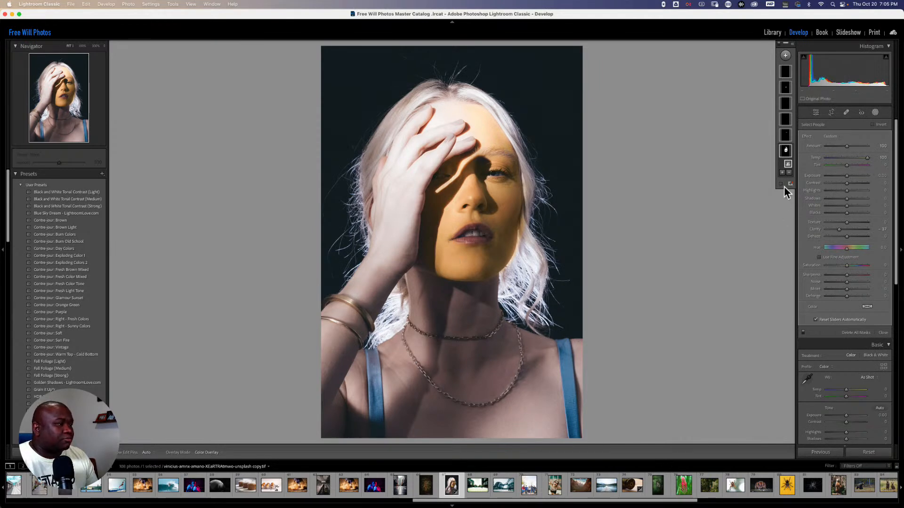
{"action": "left_click", "coordinate": [792, 44]}
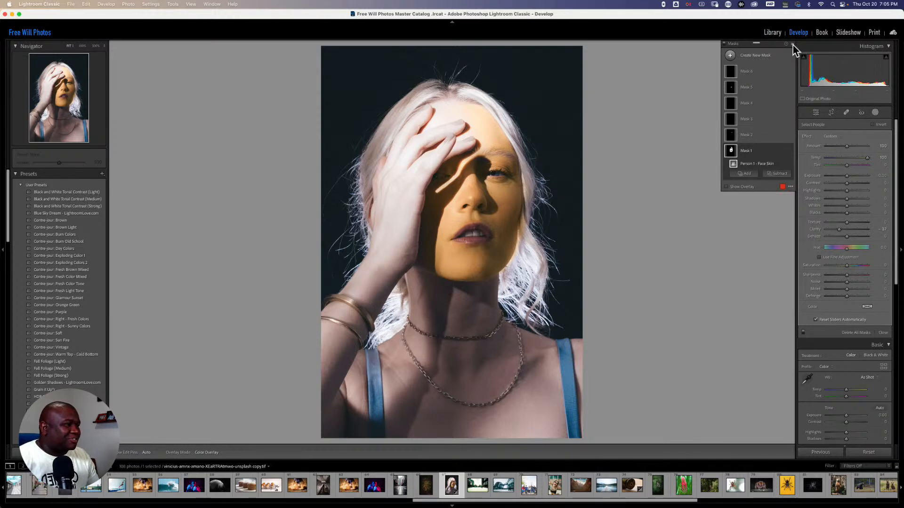
{"action": "left_click", "coordinate": [792, 45]}
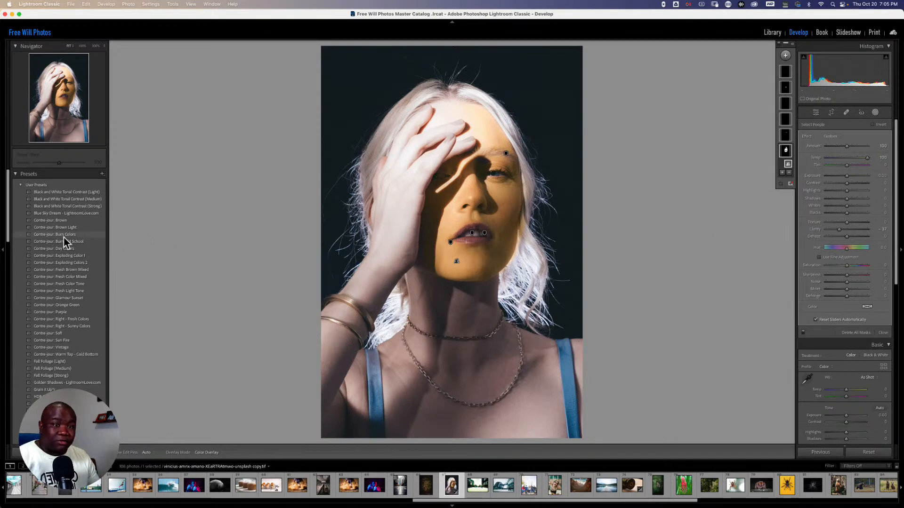
Create a develop preset named AI Test 1 in User Presets with all six masks included.
{"action": "left_click", "coordinate": [103, 174]}
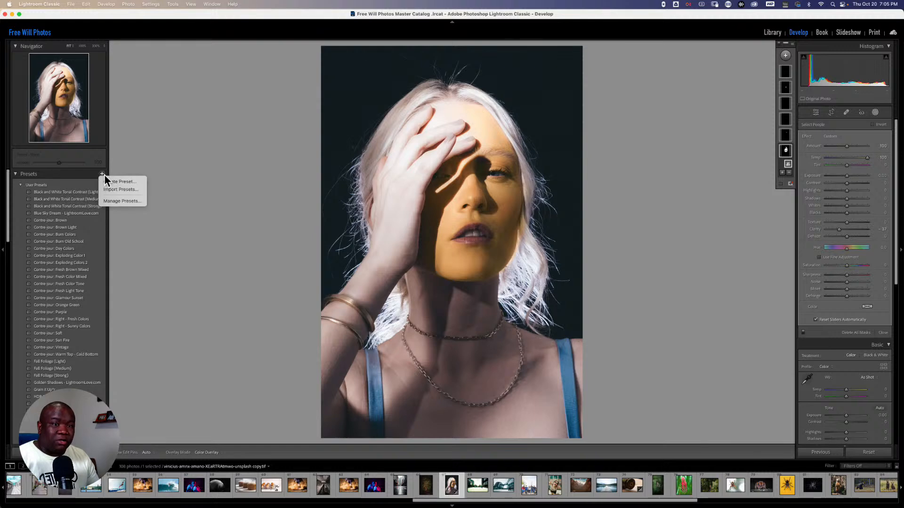
{"action": "left_click", "coordinate": [120, 182]}
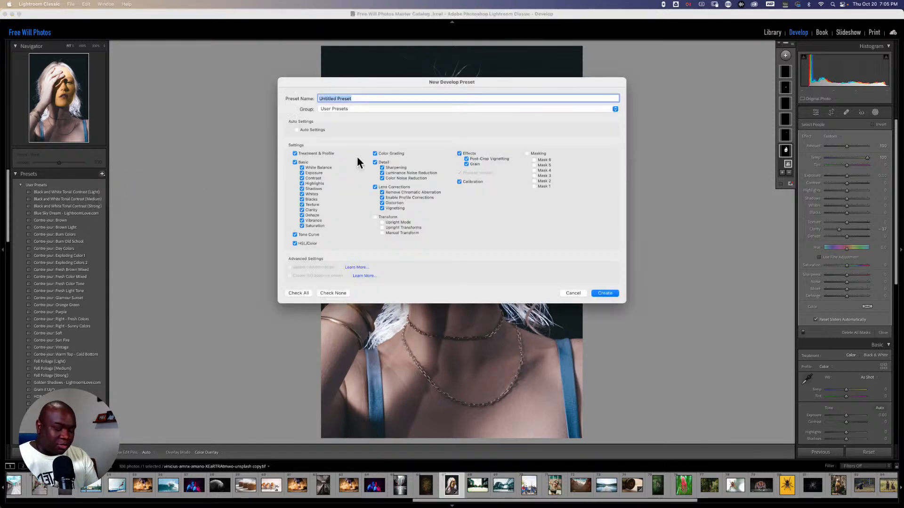
{"action": "type", "text": "AI Test 1"}
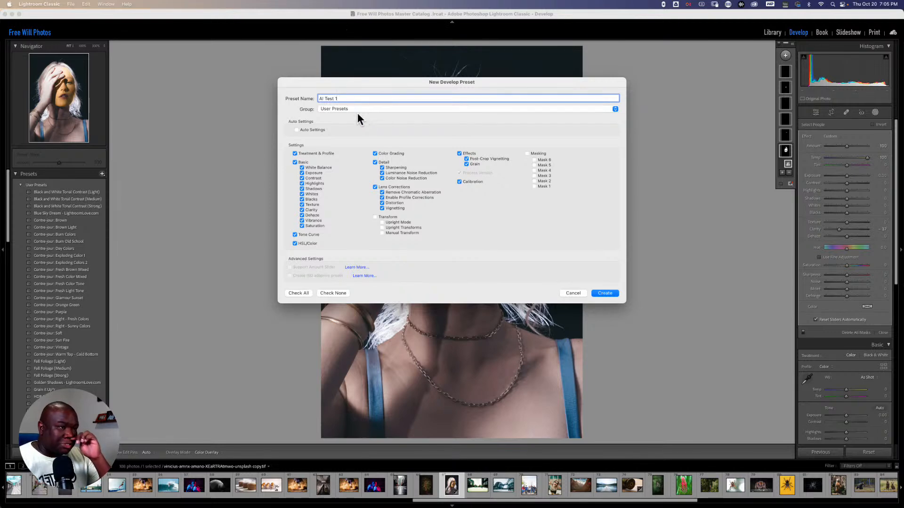
{"action": "left_click", "coordinate": [526, 153]}
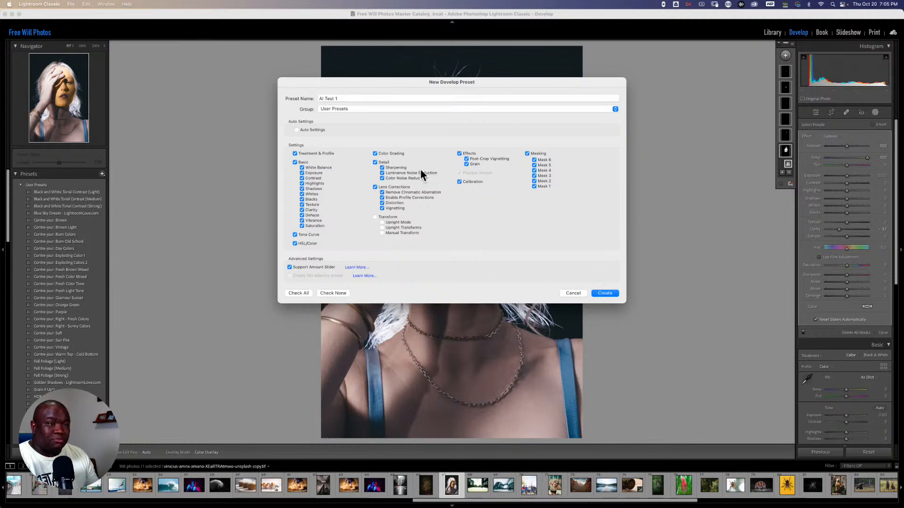
{"action": "left_click", "coordinate": [603, 294]}
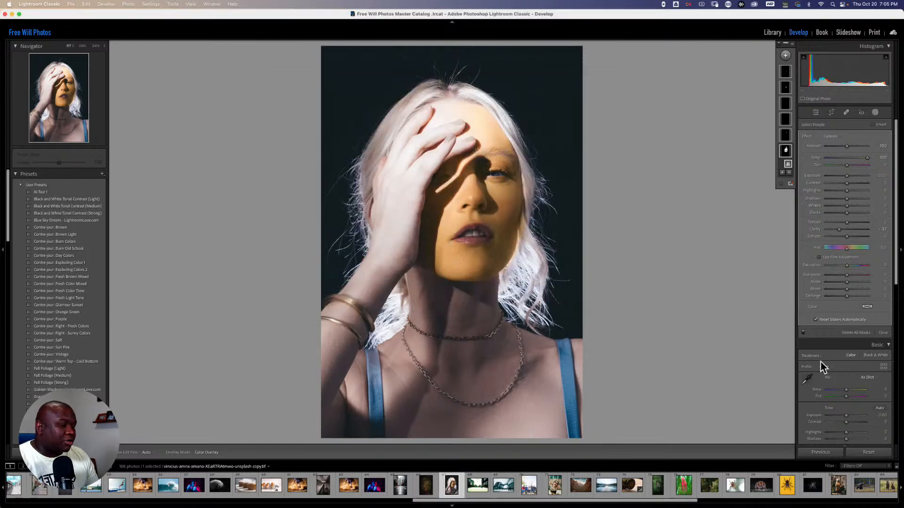
Open the portrait of the long-haired woman in the gray plaid blazer for developing and apply the AI Test 1 preset.
{"action": "left_click", "coordinate": [771, 32]}
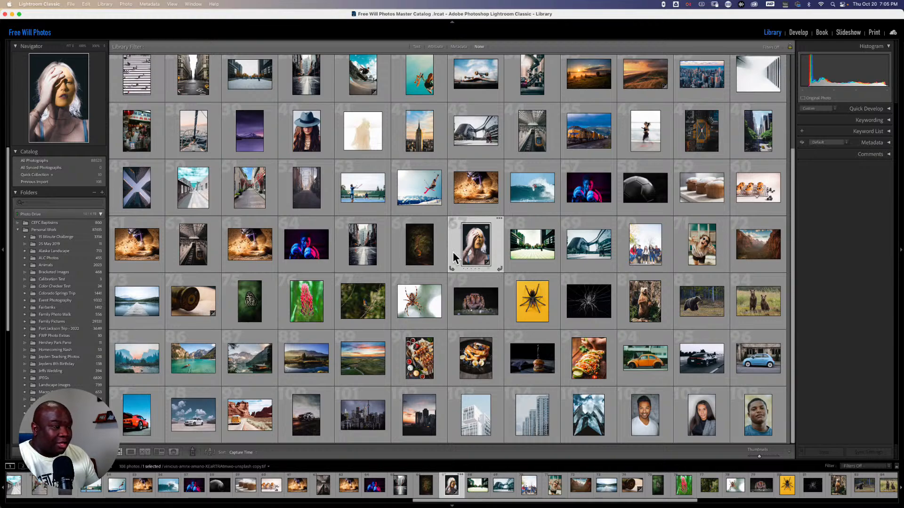
{"action": "left_click", "coordinate": [697, 415]}
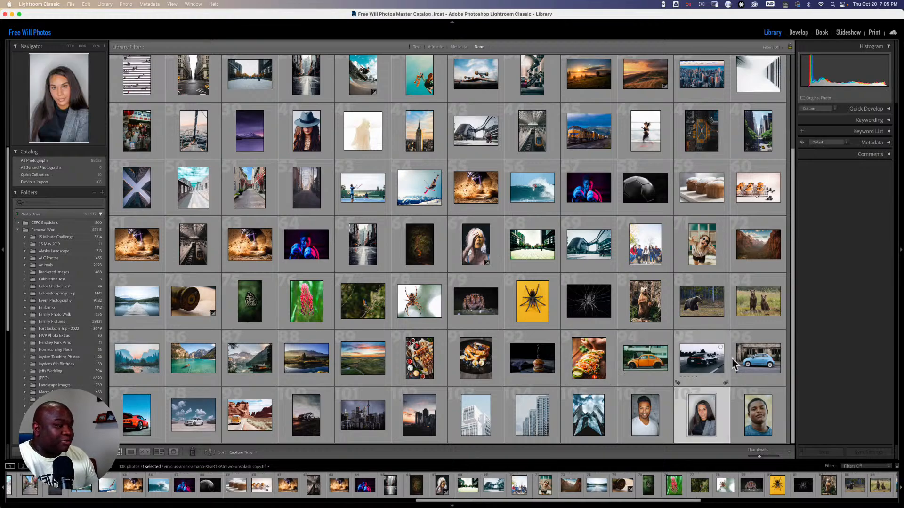
{"action": "left_click", "coordinate": [798, 33]}
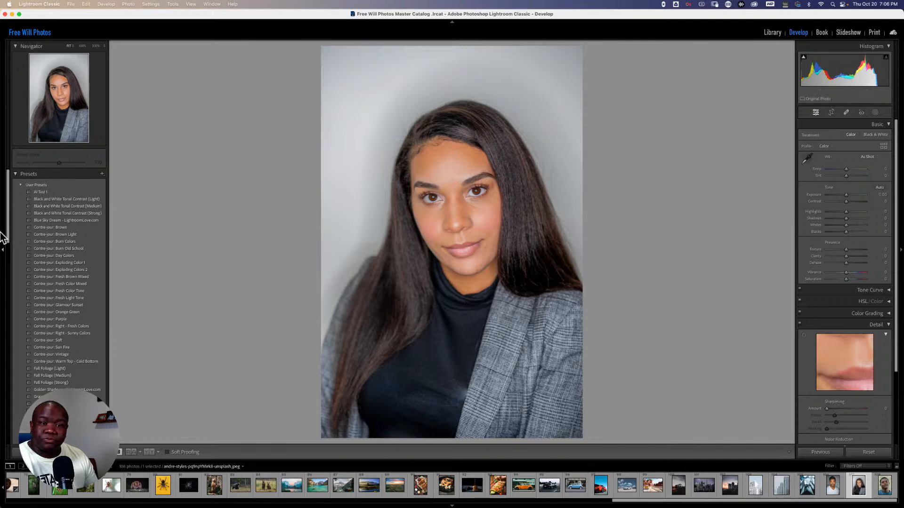
{"action": "left_click", "coordinate": [39, 193]}
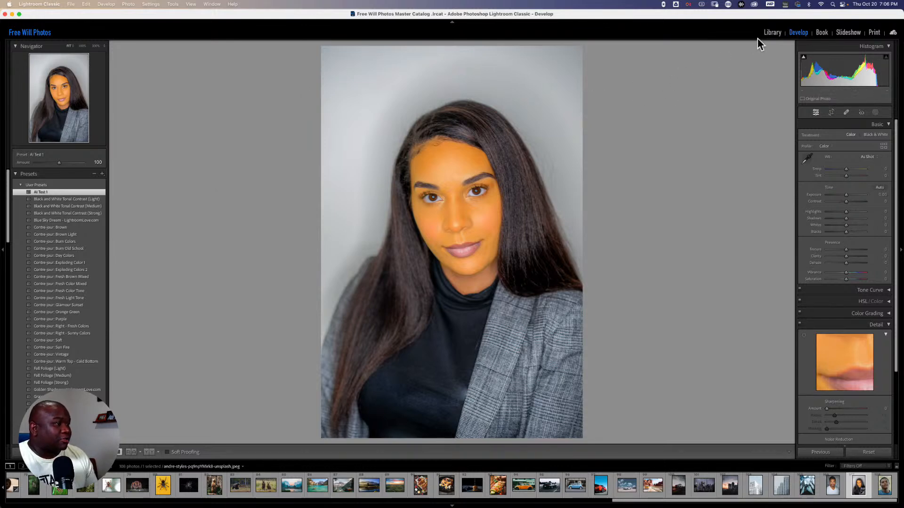
Open the portrait of the young man in the blue shirt for developing and apply the AI Test 1 preset.
{"action": "left_click", "coordinate": [770, 33]}
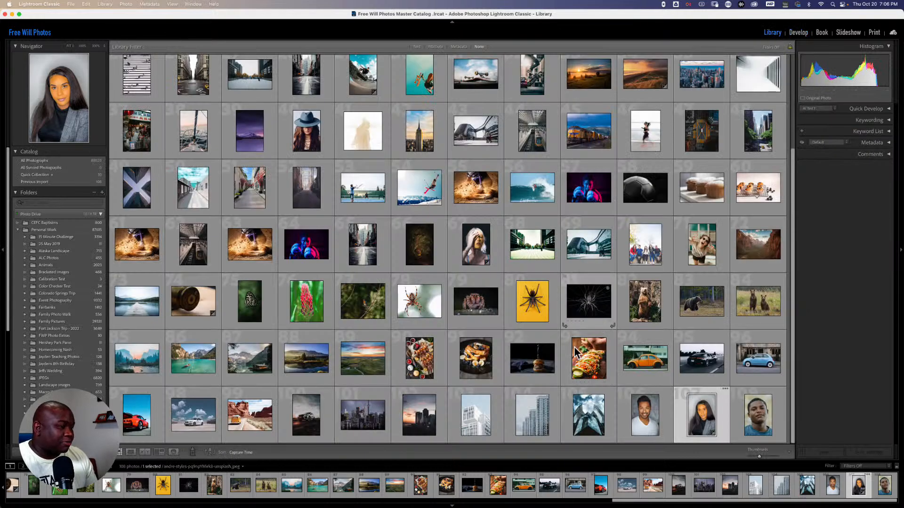
{"action": "left_click", "coordinate": [759, 417]}
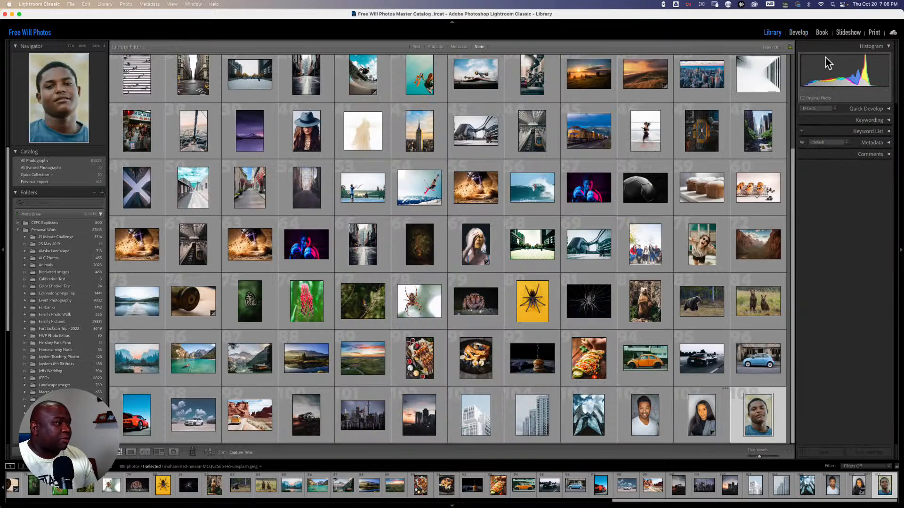
{"action": "left_click", "coordinate": [798, 32]}
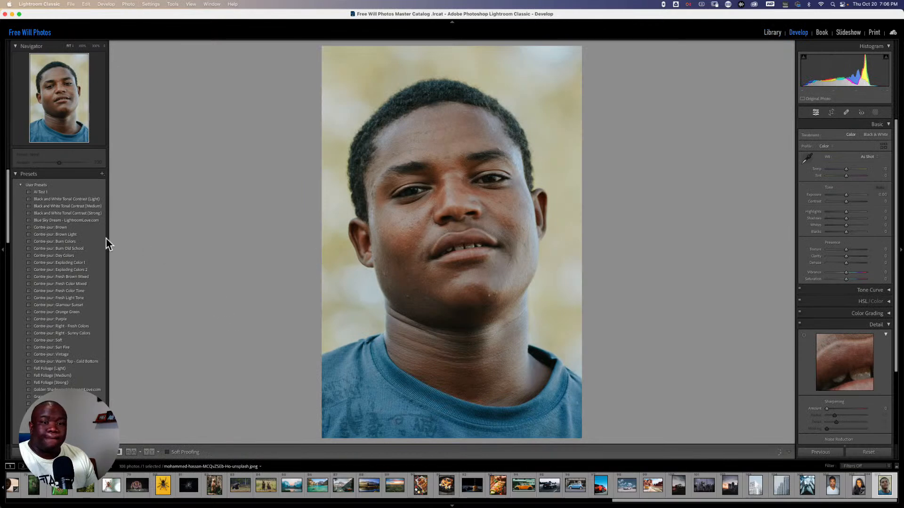
{"action": "left_click", "coordinate": [47, 192]}
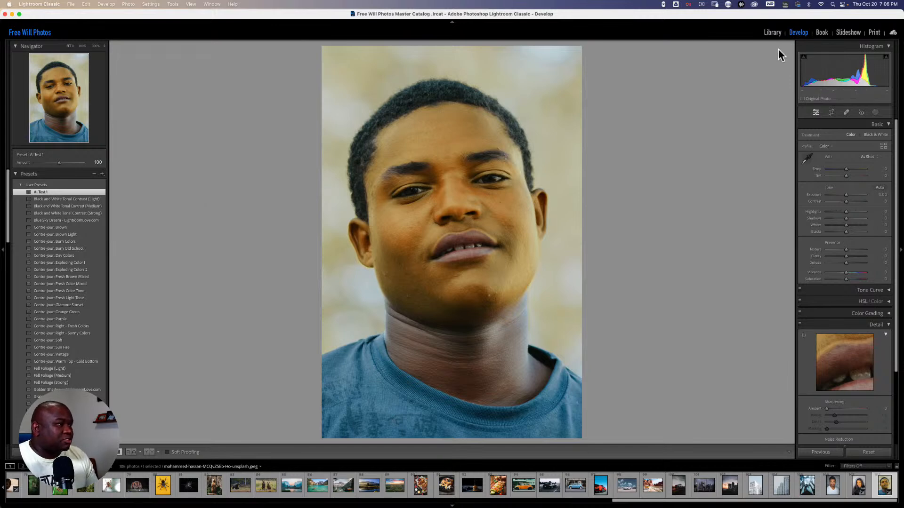
Find the photo of the skateboarder in mid-air in the library, open it for developing and apply the AI Test 1 preset.
{"action": "left_click", "coordinate": [771, 32]}
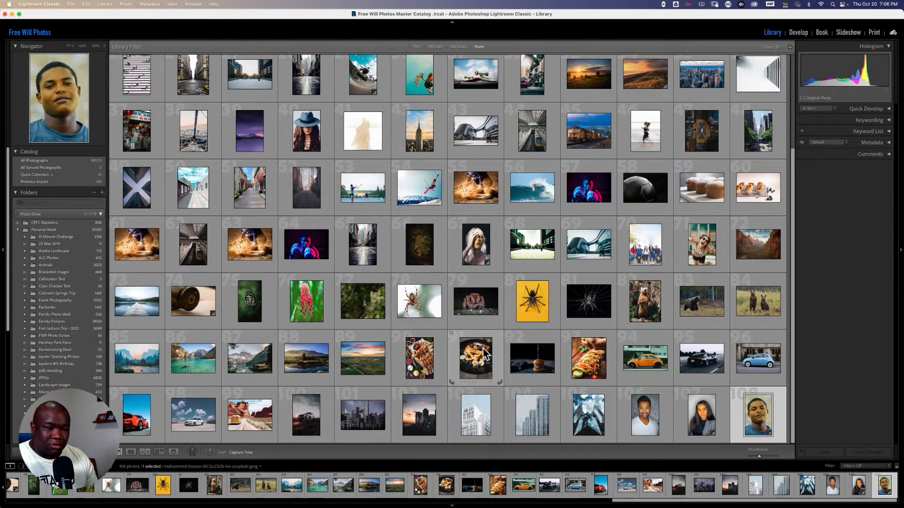
{"action": "scroll", "coordinate": [484, 354], "scroll_direction": "up", "scroll_amount": 1}
{"action": "scroll", "coordinate": [485, 354], "scroll_direction": "up", "scroll_amount": 4}
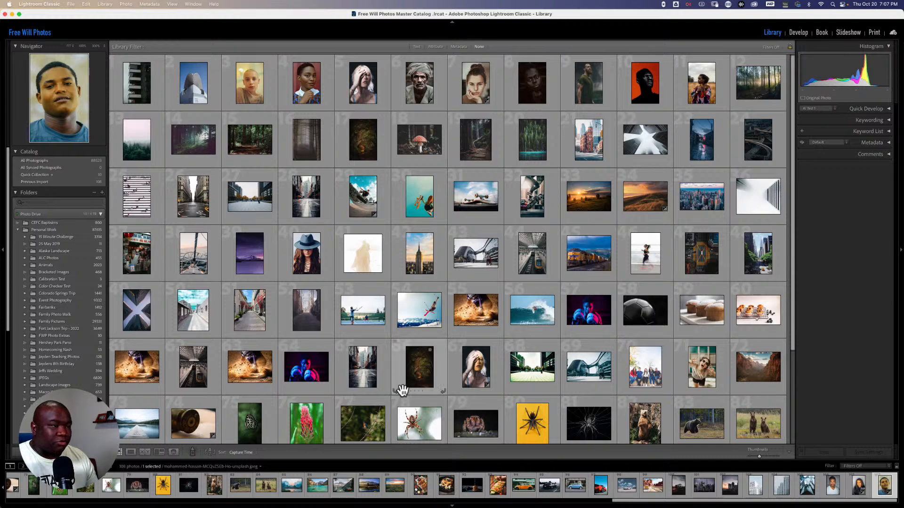
{"action": "scroll", "coordinate": [479, 318], "scroll_direction": "down", "scroll_amount": 2}
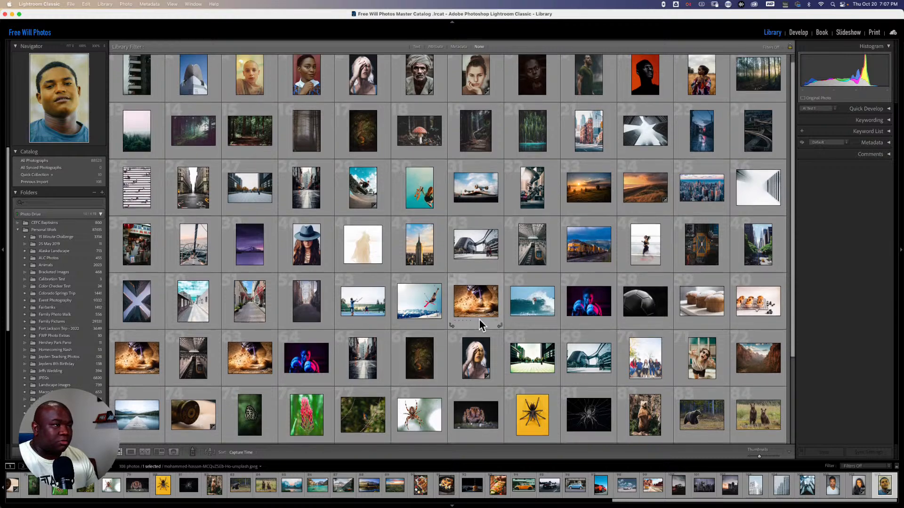
{"action": "scroll", "coordinate": [479, 320], "scroll_direction": "down", "scroll_amount": 1}
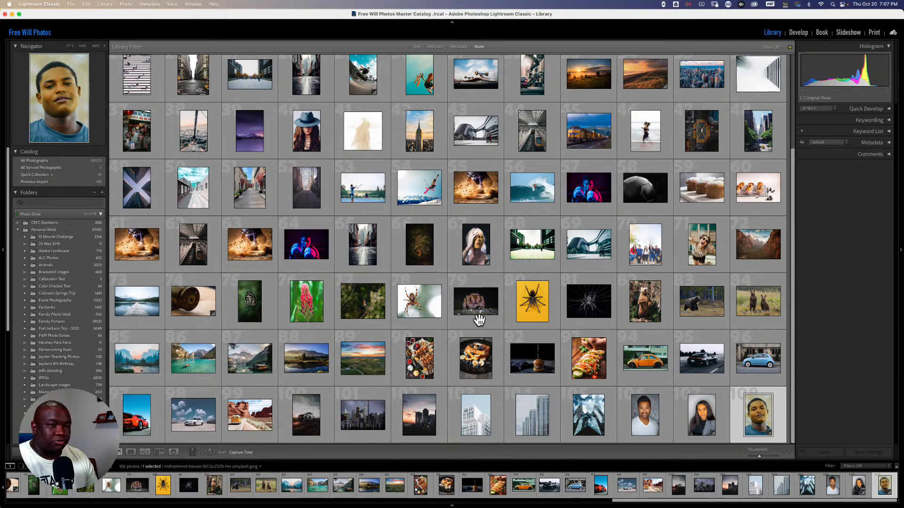
{"action": "scroll", "coordinate": [477, 322], "scroll_direction": "up", "scroll_amount": 1}
{"action": "left_click", "coordinate": [354, 90]}
{"action": "left_click", "coordinate": [803, 33]}
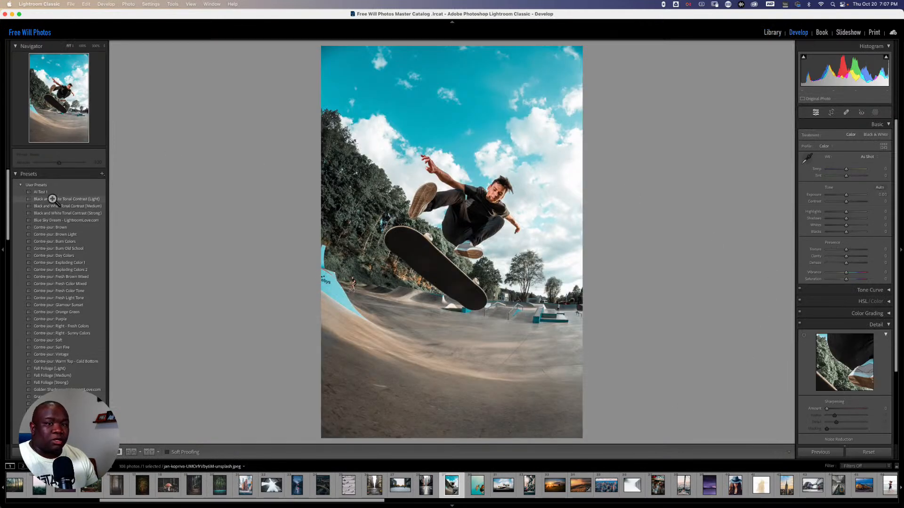
{"action": "left_click", "coordinate": [38, 193]}
{"action": "left_click", "coordinate": [38, 193]}
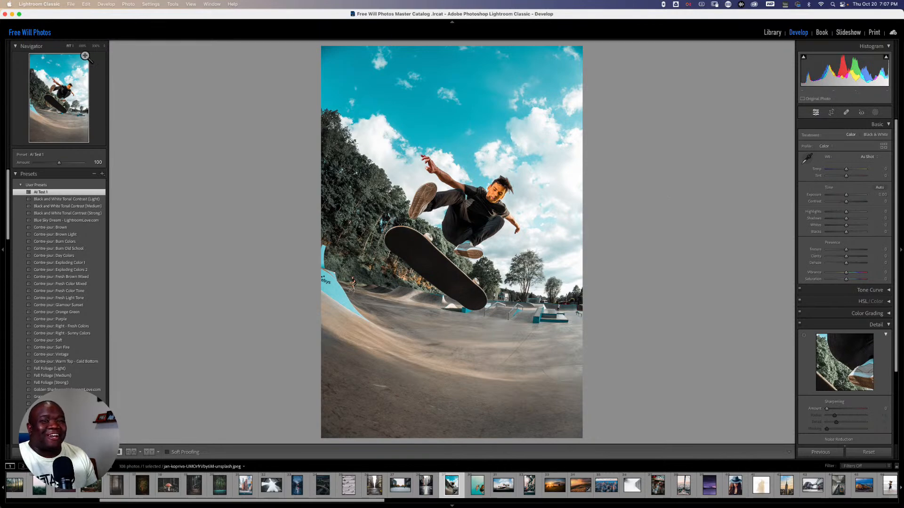
Examine the preset's effect on the skateboarder's face up close, return to the full photo and go back to the library.
{"action": "left_click", "coordinate": [66, 87]}
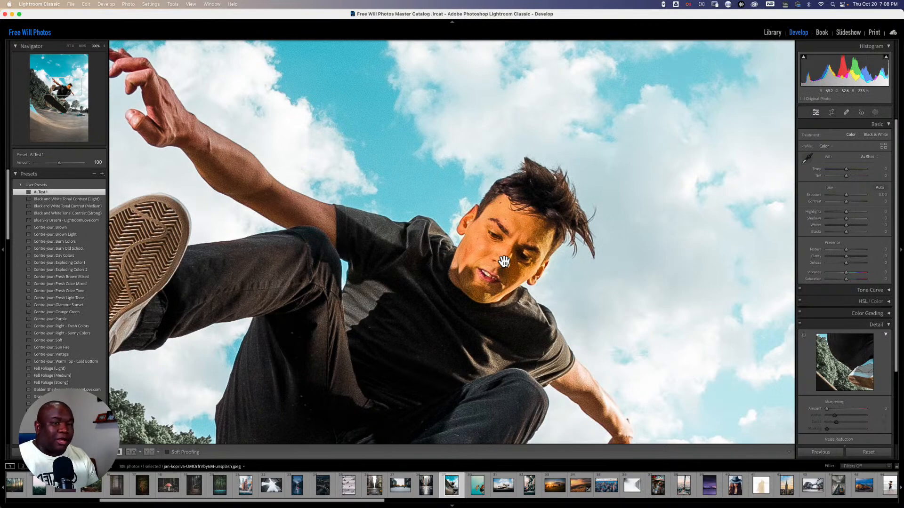
{"action": "left_click", "coordinate": [69, 46]}
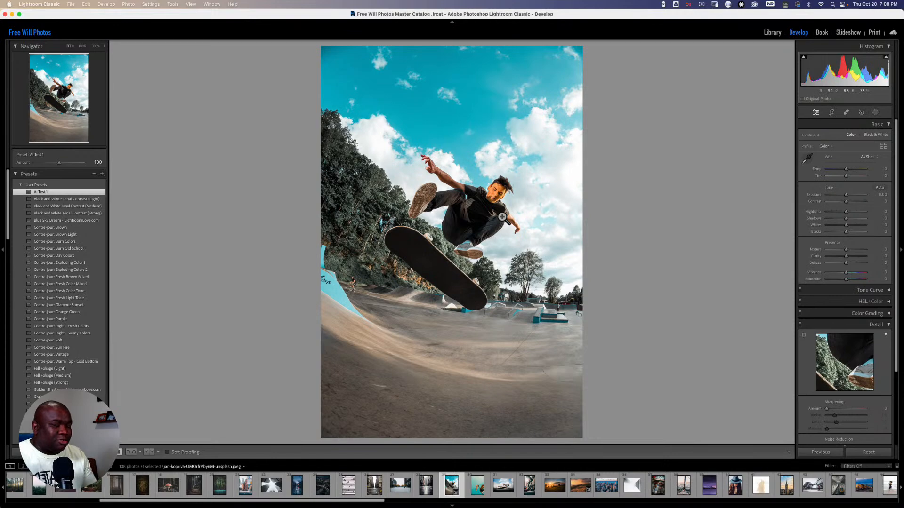
{"action": "left_click", "coordinate": [768, 32]}
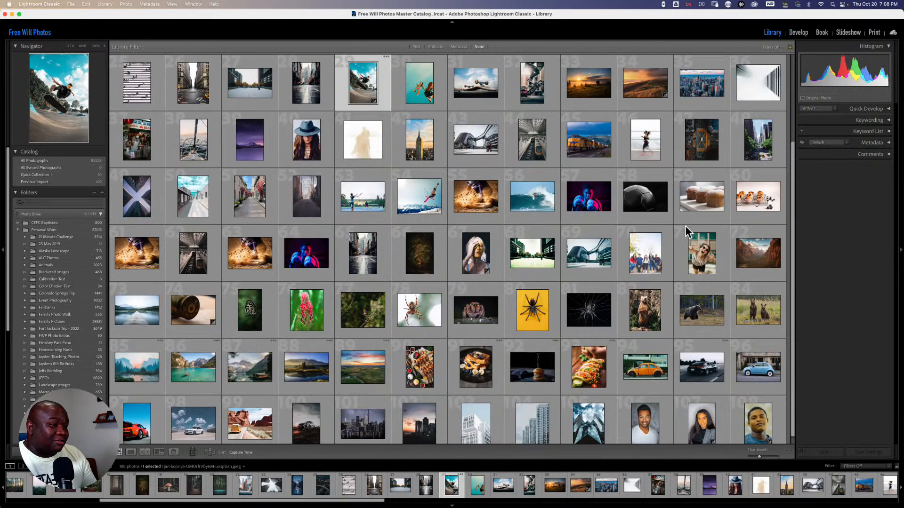
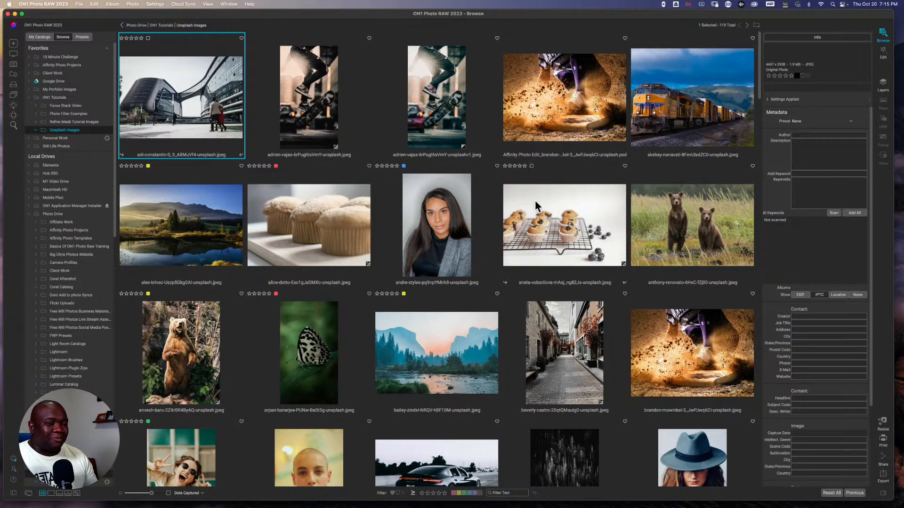
In ON1 Photo RAW, find Male Portrait Pop.jpeg among the Unsplash Images, open it for editing and reset all its settings.
{"action": "scroll", "coordinate": [440, 196], "scroll_direction": "down", "scroll_amount": 3}
{"action": "scroll", "coordinate": [439, 196], "scroll_direction": "down", "scroll_amount": 15}
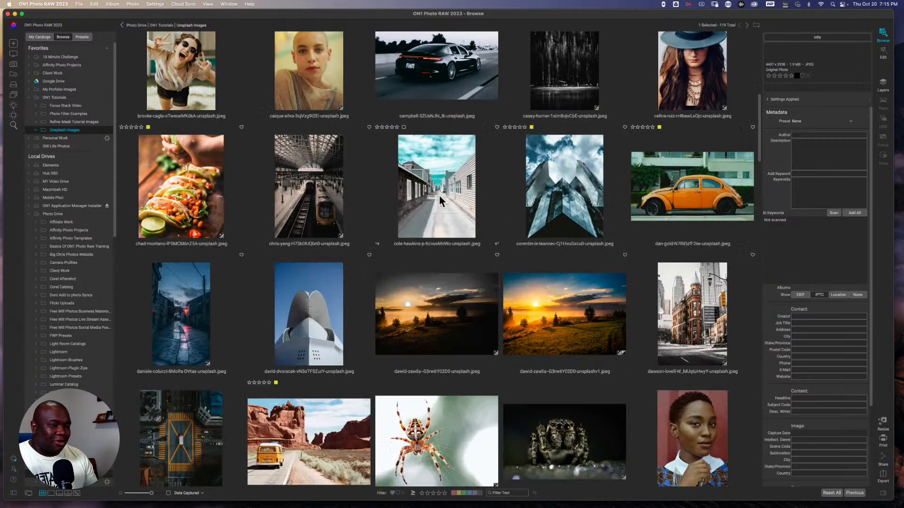
{"action": "scroll", "coordinate": [439, 196], "scroll_direction": "down", "scroll_amount": 3}
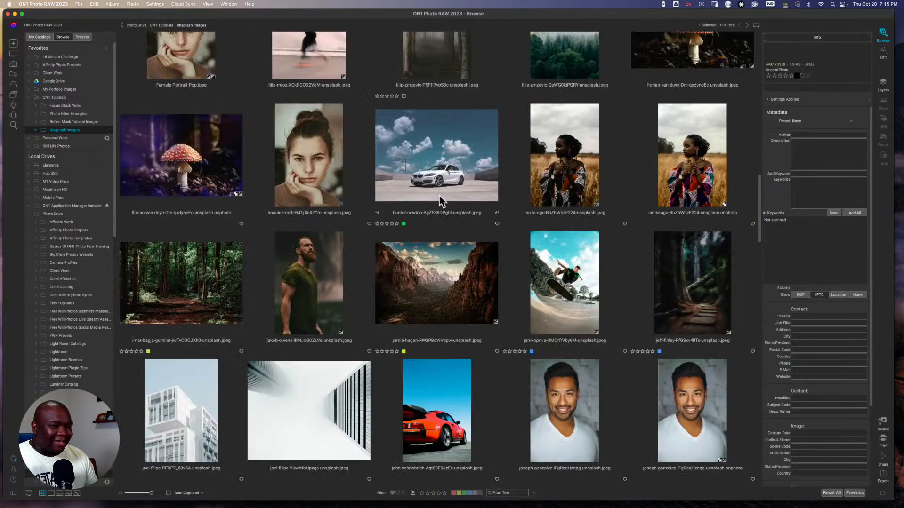
{"action": "scroll", "coordinate": [439, 195], "scroll_direction": "up", "scroll_amount": 3}
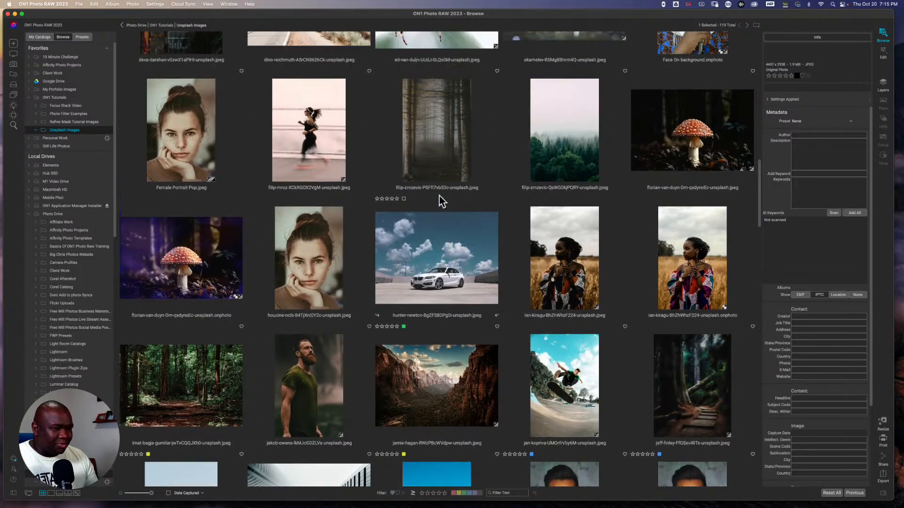
{"action": "scroll", "coordinate": [439, 196], "scroll_direction": "up", "scroll_amount": 12}
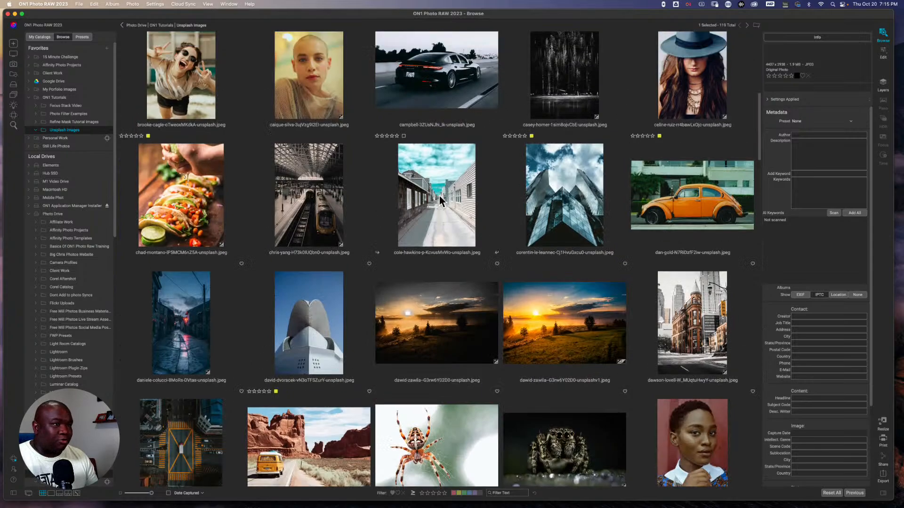
{"action": "scroll", "coordinate": [439, 202], "scroll_direction": "up", "scroll_amount": 4}
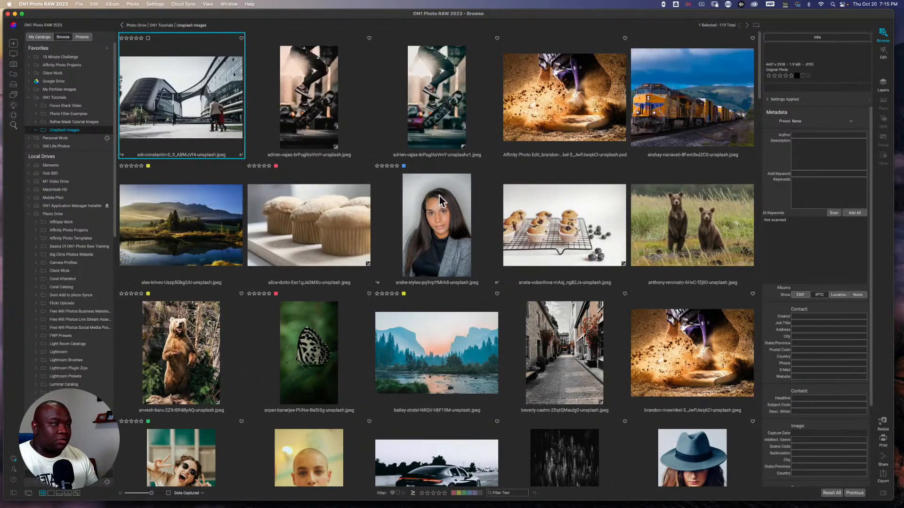
{"action": "scroll", "coordinate": [440, 199], "scroll_direction": "down", "scroll_amount": 20}
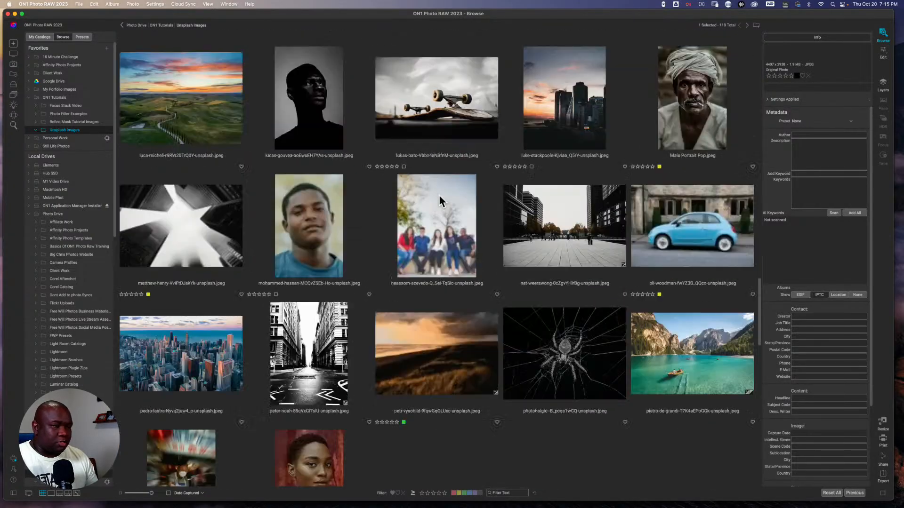
{"action": "scroll", "coordinate": [439, 196], "scroll_direction": "up", "scroll_amount": 5}
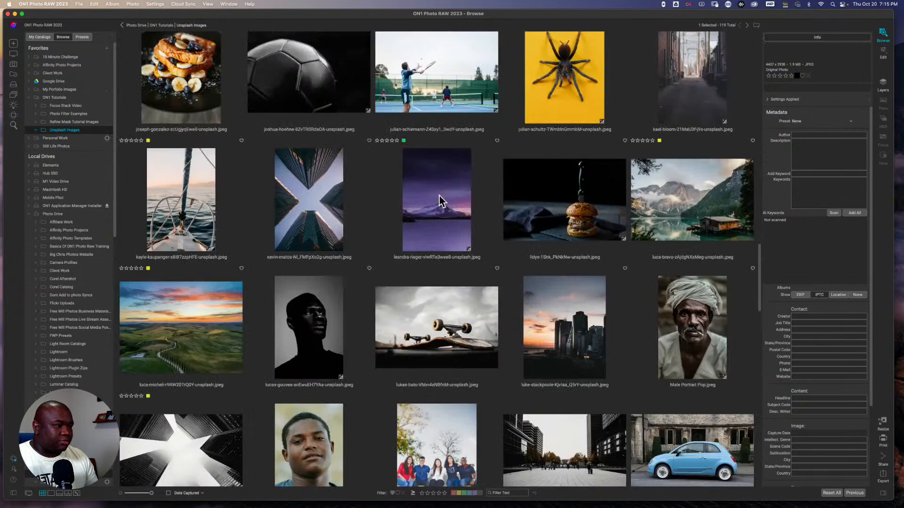
{"action": "left_click", "coordinate": [706, 329]}
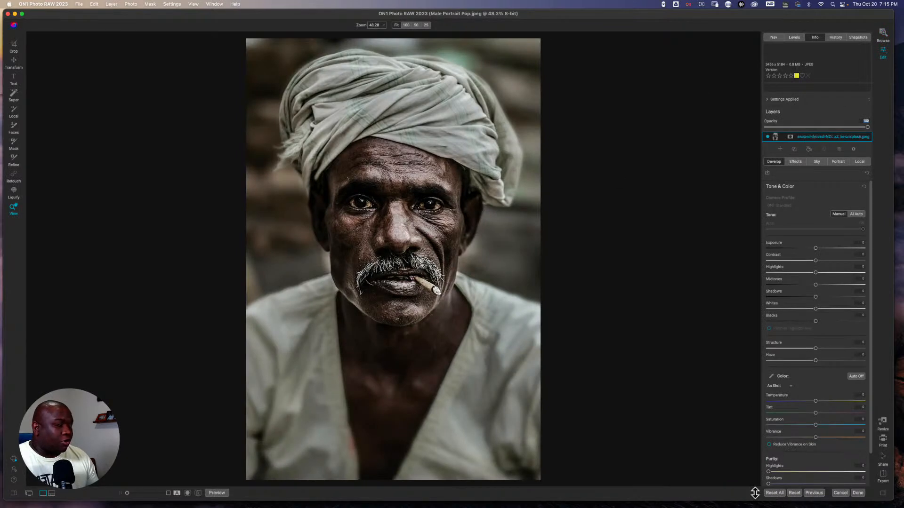
{"action": "left_click", "coordinate": [774, 493]}
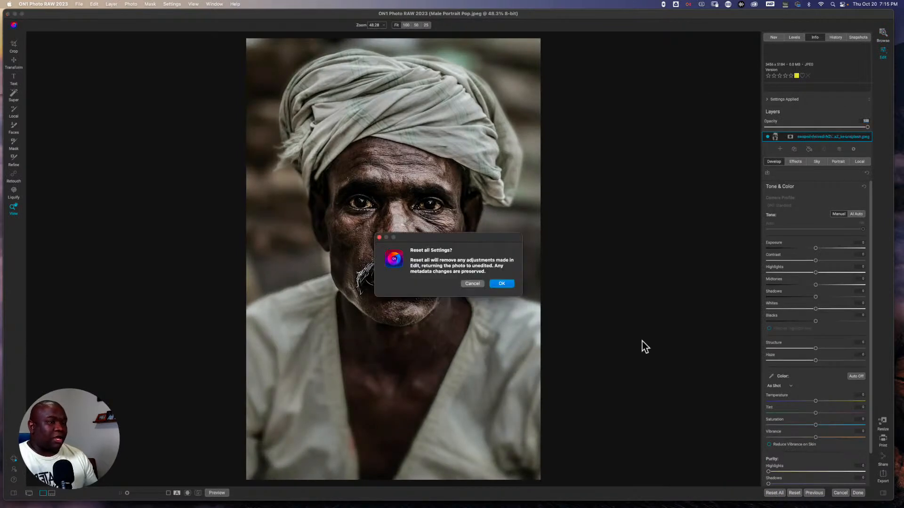
{"action": "left_click", "coordinate": [502, 284]}
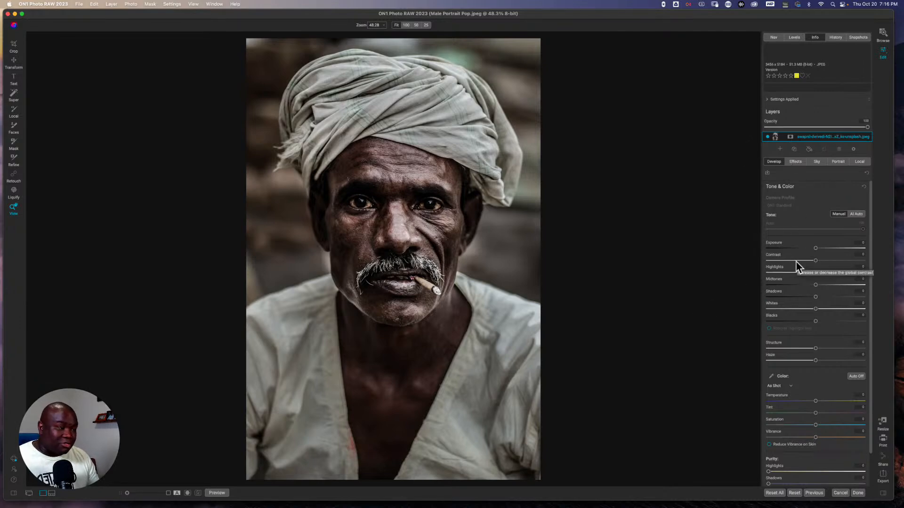
Pick out the turbaned man with Super Select, clearing his region once and selecting it again.
{"action": "scroll", "coordinate": [796, 263], "scroll_direction": "down", "scroll_amount": 2}
{"action": "left_click", "coordinate": [823, 461]}
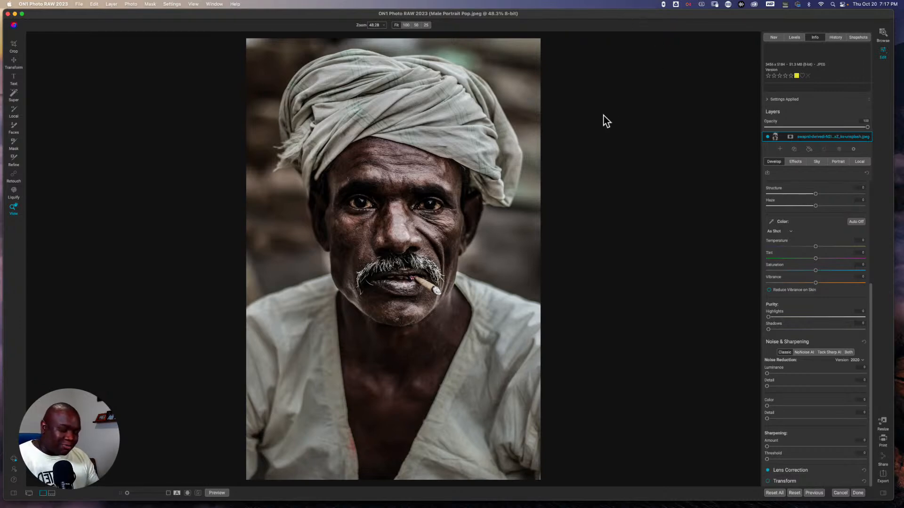
{"action": "key", "text": "w"}
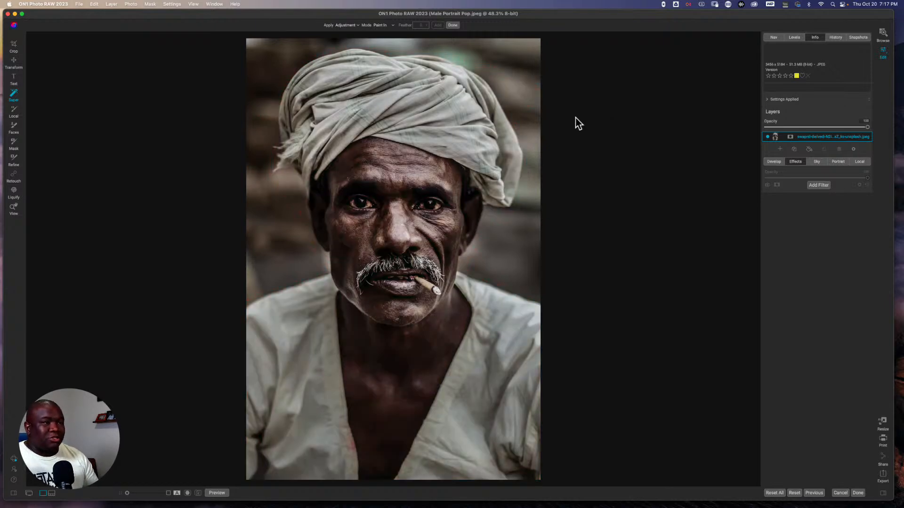
{"action": "left_click", "coordinate": [376, 179]}
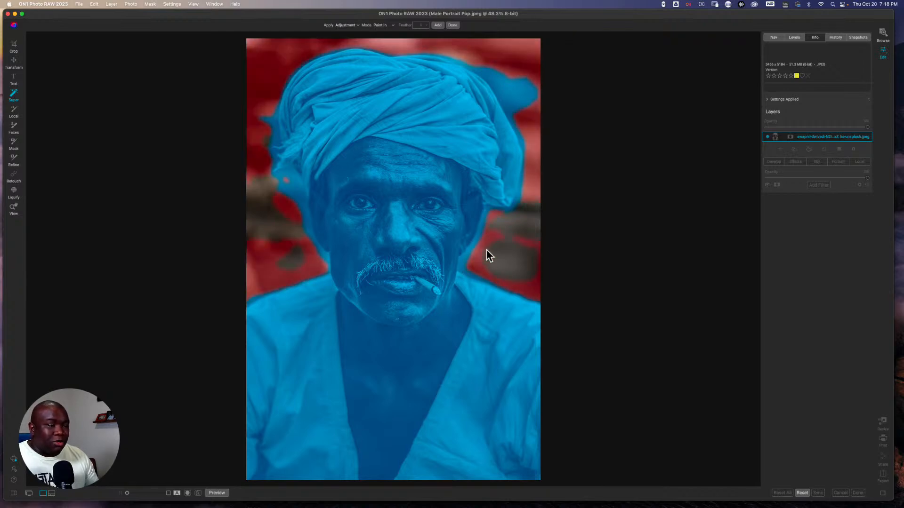
{"action": "left_click", "coordinate": [416, 247]}
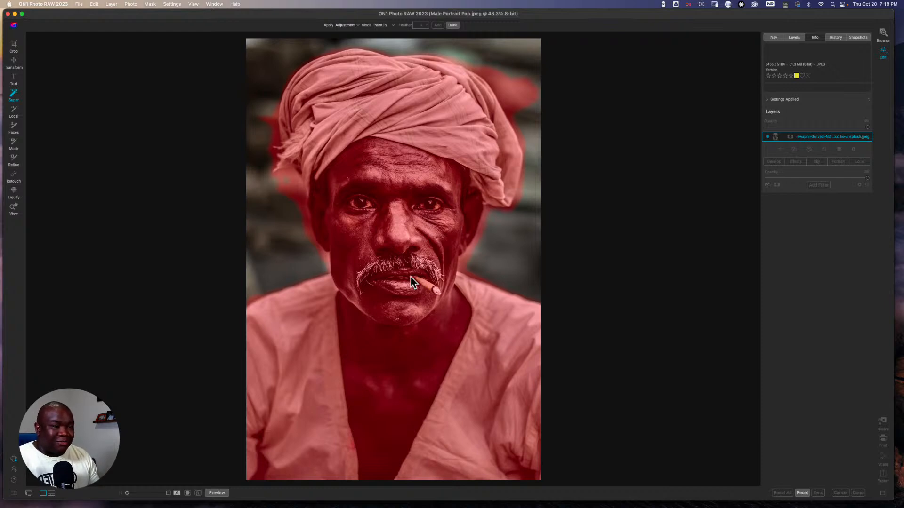
{"action": "left_click", "coordinate": [405, 220]}
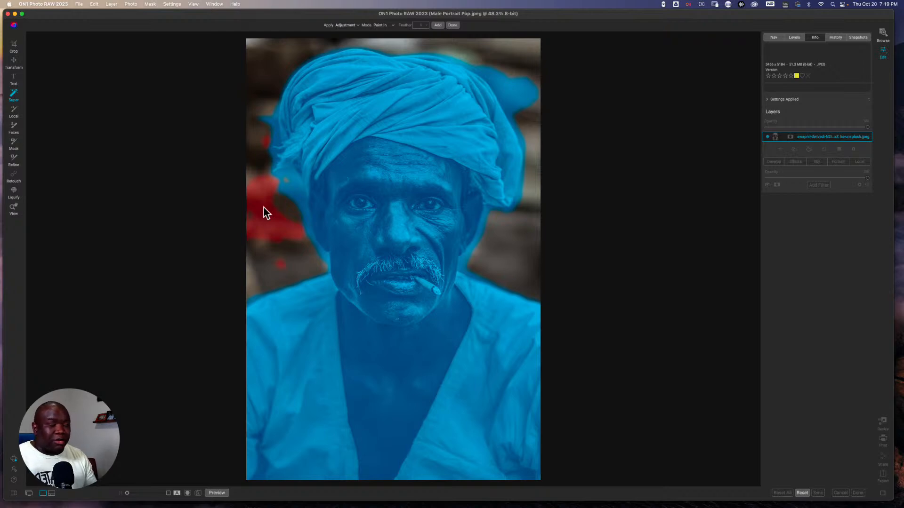
Switch the selection from the man to the blurred background, including the dark patches around his head.
{"action": "left_click", "coordinate": [264, 207]}
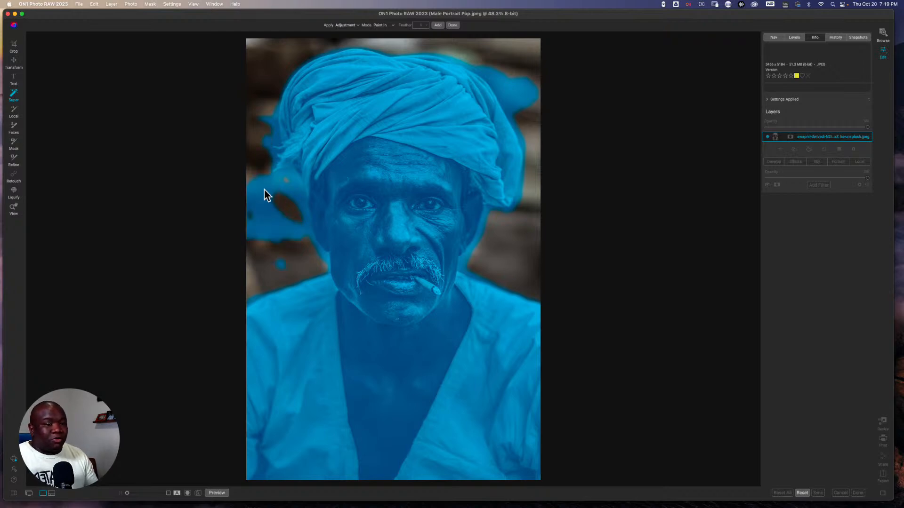
{"action": "left_click", "coordinate": [290, 212]}
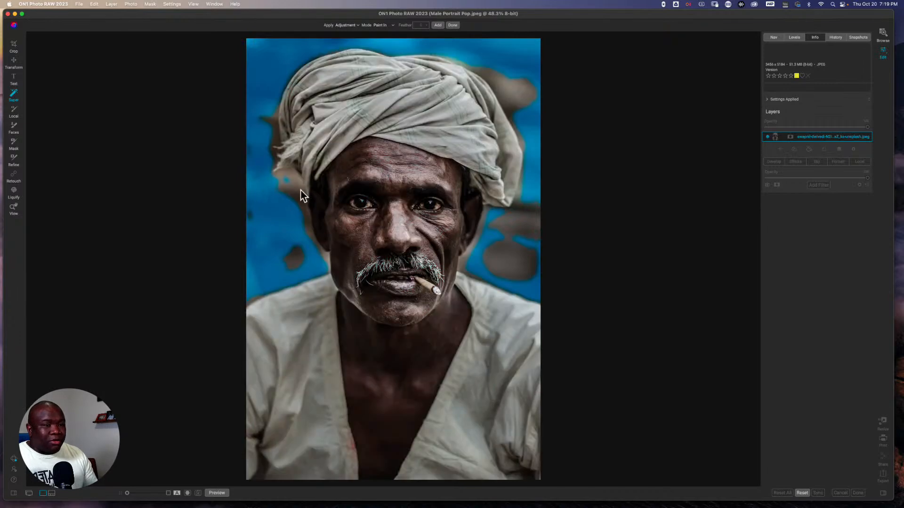
{"action": "left_click", "coordinate": [290, 264]}
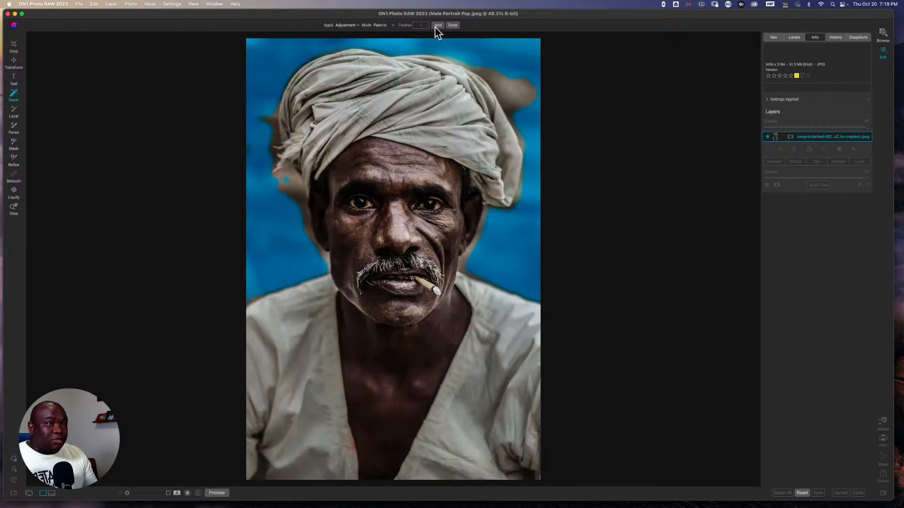
Apply the Contrast adjustment preset to the selected background, add it as a local adjustment and finish Super Select.
{"action": "left_click", "coordinate": [359, 26]}
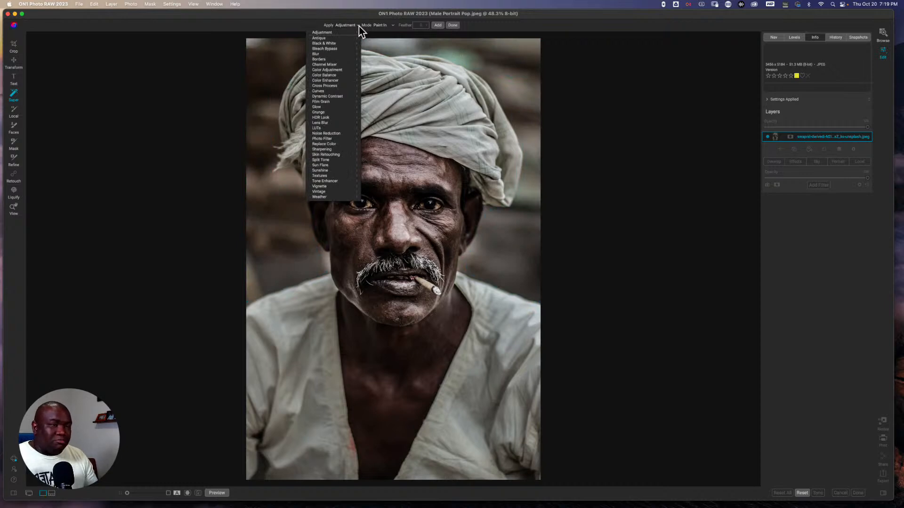
{"action": "mouse_move", "coordinate": [356, 32]}
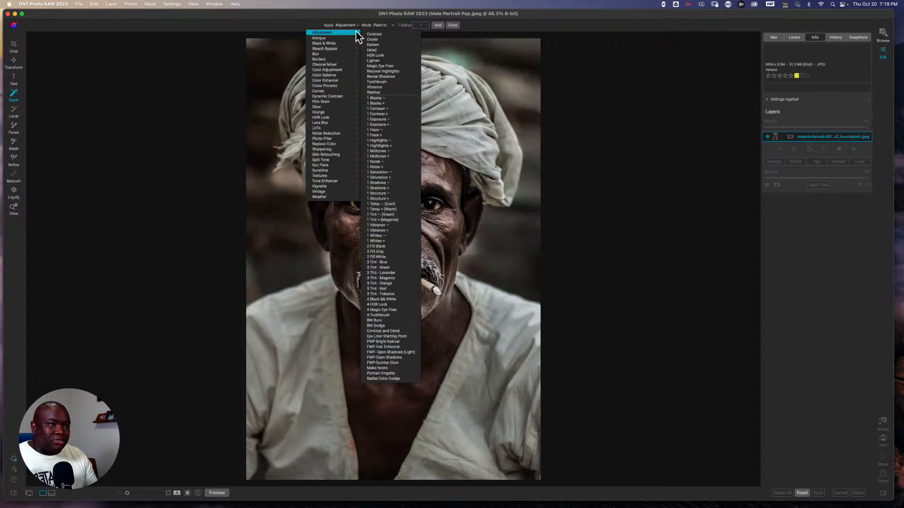
{"action": "left_click", "coordinate": [383, 35]}
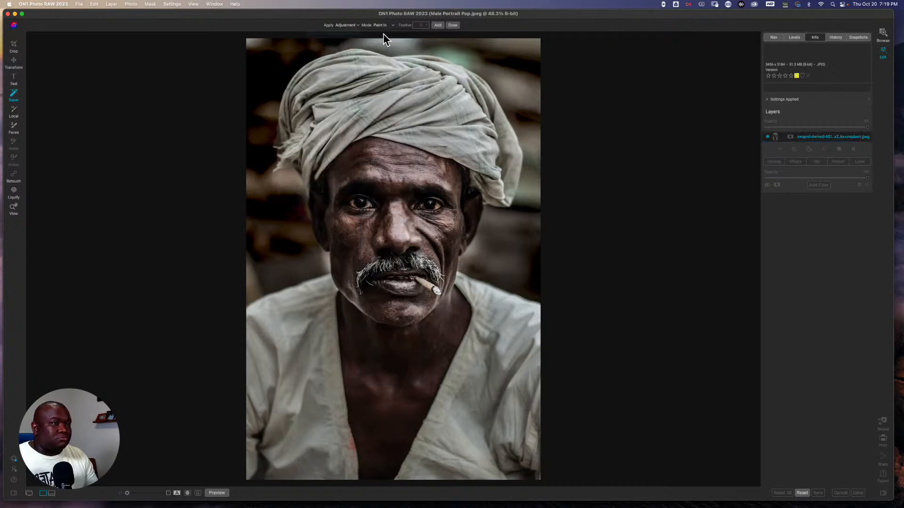
{"action": "left_click", "coordinate": [438, 25]}
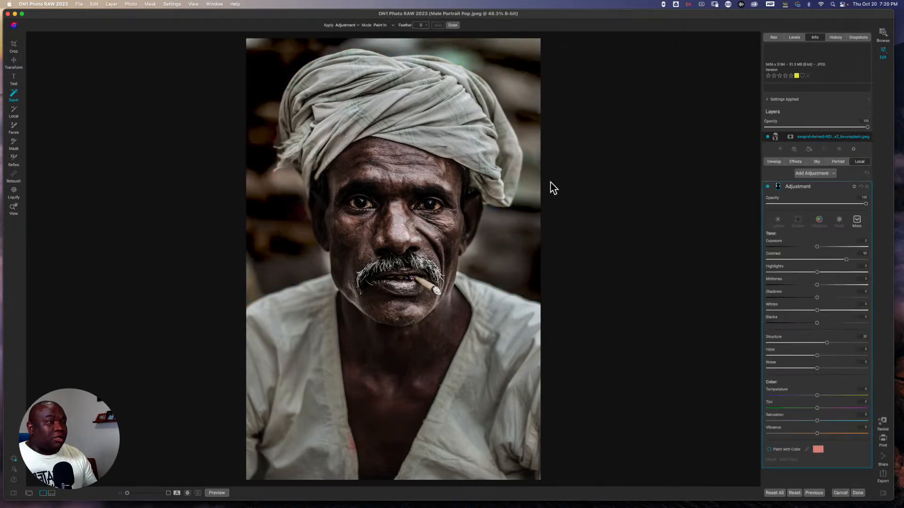
{"action": "left_click", "coordinate": [448, 24]}
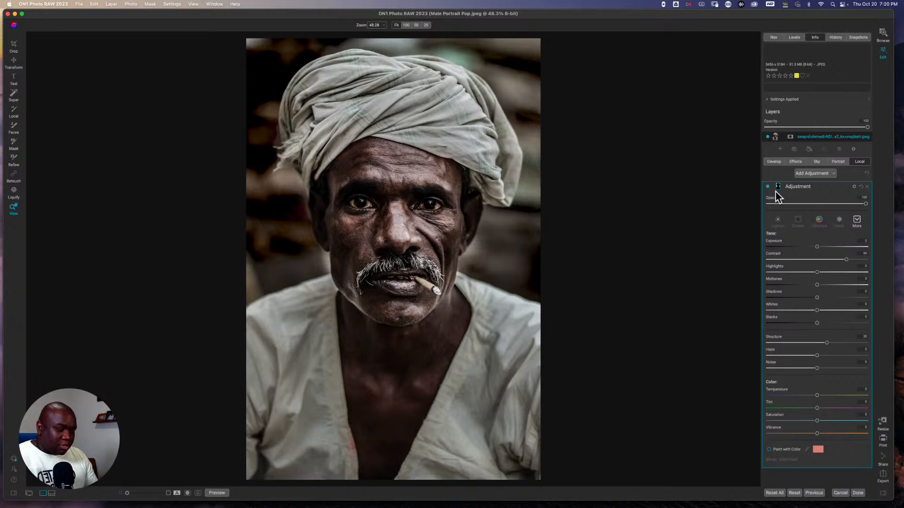
Inspect the background adjustment's black-and-white mask, return to the photo and lower the adjustment's exposure to about -1.6.
{"action": "key", "text": "o"}
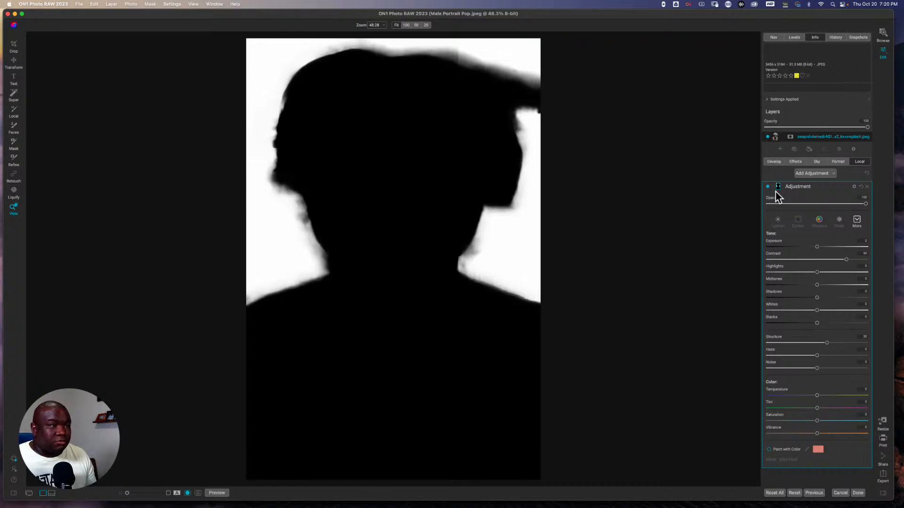
{"action": "key", "text": "o"}
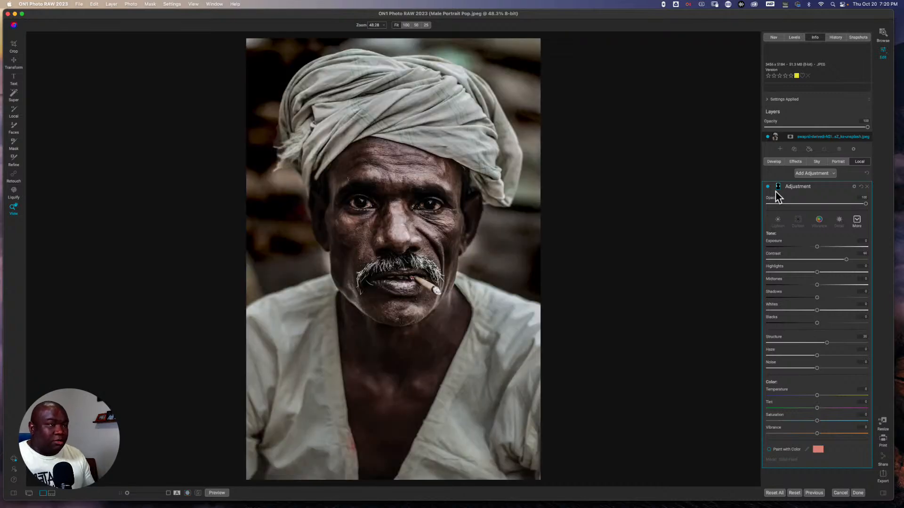
{"action": "left_click_drag", "start_coordinate": [816, 249], "coordinate": [802, 248]}
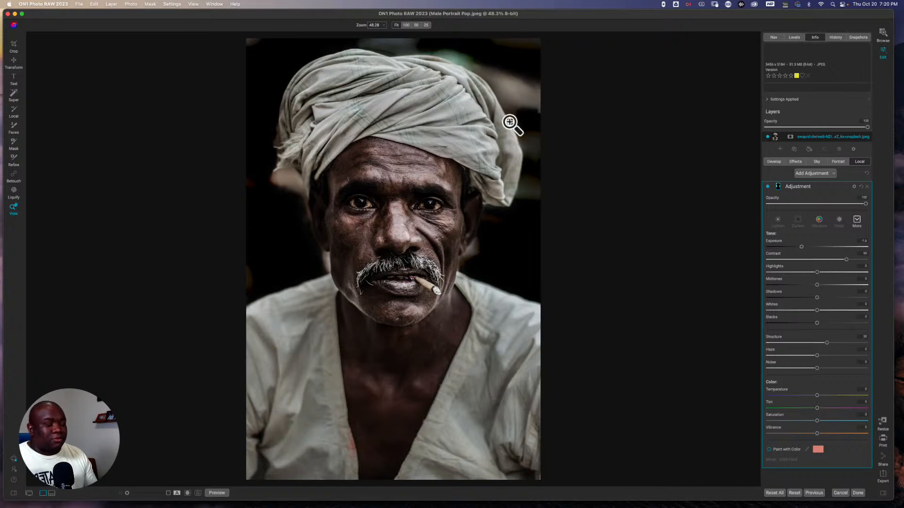
Activate the masking brush on the portrait, discard all of its edits and return to browsing.
{"action": "key", "text": "b"}
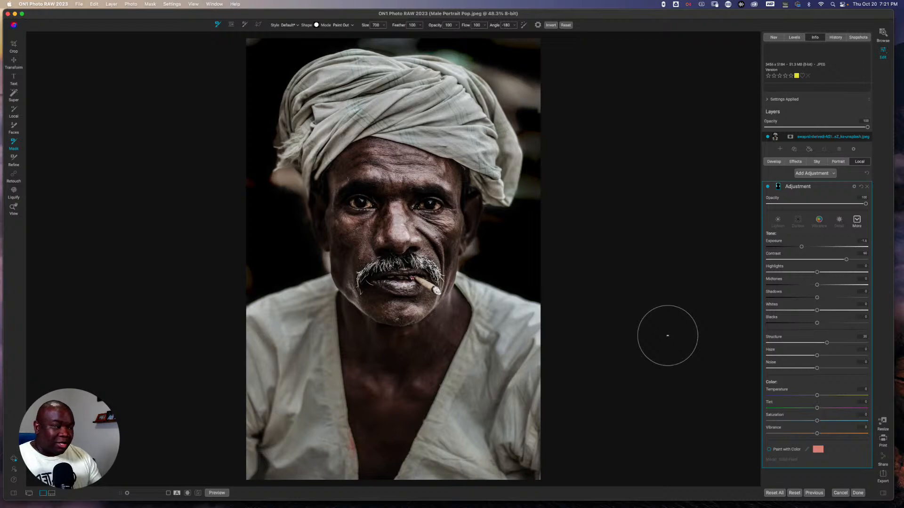
{"action": "left_click", "coordinate": [839, 493]}
{"action": "left_click", "coordinate": [501, 280]}
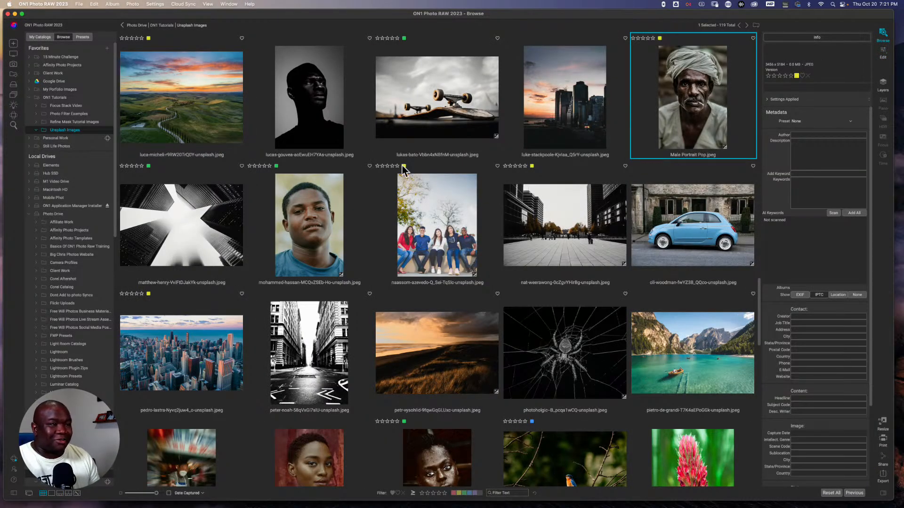
Find the photo of the skier jumping above snowy mountains in the Unsplash Images and open it for editing.
{"action": "scroll", "coordinate": [463, 146], "scroll_direction": "down", "scroll_amount": 15}
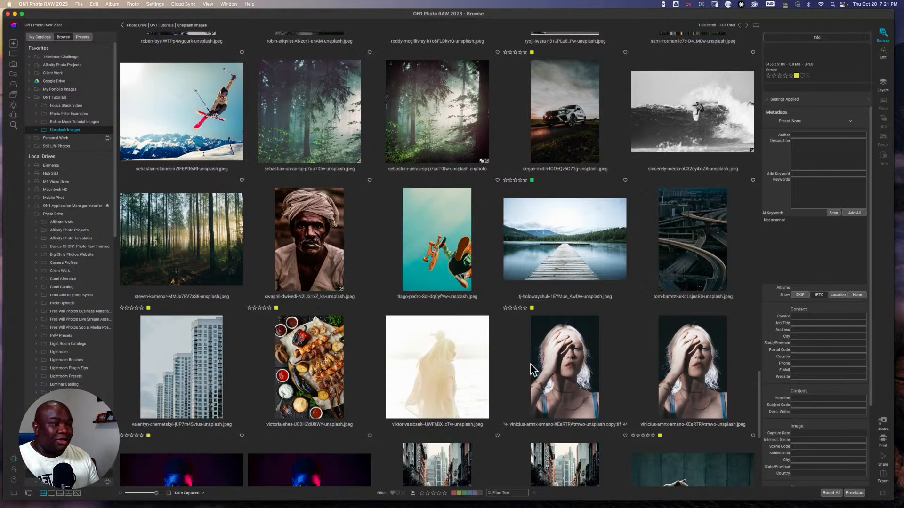
{"action": "left_click", "coordinate": [438, 266]}
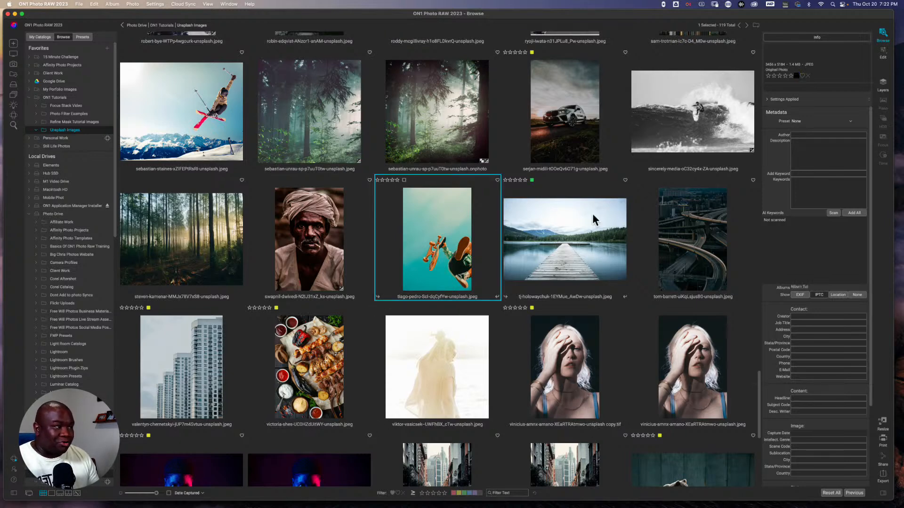
{"action": "left_click", "coordinate": [159, 109]}
{"action": "left_click", "coordinate": [885, 54]}
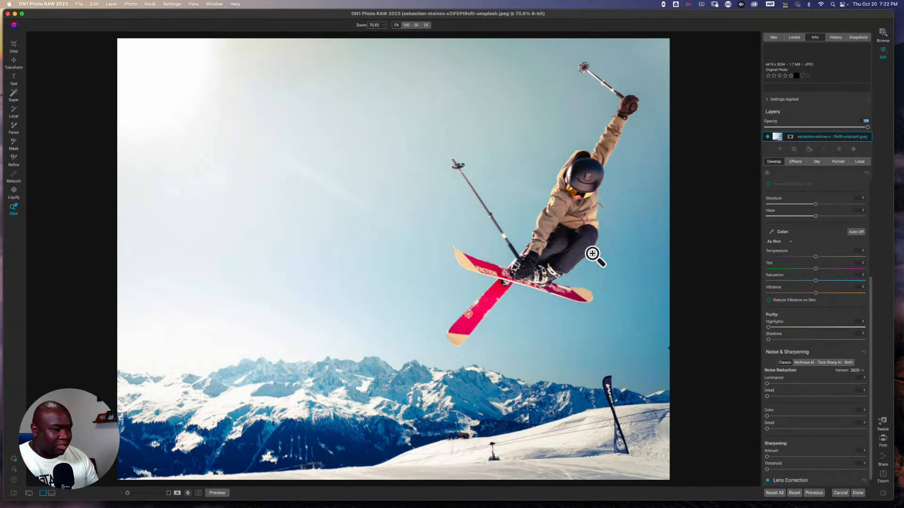
With Super Select, select the sky, the skier and the skis, and drop the sky from the selection.
{"action": "key", "text": "w"}
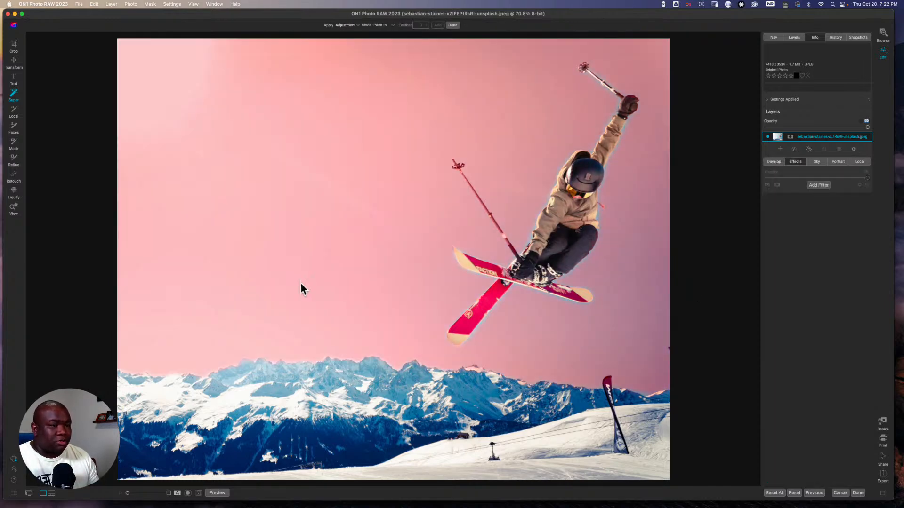
{"action": "left_click", "coordinate": [301, 284]}
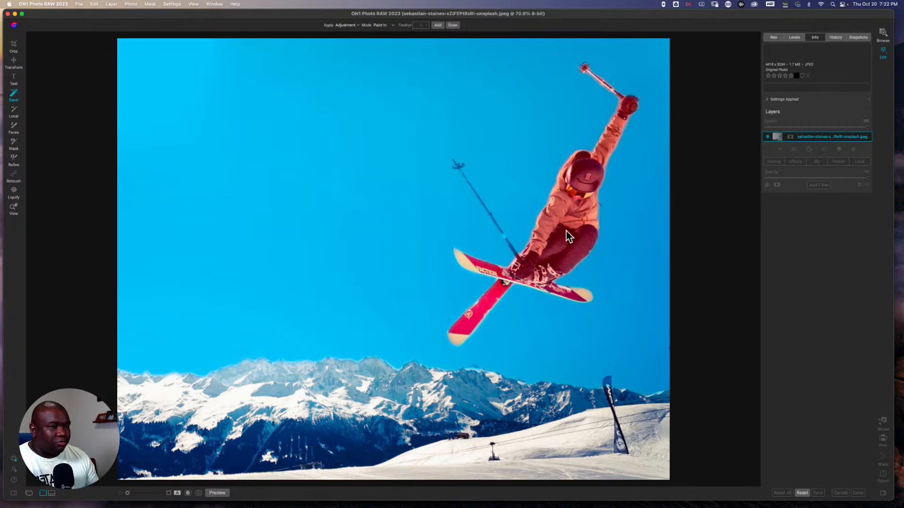
{"action": "left_click", "coordinate": [532, 284]}
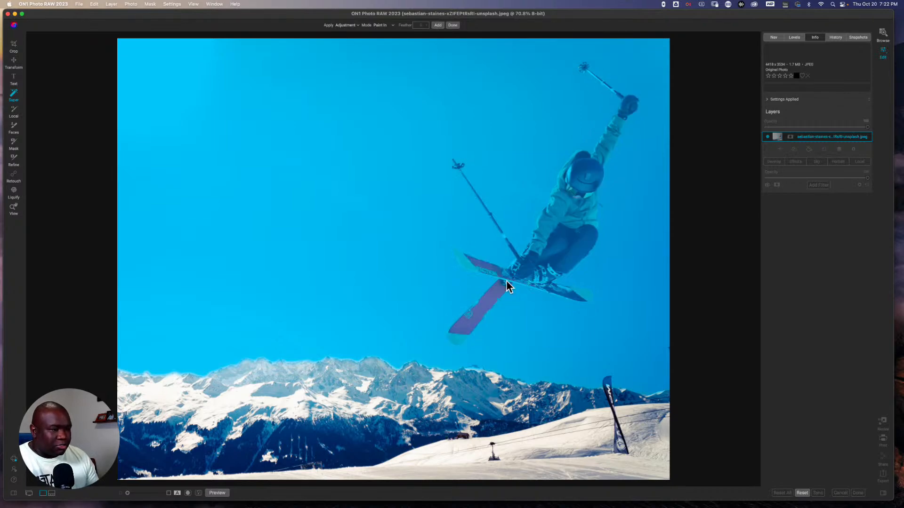
{"action": "left_click", "coordinate": [308, 272]}
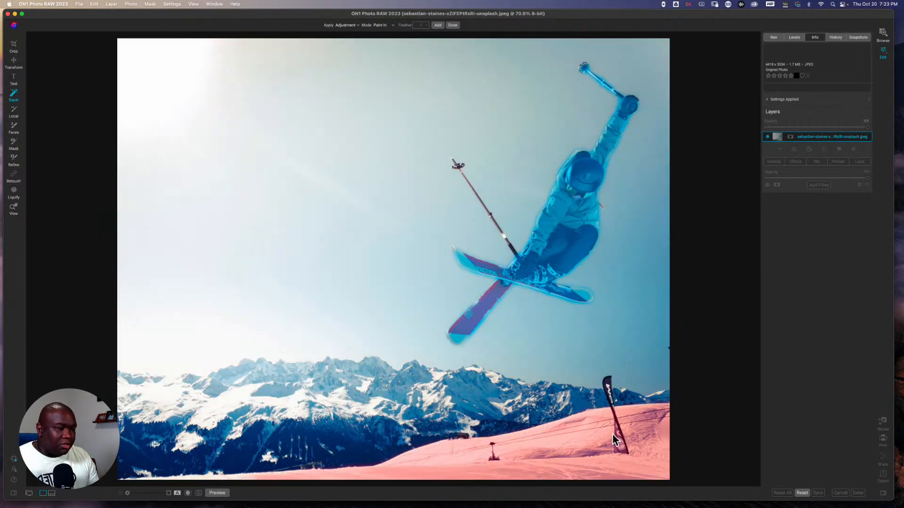
Add the snow slope, mountains and sky to the selection, and remove them so only the skier and skis remain.
{"action": "left_click", "coordinate": [586, 432]}
{"action": "left_click", "coordinate": [565, 393]}
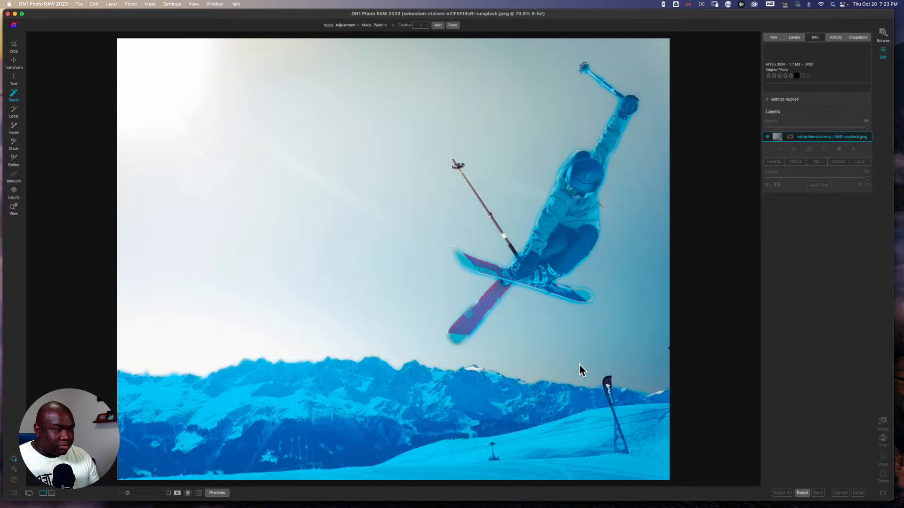
{"action": "left_click", "coordinate": [593, 352]}
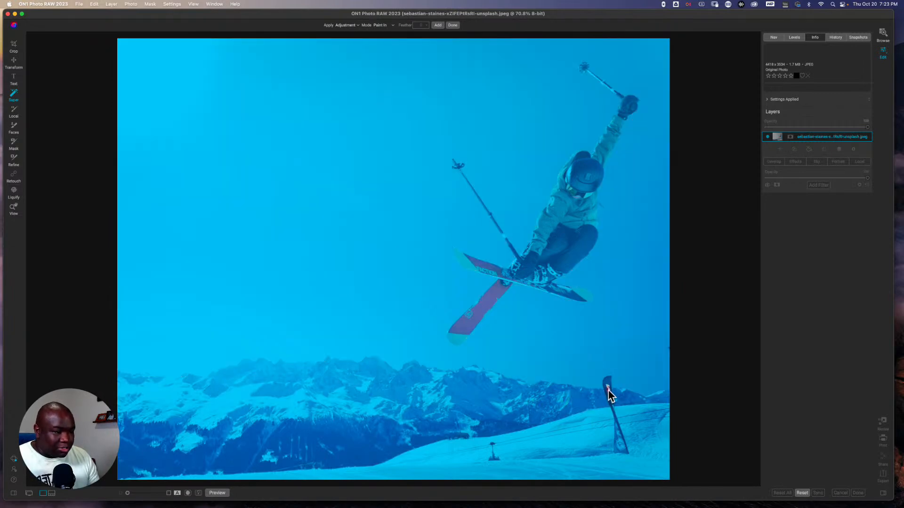
{"action": "left_click", "coordinate": [529, 402]}
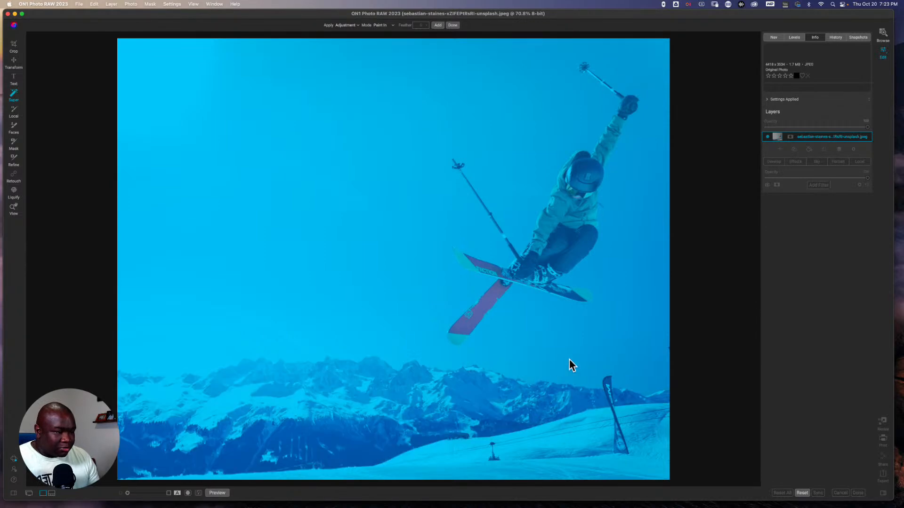
{"action": "left_click", "coordinate": [569, 361]}
{"action": "left_click", "coordinate": [540, 448]}
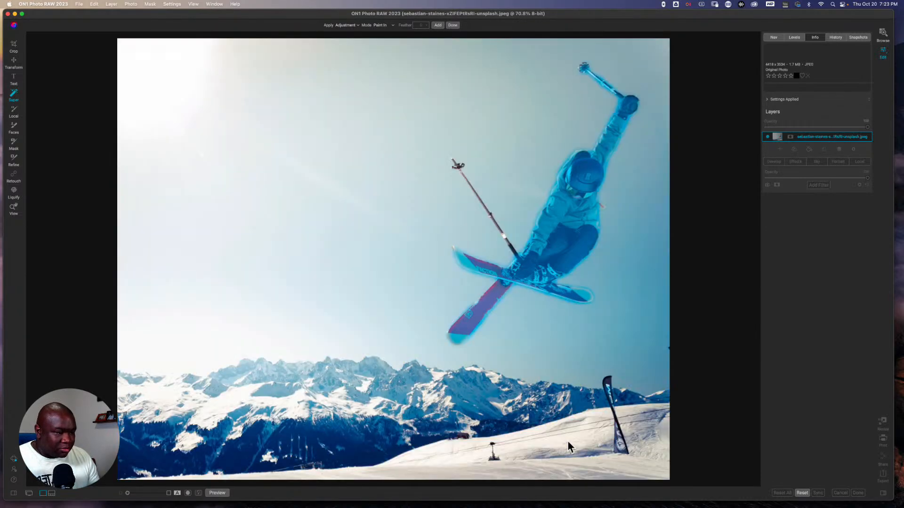
Try to select the dark banner on the snow slope by itself.
{"action": "left_click", "coordinate": [604, 399]}
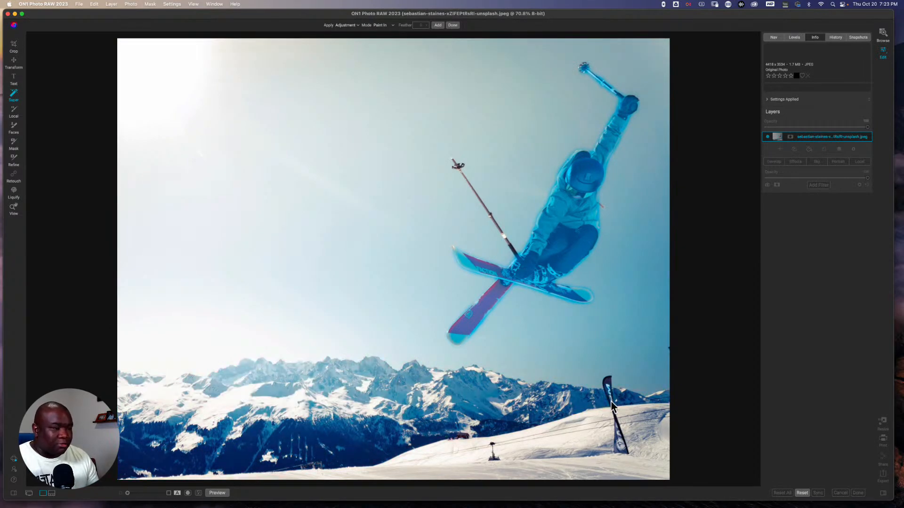
{"action": "left_click", "coordinate": [608, 395]}
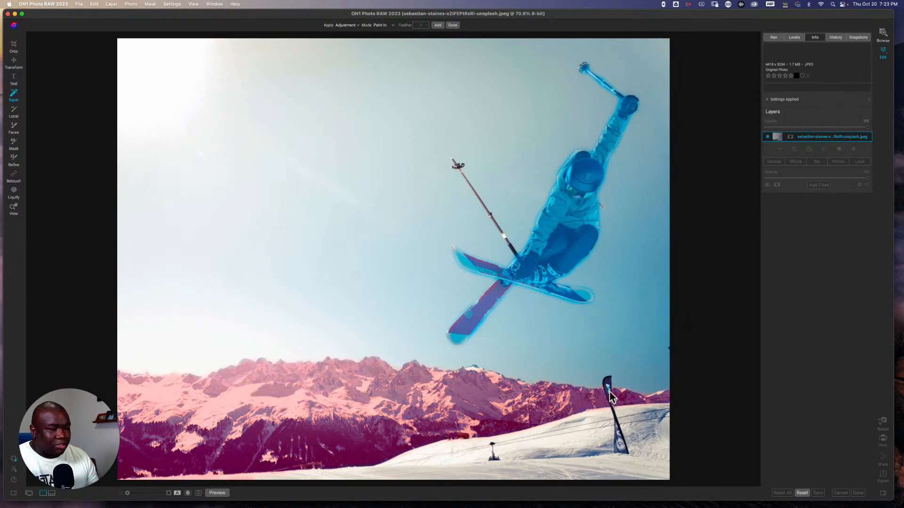
{"action": "left_click", "coordinate": [608, 397]}
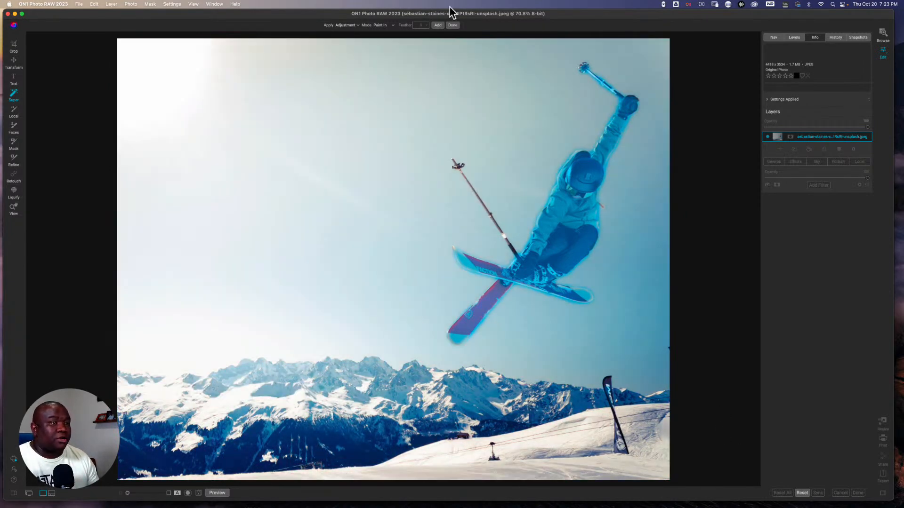
Leave Super Select without adding an adjustment, discard the skier photo's edits and return to browsing.
{"action": "left_click", "coordinate": [452, 26]}
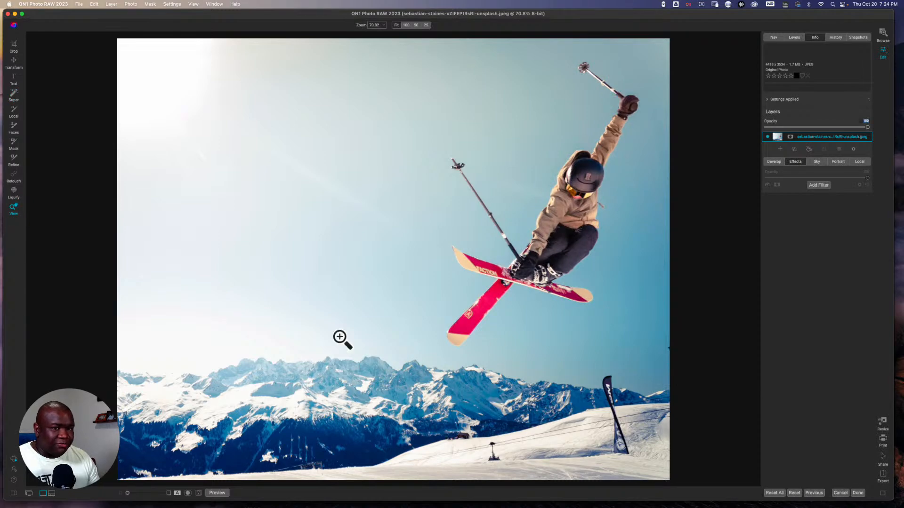
{"action": "left_click", "coordinate": [841, 494]}
{"action": "left_click", "coordinate": [492, 279]}
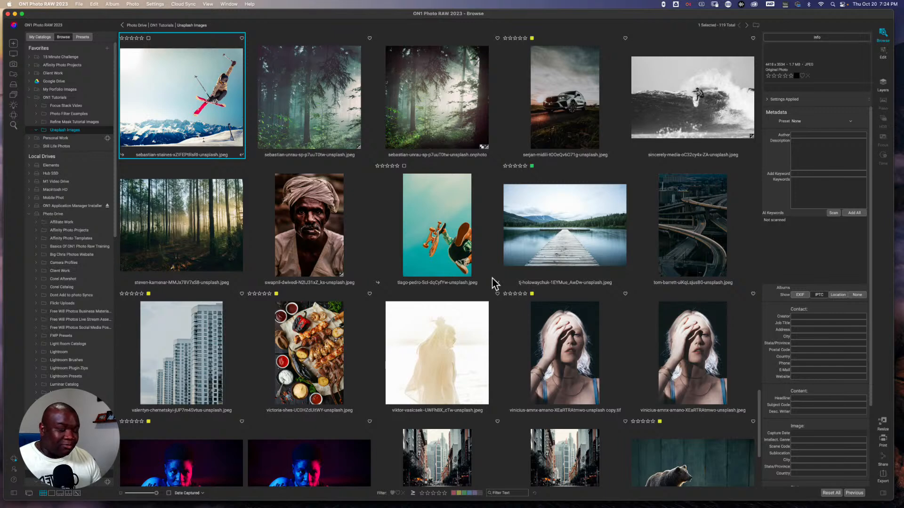
Open the close-up photo of the brass cartridge for editing and reset all of its settings.
{"action": "left_click", "coordinate": [565, 127]}
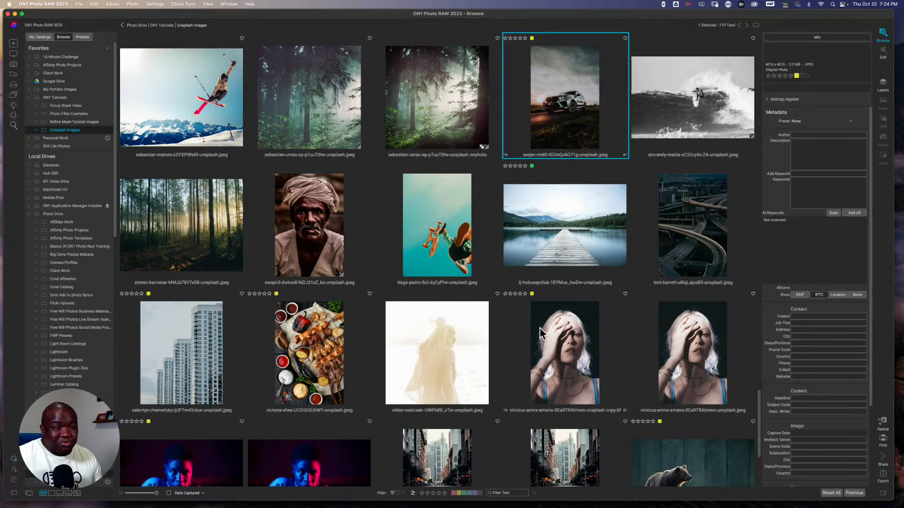
{"action": "scroll", "coordinate": [540, 328], "scroll_direction": "down", "scroll_amount": 3}
{"action": "scroll", "coordinate": [540, 333], "scroll_direction": "down", "scroll_amount": 3}
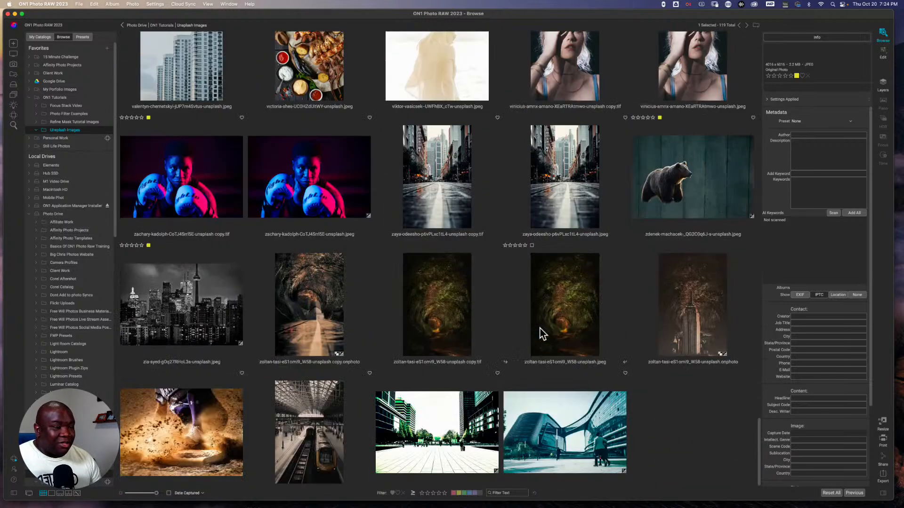
{"action": "scroll", "coordinate": [542, 333], "scroll_direction": "up", "scroll_amount": 2}
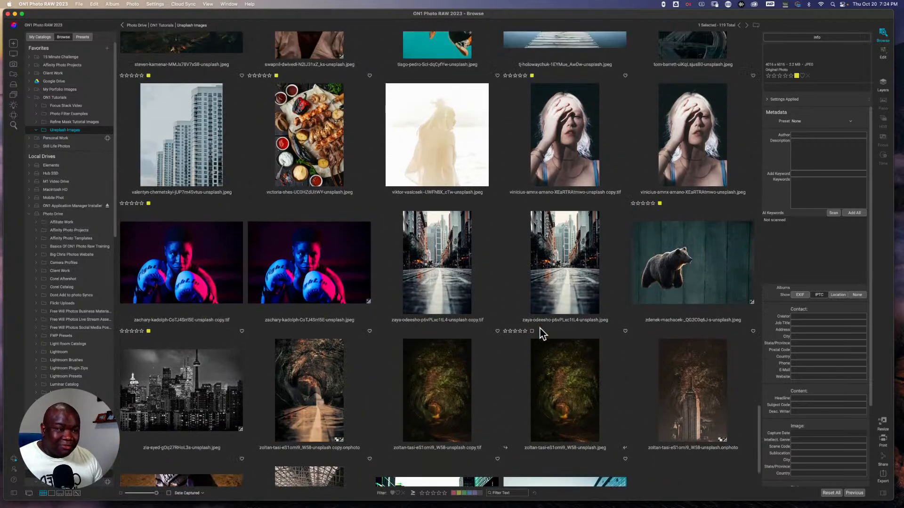
{"action": "scroll", "coordinate": [541, 333], "scroll_direction": "up", "scroll_amount": 2}
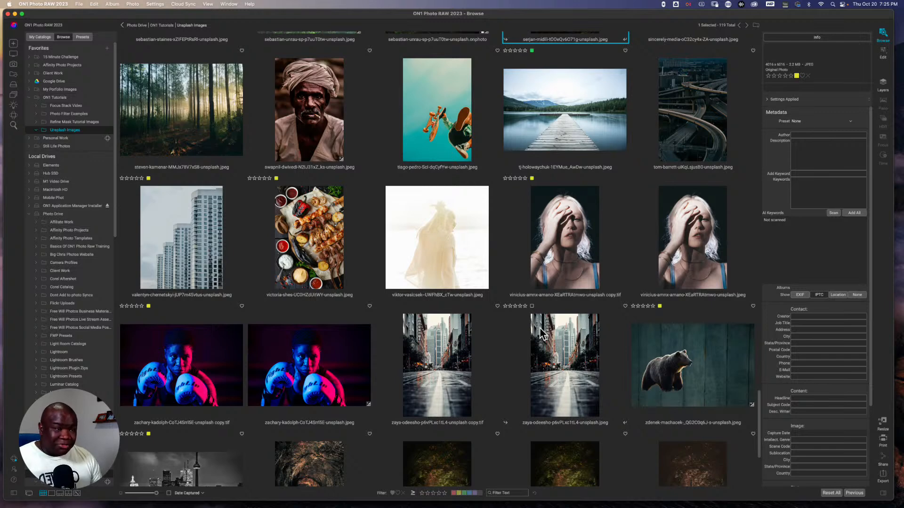
{"action": "scroll", "coordinate": [554, 292], "scroll_direction": "up", "scroll_amount": 5}
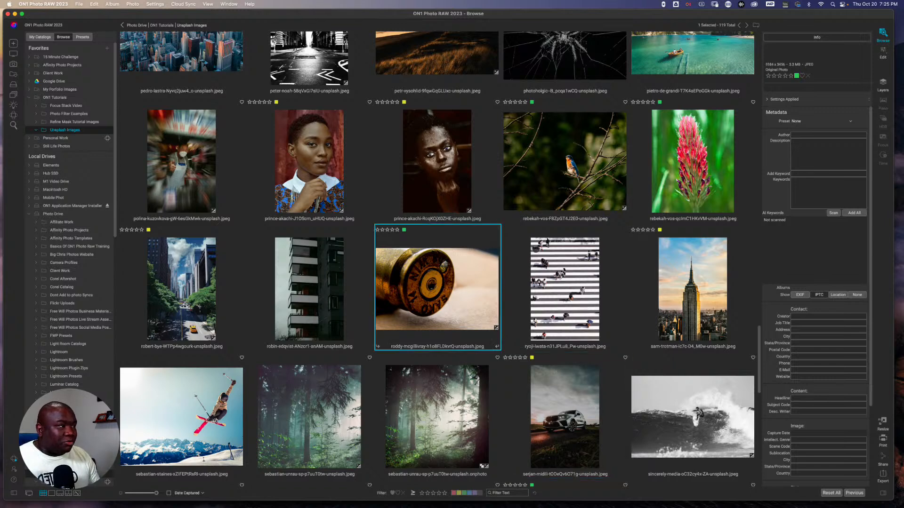
{"action": "left_click", "coordinate": [878, 54]}
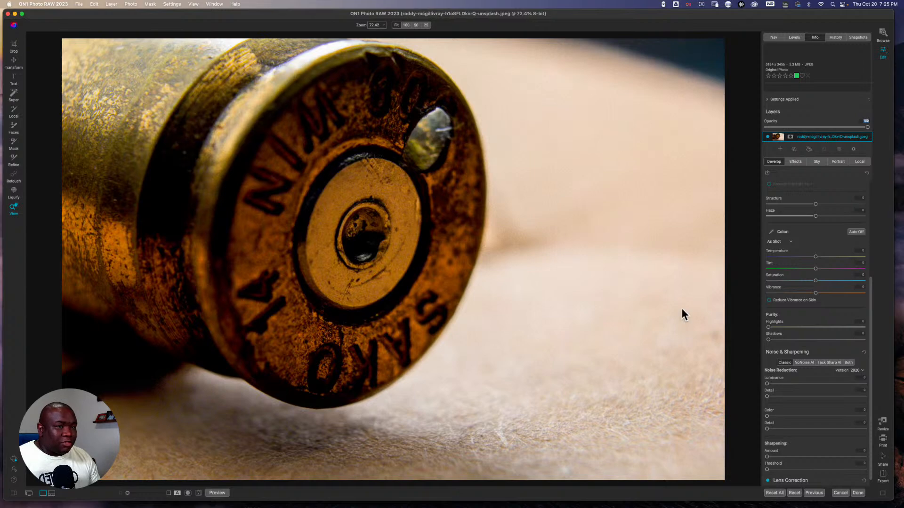
{"action": "left_click", "coordinate": [774, 492]}
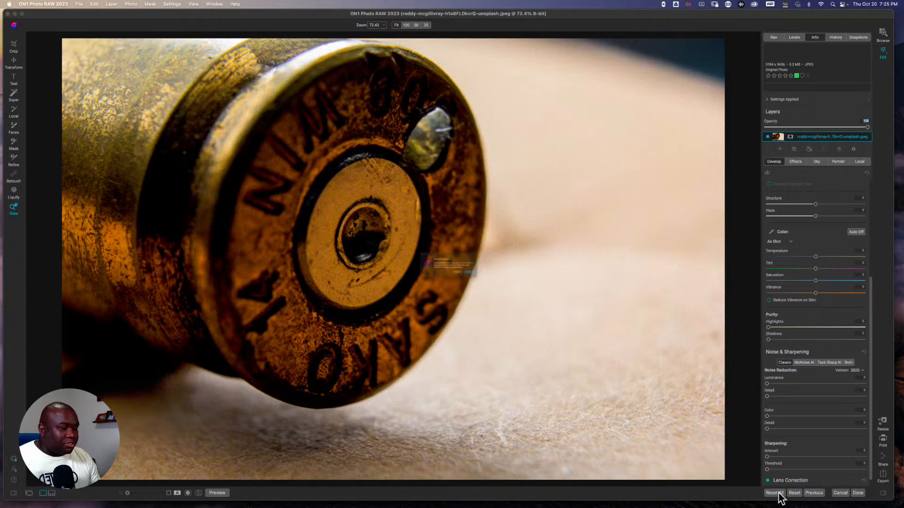
{"action": "left_click", "coordinate": [501, 283]}
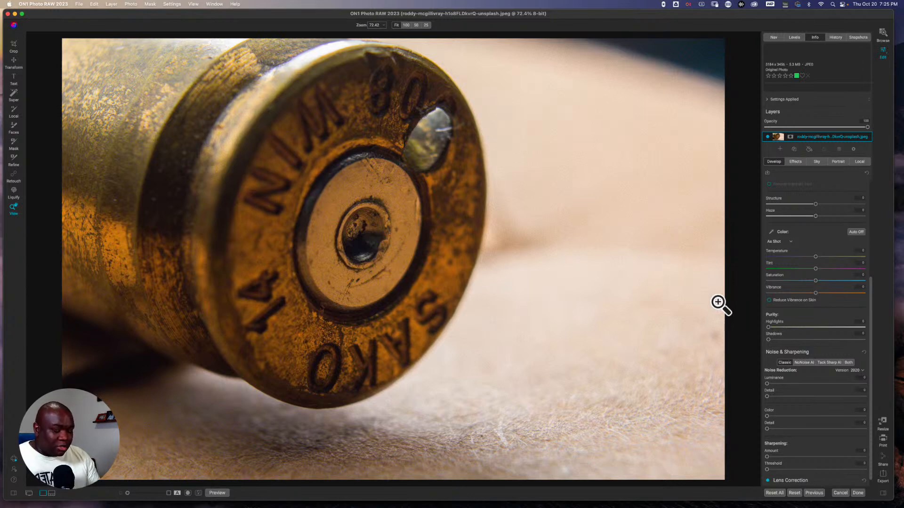
Preview Super Select regions on the cartridge photo, and mask the cartridge region with the layer's AI masking tool.
{"action": "key", "text": "w"}
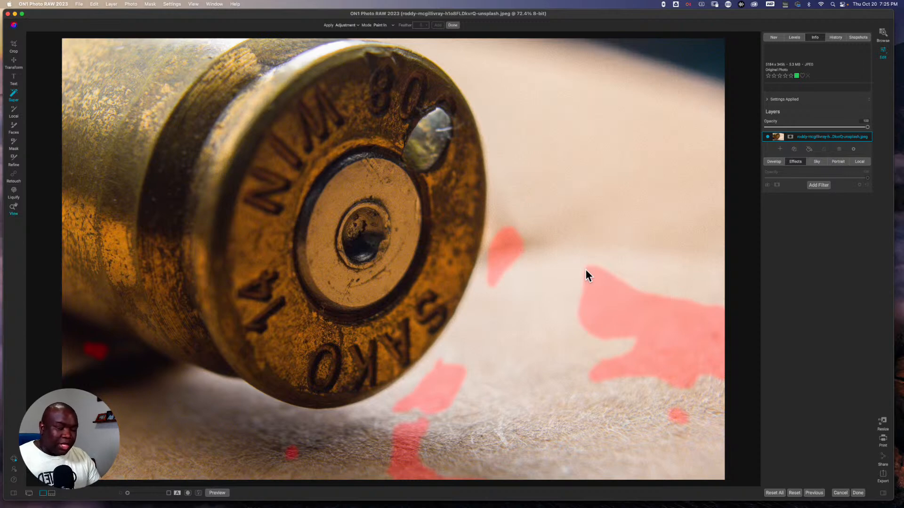
{"action": "key", "text": "z"}
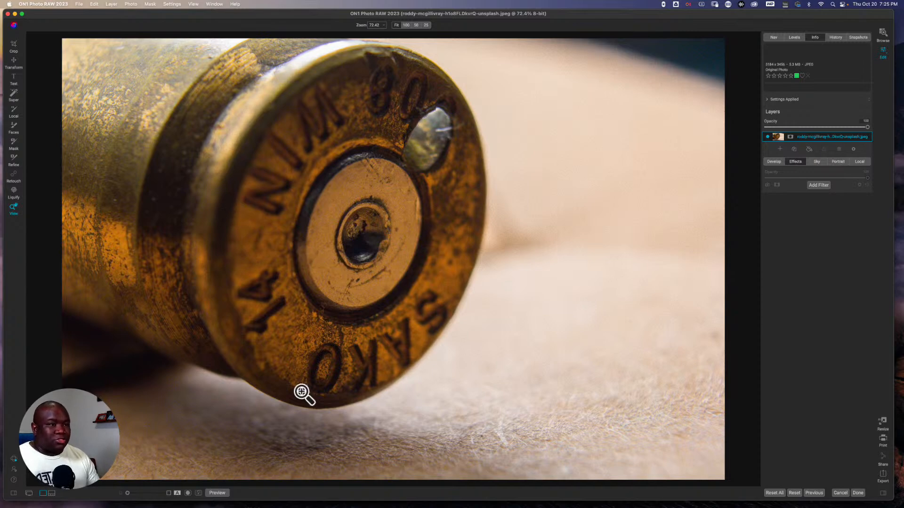
{"action": "key", "text": "b"}
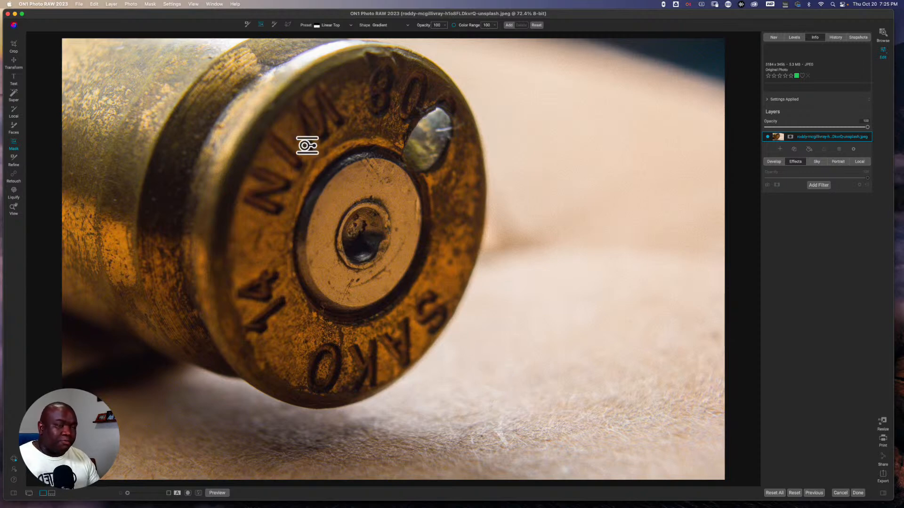
{"action": "left_click", "coordinate": [273, 25]}
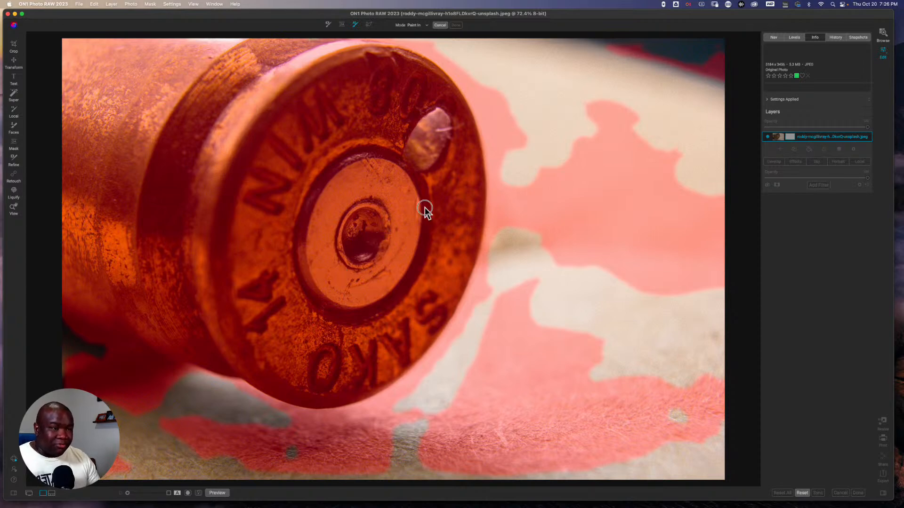
{"action": "left_click", "coordinate": [365, 190]}
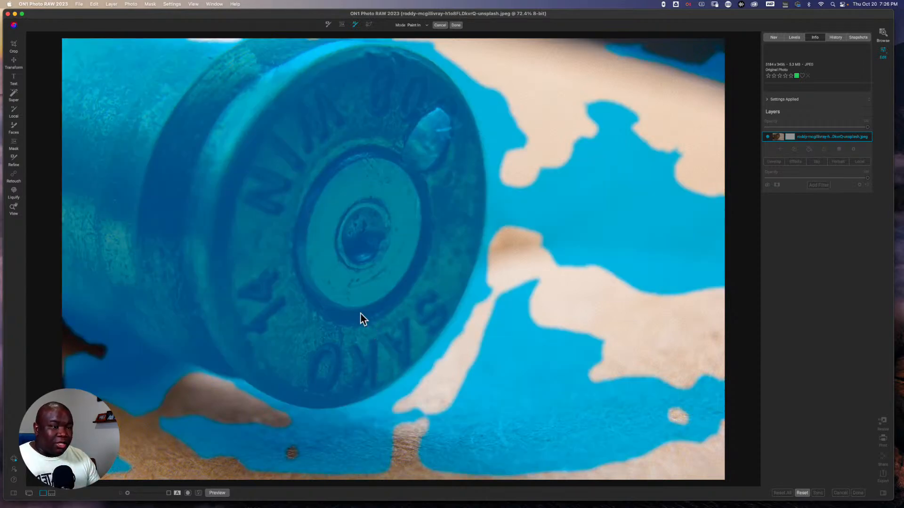
{"action": "key", "text": "super+z"}
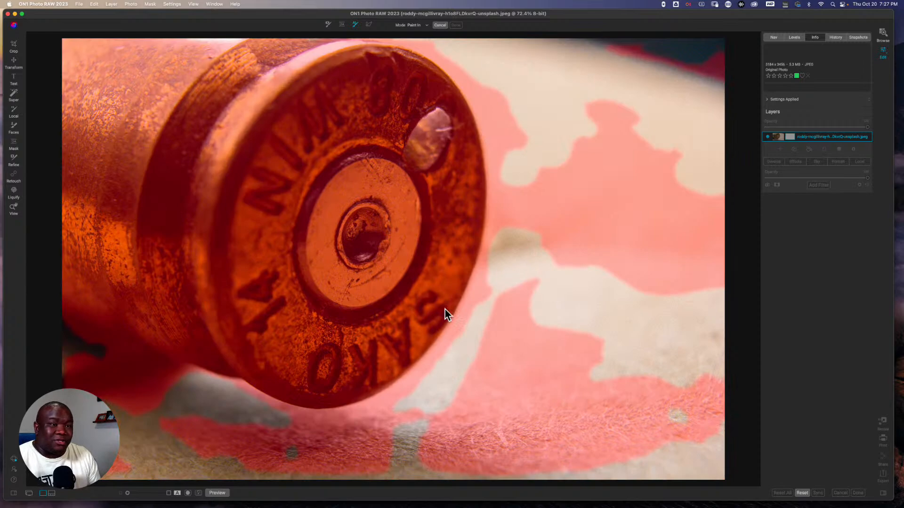
{"action": "left_click", "coordinate": [326, 227]}
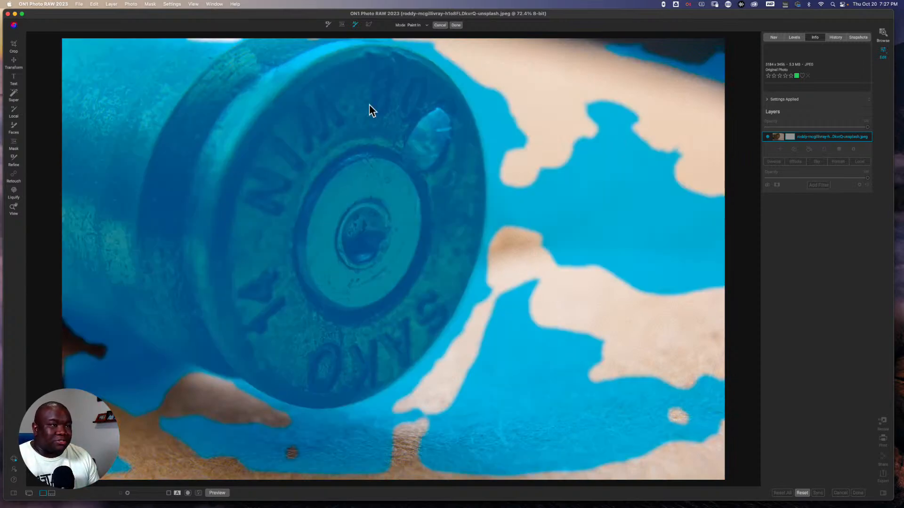
{"action": "left_click", "coordinate": [458, 26]}
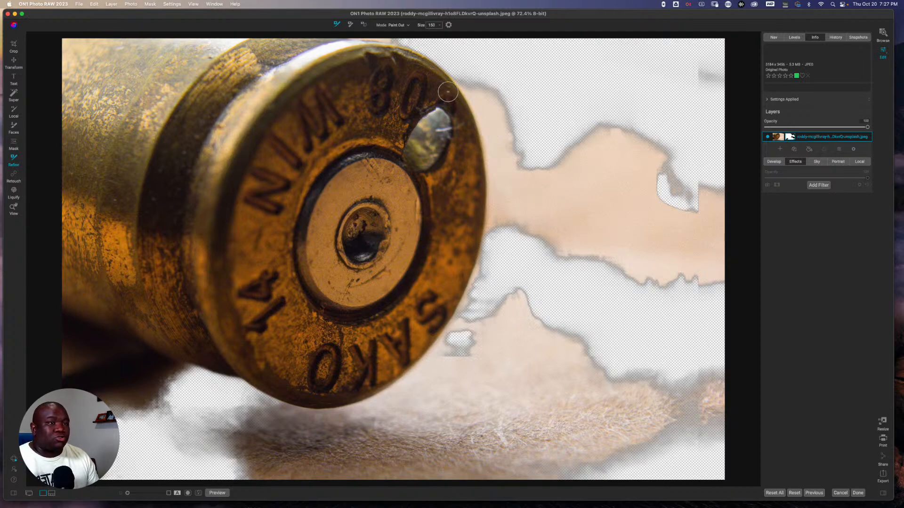
Paint out leftover background beside the cartridge with the masking brush, and discard the photo's edits.
{"action": "key", "text": "b"}
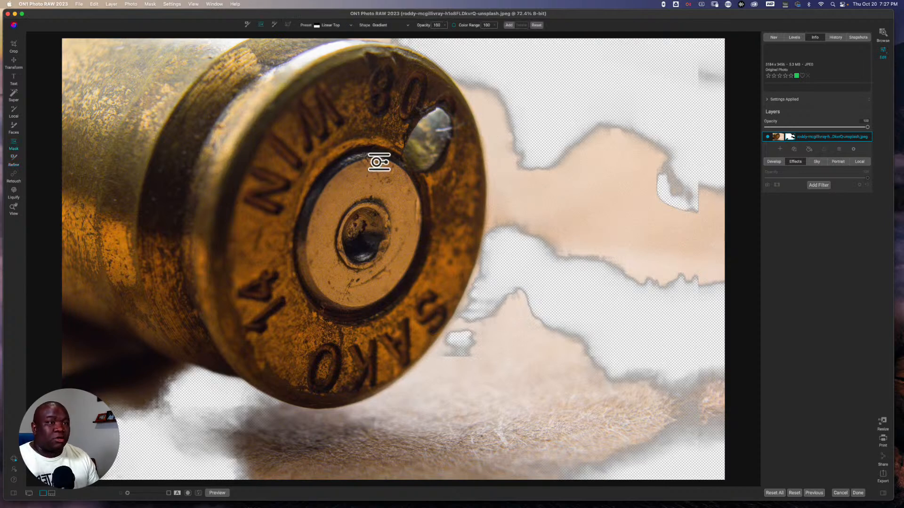
{"action": "key", "text": "b"}
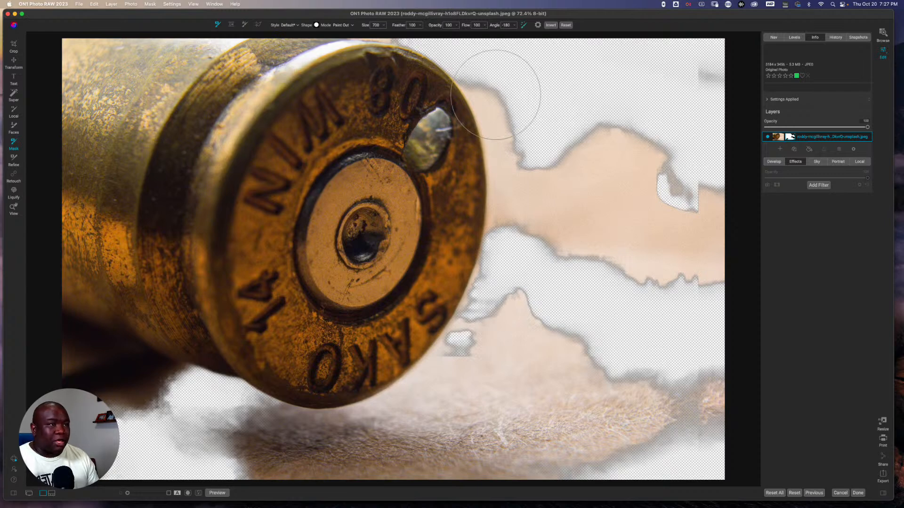
{"action": "mouse_move", "coordinate": [491, 86]}
{"action": "left_mouse_down"}
{"action": "mouse_move", "coordinate": [516, 172]}
{"action": "mouse_move", "coordinate": [512, 255]}
{"action": "mouse_move", "coordinate": [504, 69]}
{"action": "mouse_move", "coordinate": [491, 57]}
{"action": "mouse_move", "coordinate": [528, 208]}
{"action": "mouse_move", "coordinate": [519, 291]}
{"action": "mouse_move", "coordinate": [471, 372]}
{"action": "mouse_move", "coordinate": [477, 311]}
{"action": "mouse_move", "coordinate": [531, 178]}
{"action": "mouse_move", "coordinate": [478, 342]}
{"action": "mouse_move", "coordinate": [439, 387]}
{"action": "mouse_move", "coordinate": [290, 440]}
{"action": "mouse_move", "coordinate": [192, 389]}
{"action": "mouse_move", "coordinate": [308, 428]}
{"action": "mouse_move", "coordinate": [399, 436]}
{"action": "mouse_move", "coordinate": [493, 345]}
{"action": "left_mouse_up"}
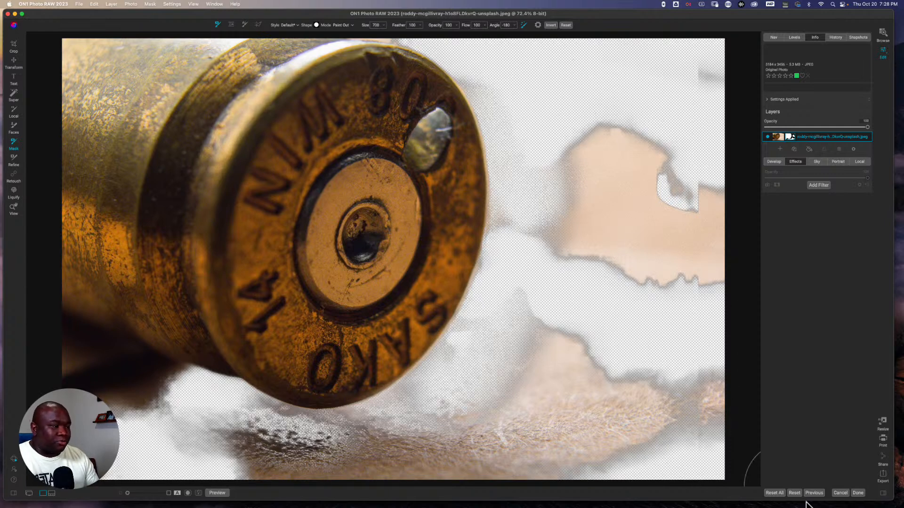
{"action": "left_click", "coordinate": [840, 493]}
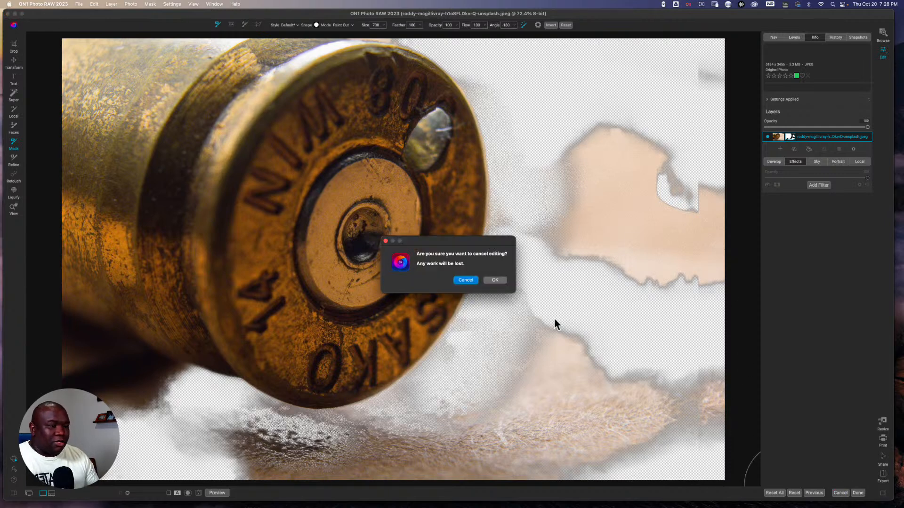
{"action": "left_click", "coordinate": [497, 280]}
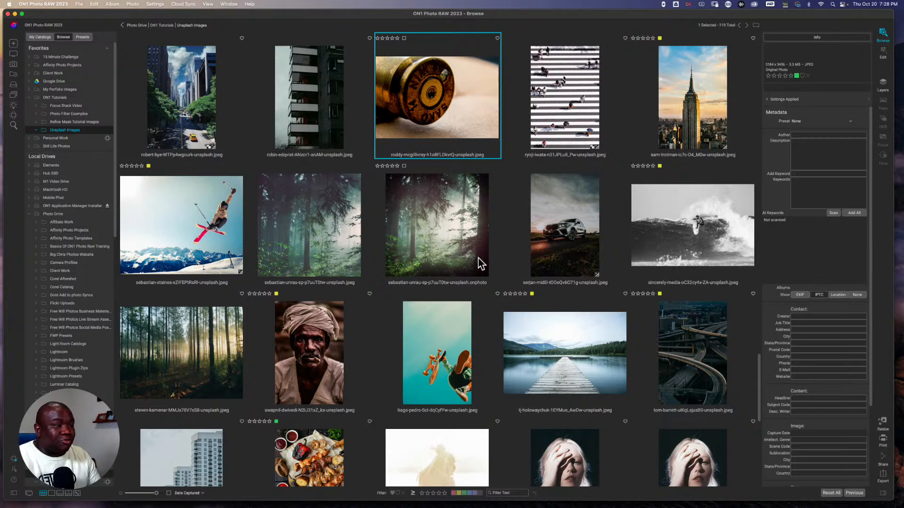
Find the close-up portrait of the man in the blue T-shirt and open it for editing.
{"action": "scroll", "coordinate": [476, 257], "scroll_direction": "up", "scroll_amount": 2}
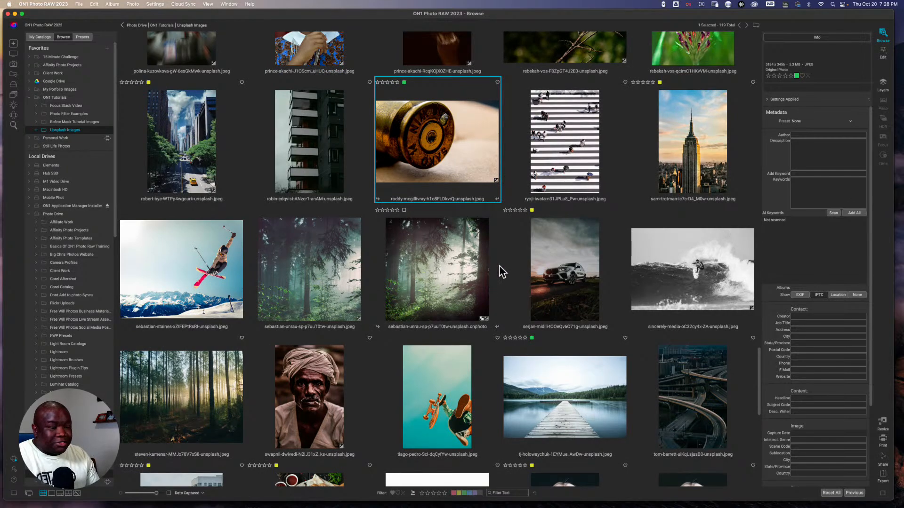
{"action": "scroll", "coordinate": [323, 362], "scroll_direction": "up", "scroll_amount": 15}
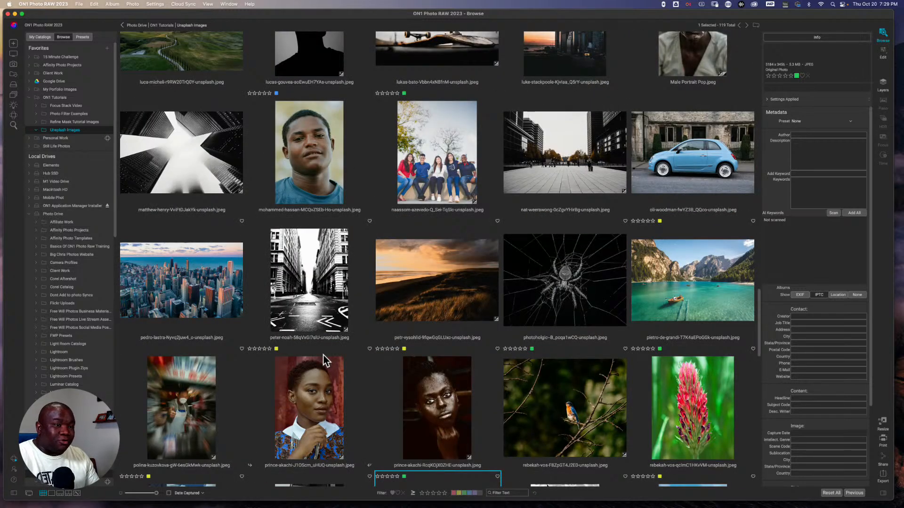
{"action": "left_click", "coordinate": [318, 168]}
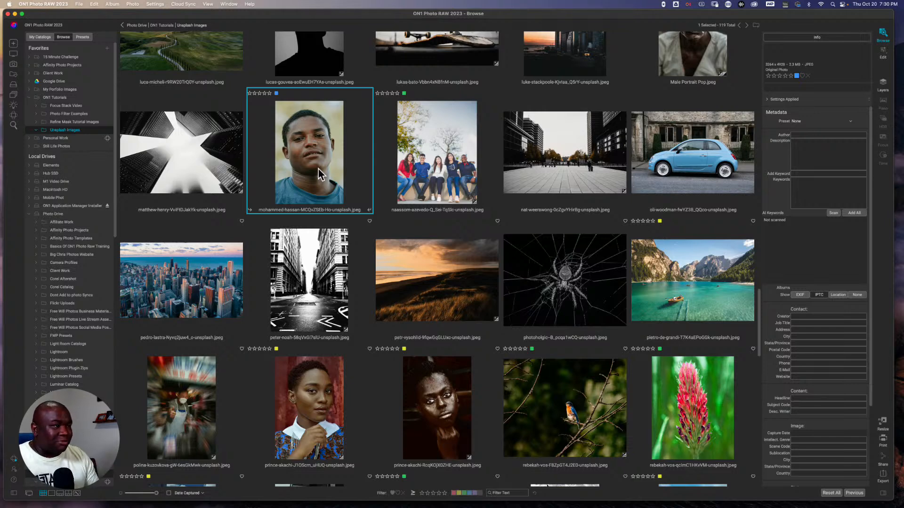
{"action": "left_click", "coordinate": [883, 51]}
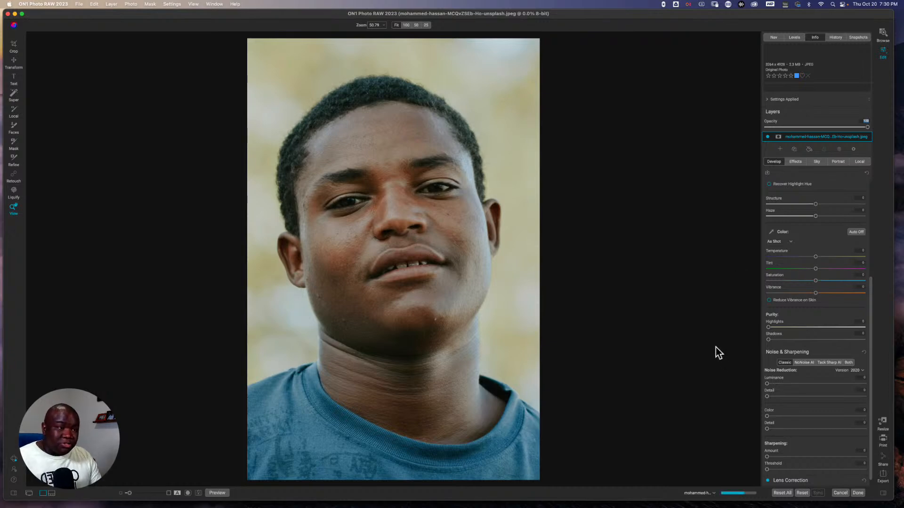
Preview NoNoise AI noise reduction on the portrait without applying it, and discard the photo's edits.
{"action": "left_click", "coordinate": [798, 364]}
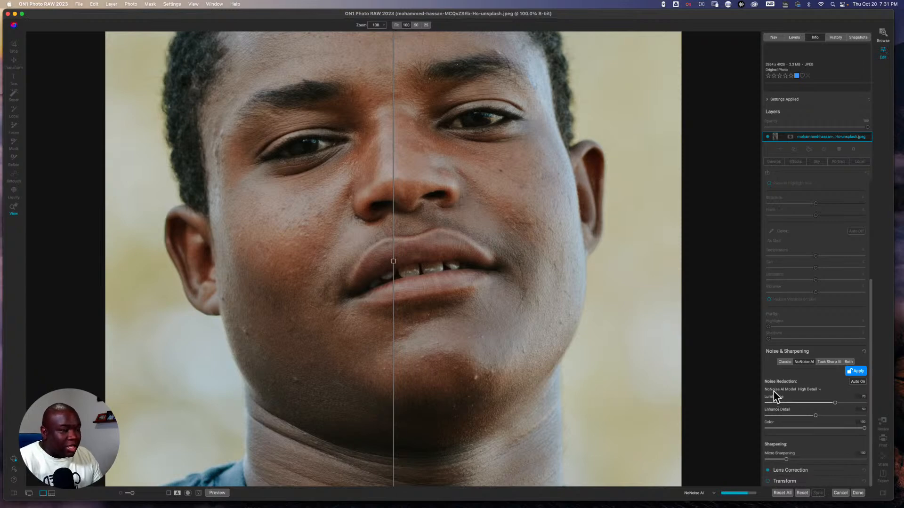
{"action": "left_click", "coordinate": [804, 390]}
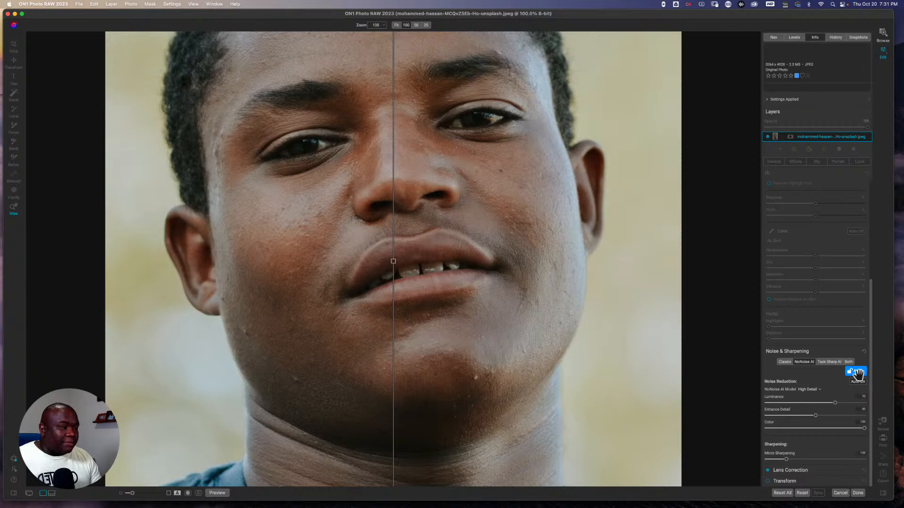
{"action": "left_click", "coordinate": [792, 362]}
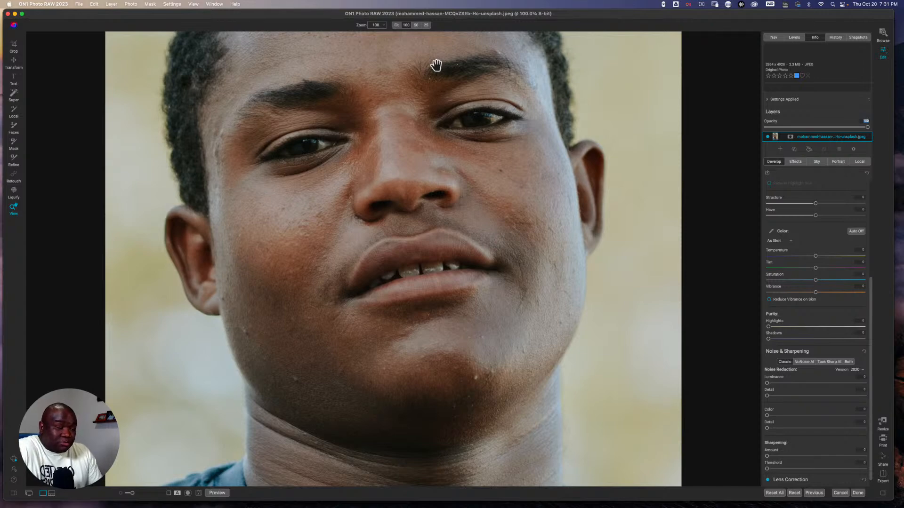
{"action": "left_click", "coordinate": [358, 181]}
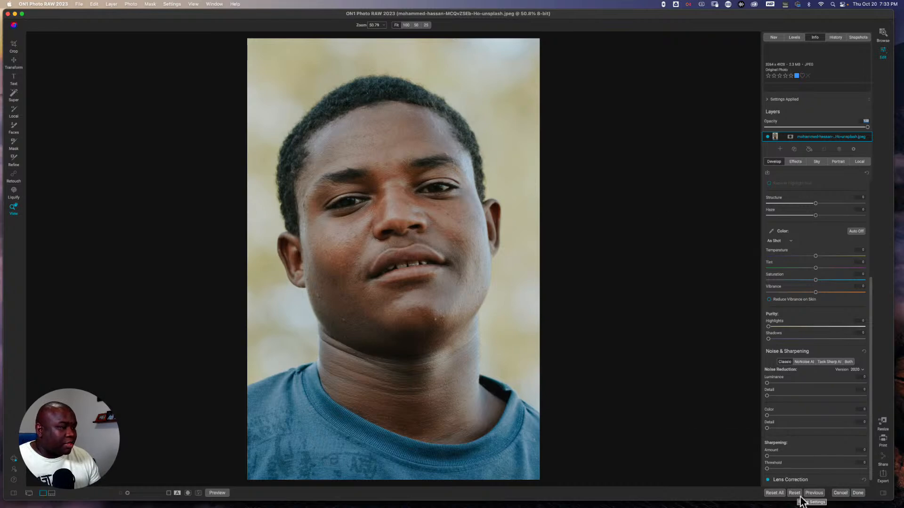
{"action": "left_click", "coordinate": [833, 493]}
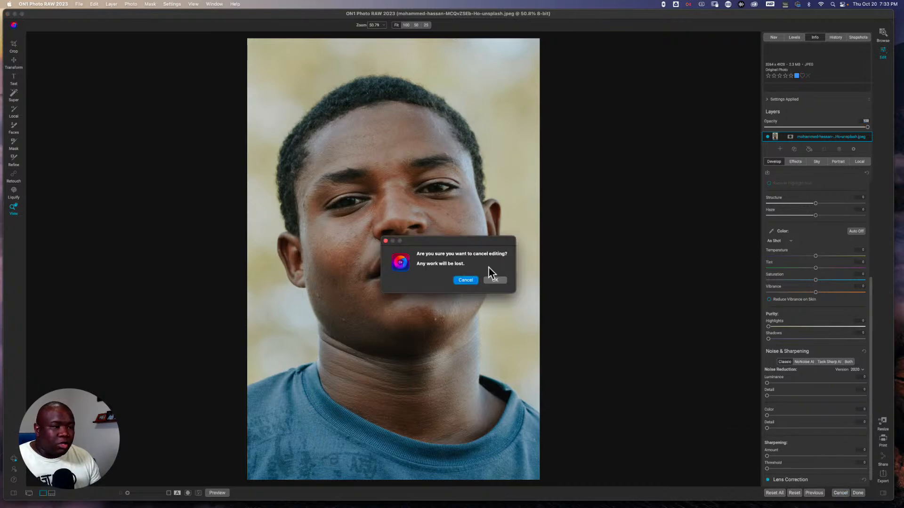
{"action": "left_click", "coordinate": [493, 281]}
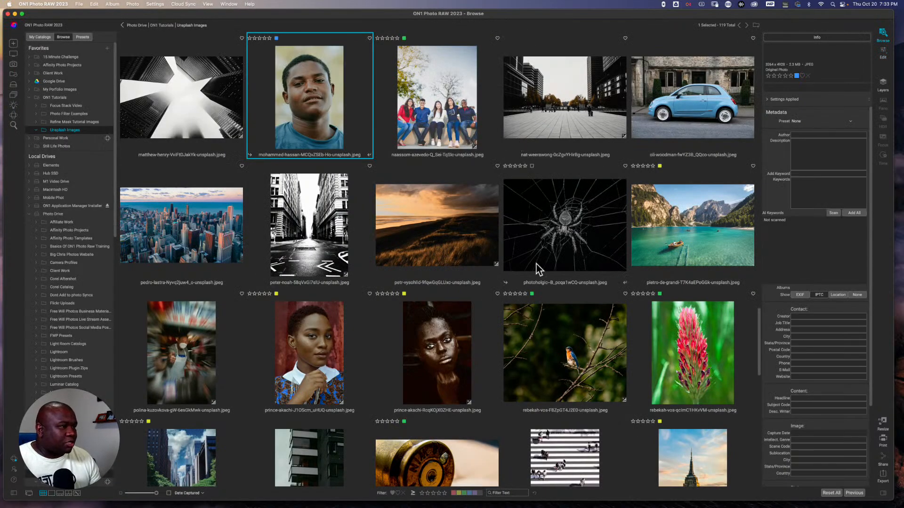
Open the mountain lake photo with the wooden boathouse for editing, and show the preset categories.
{"action": "scroll", "coordinate": [536, 264], "scroll_direction": "down", "scroll_amount": 1}
{"action": "scroll", "coordinate": [535, 264], "scroll_direction": "up", "scroll_amount": 6}
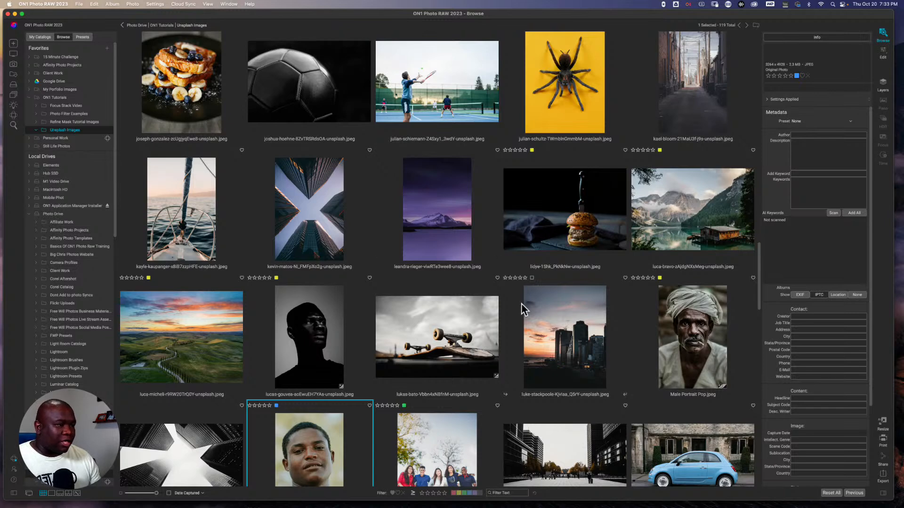
{"action": "left_click", "coordinate": [667, 212]}
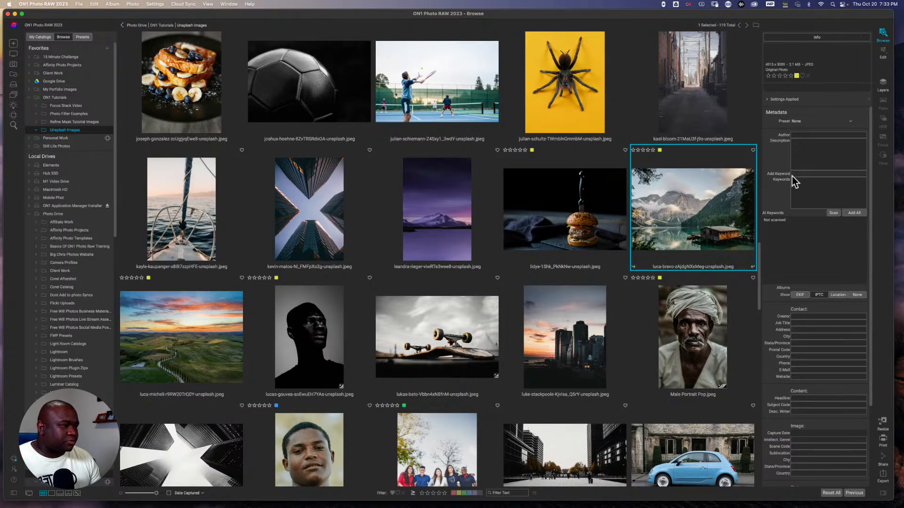
{"action": "left_click", "coordinate": [883, 53]}
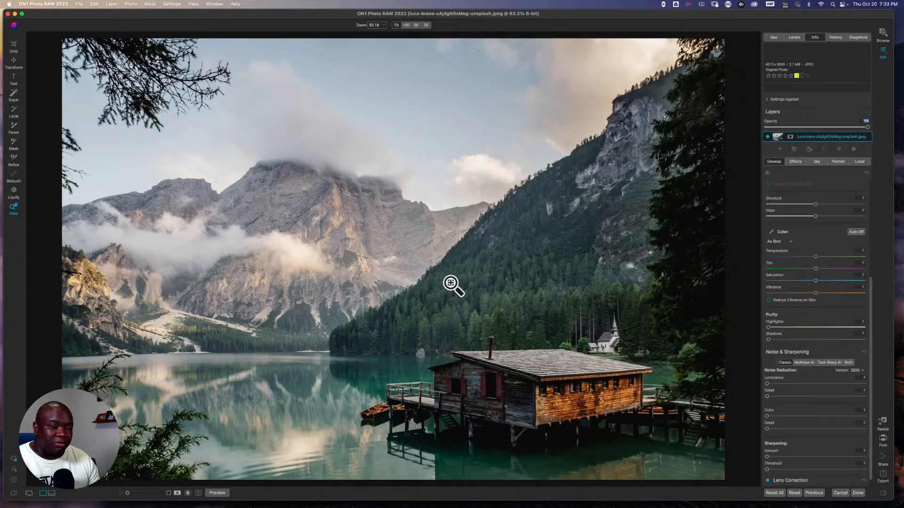
{"action": "left_click", "coordinate": [13, 493]}
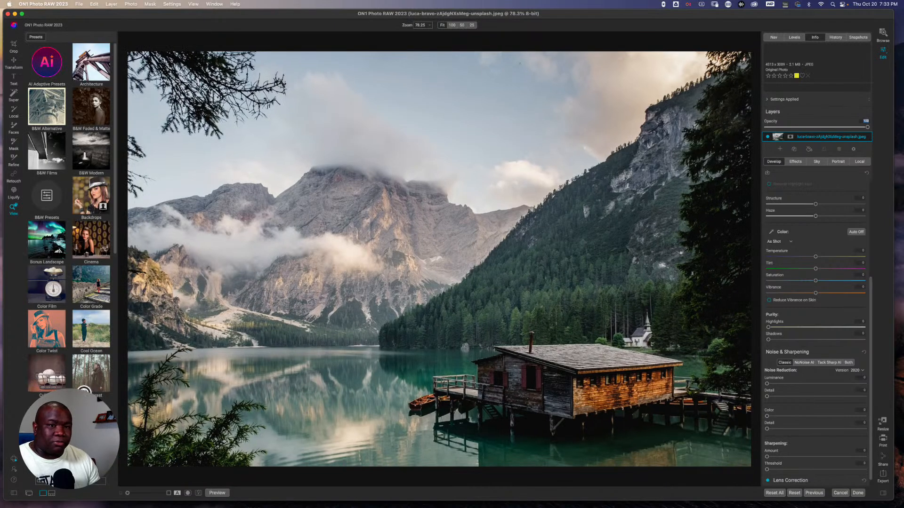
Apply the Fall Enhancer Glow preset from the Landscape group of the AI Adaptive Presets to the lake photo.
{"action": "scroll", "coordinate": [69, 317], "scroll_direction": "down", "scroll_amount": 5}
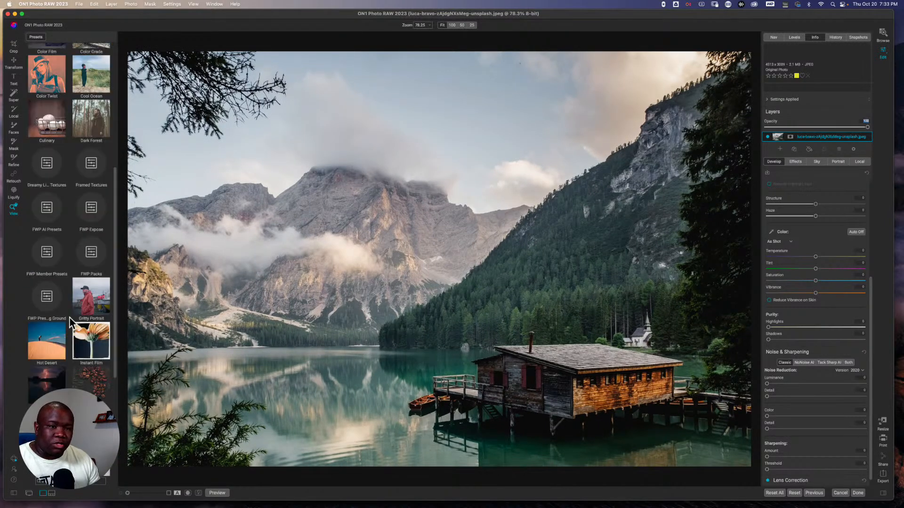
{"action": "scroll", "coordinate": [69, 317], "scroll_direction": "up", "scroll_amount": 6}
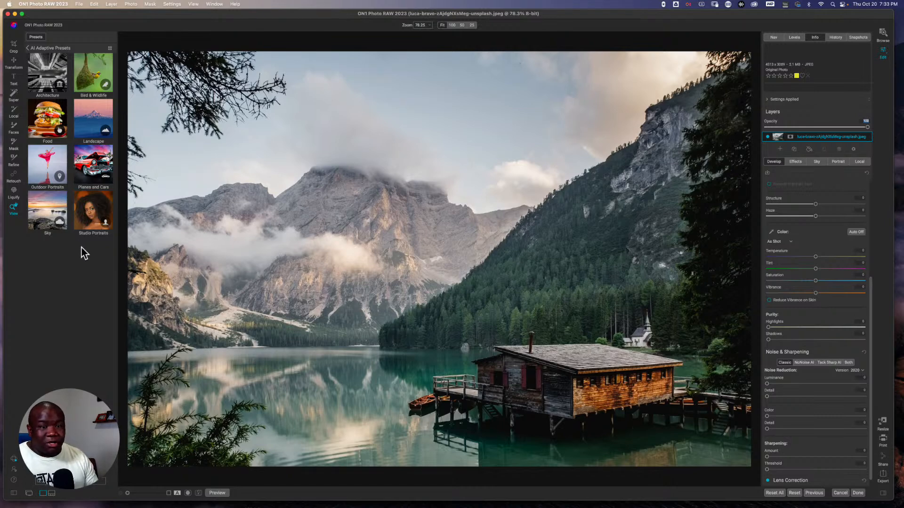
{"action": "left_click", "coordinate": [94, 125]}
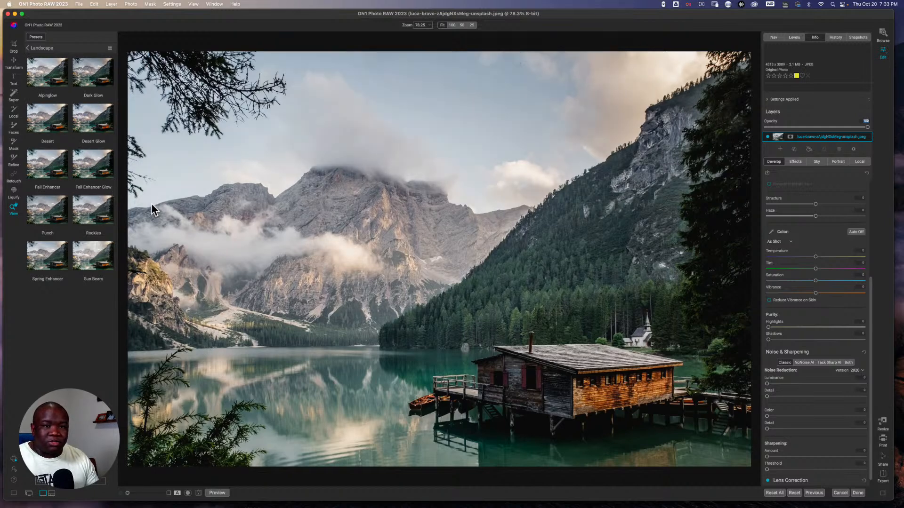
{"action": "left_click", "coordinate": [92, 167]}
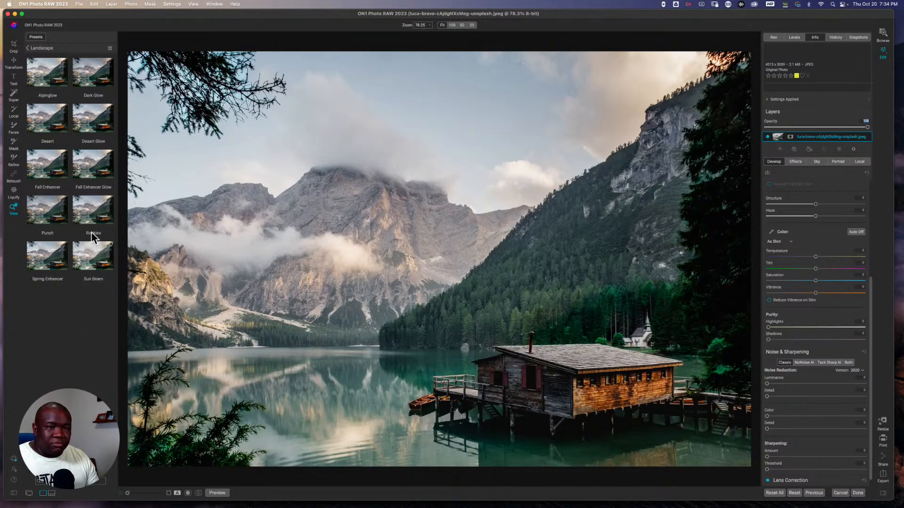
{"action": "left_click", "coordinate": [97, 174]}
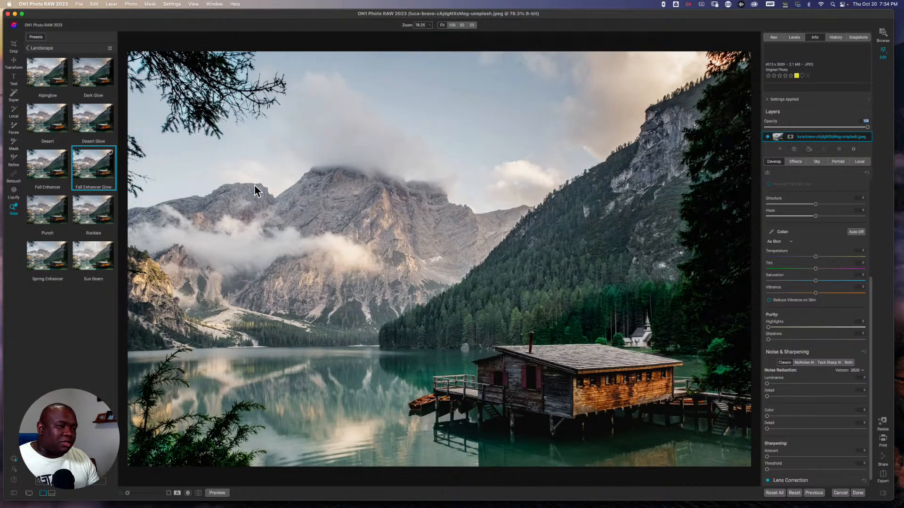
Show the filters the preset added in Effects, and compare the photo with the Glow filter's black-and-white mask view.
{"action": "left_click", "coordinate": [797, 162]}
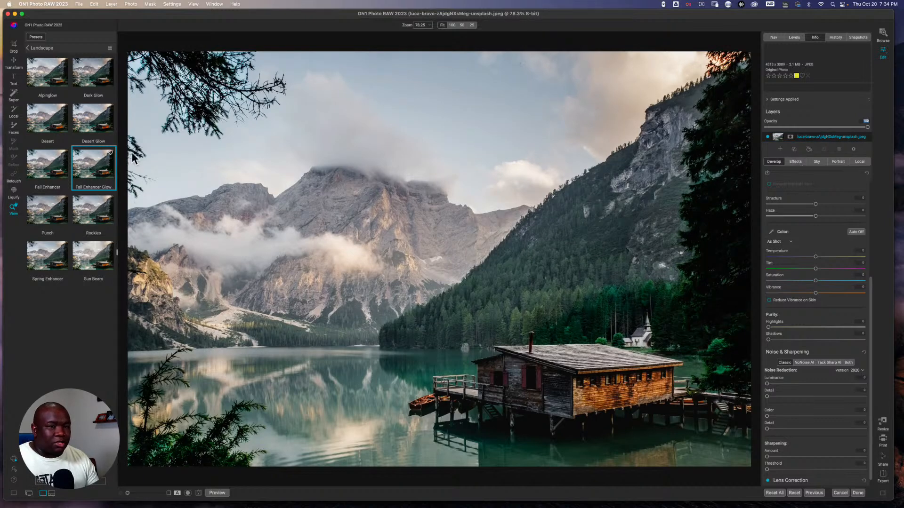
{"action": "left_click", "coordinate": [795, 162]}
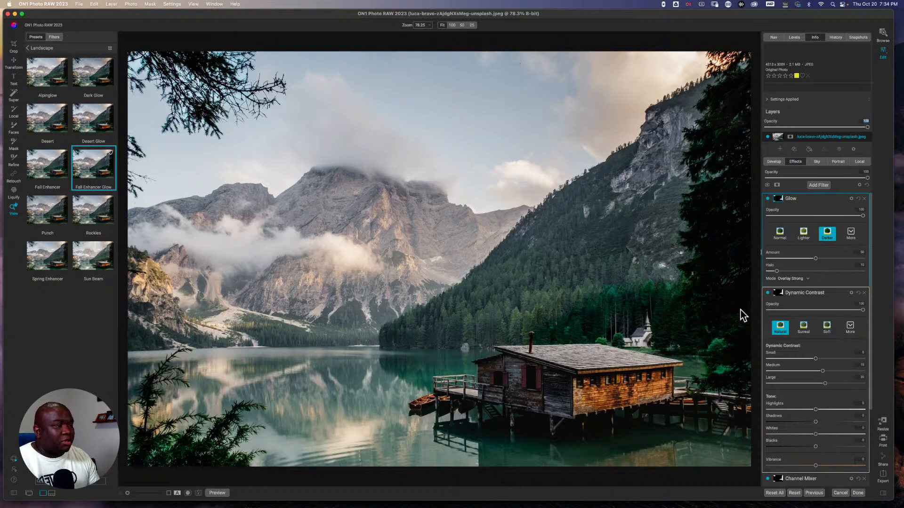
{"action": "key", "text": "o"}
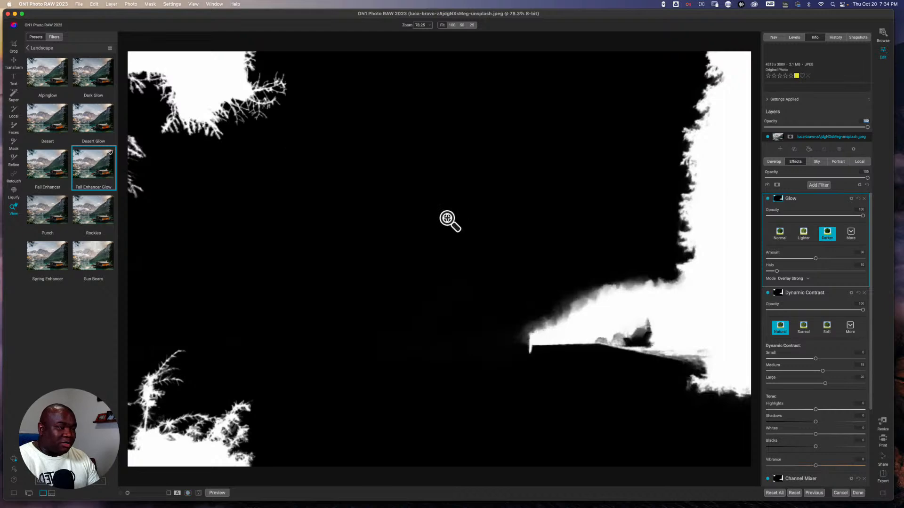
{"action": "key", "text": "super+m"}
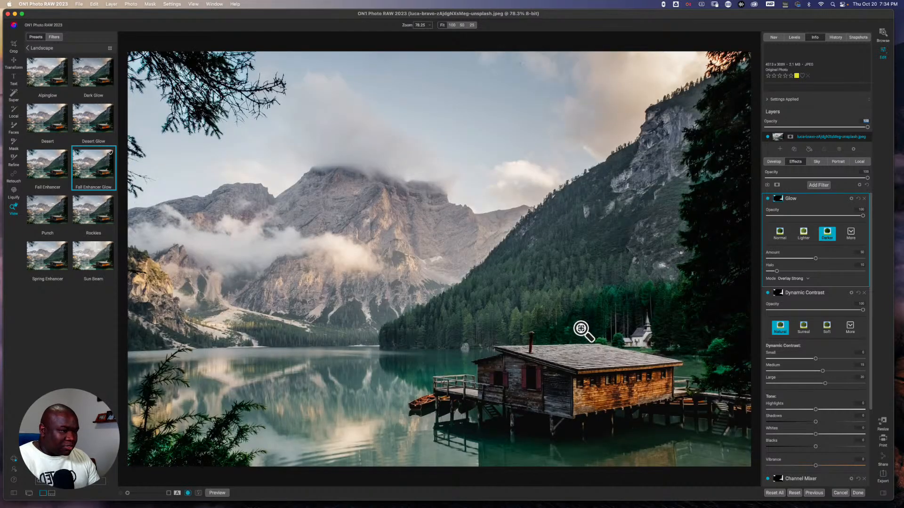
{"action": "key", "text": "super+m"}
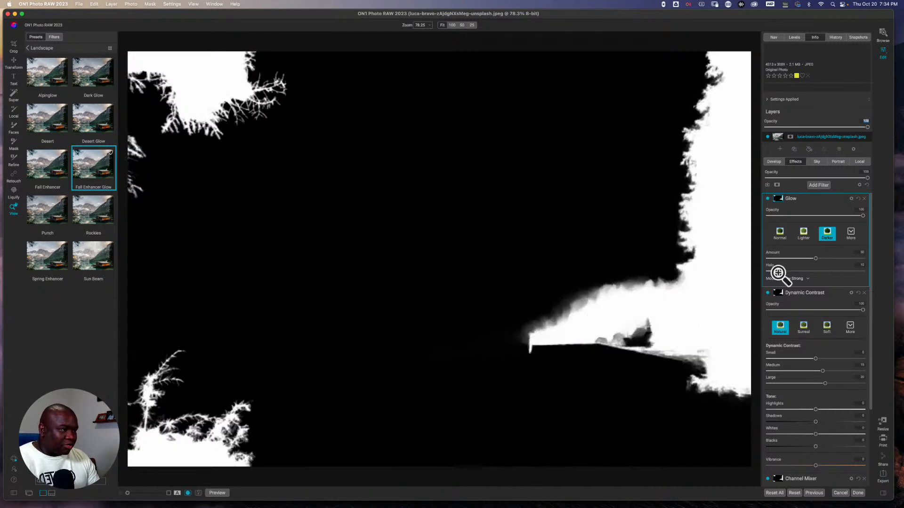
Examine which regions are selected in the Glow filter's Mask AI options, and return to the normal photo view.
{"action": "left_click", "coordinate": [779, 199]}
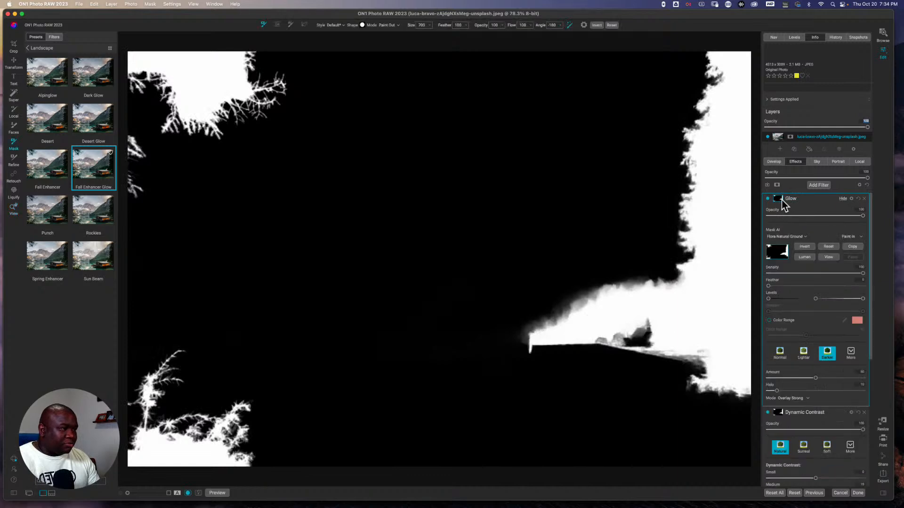
{"action": "left_click", "coordinate": [792, 236]}
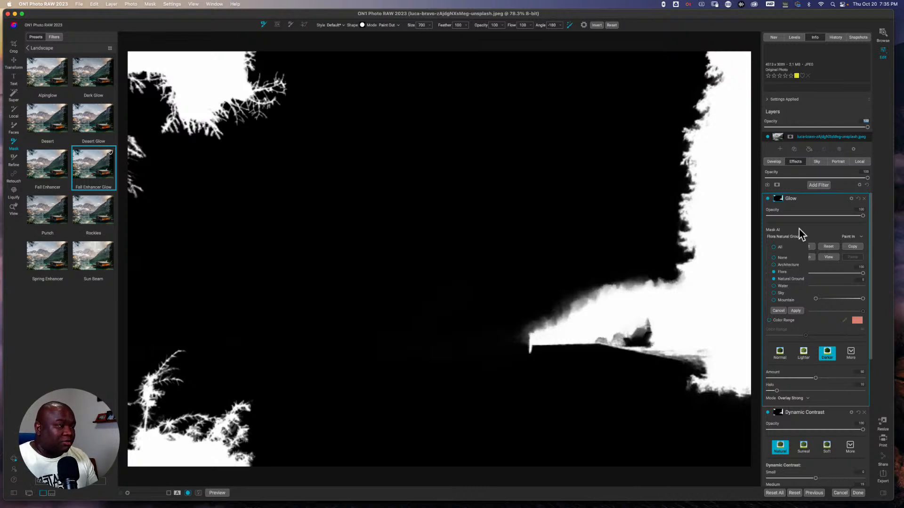
{"action": "left_click", "coordinate": [799, 226]}
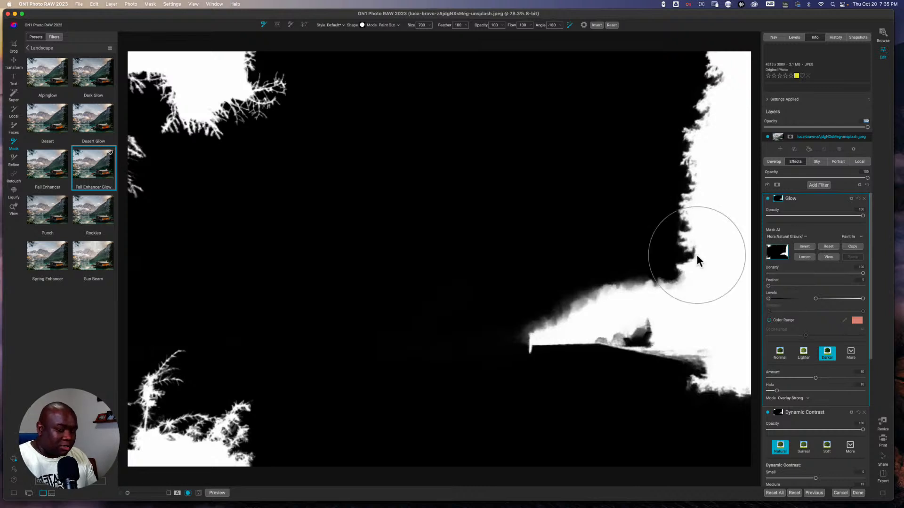
{"action": "key", "text": "o"}
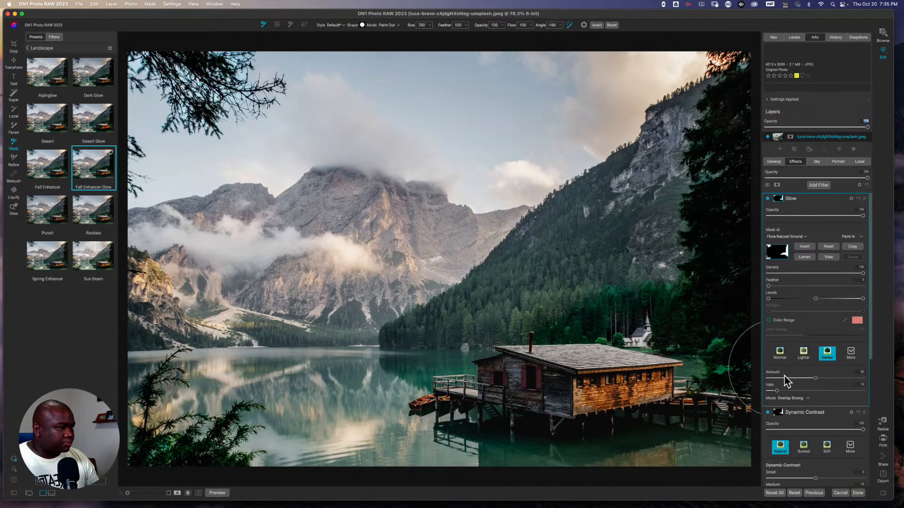
Collapse the Glow filter, show the Dynamic Contrast filter's mask options, and briefly view its mask over the photo.
{"action": "left_click", "coordinate": [815, 202]}
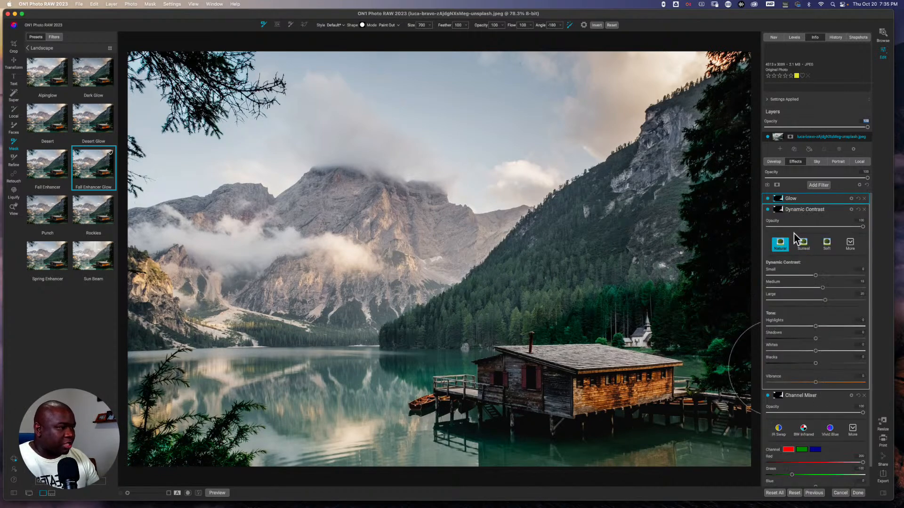
{"action": "left_click", "coordinate": [777, 211]}
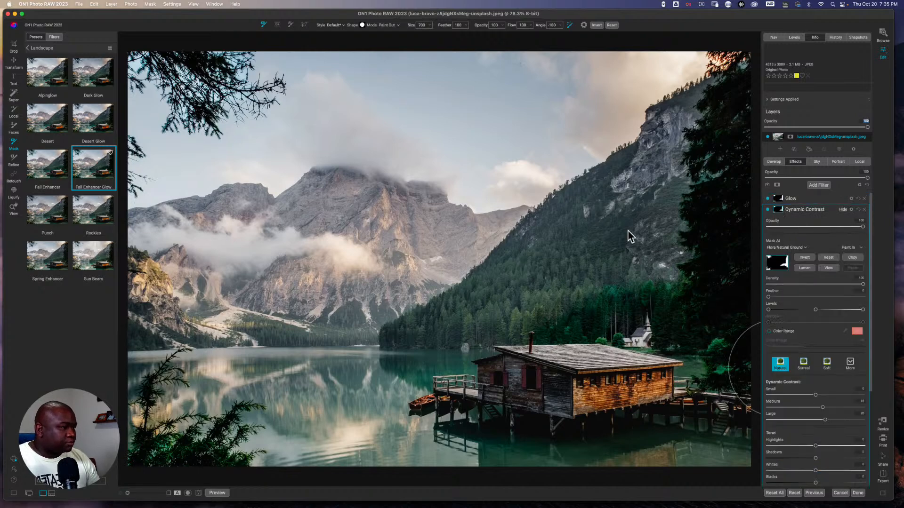
{"action": "key", "text": "super+m"}
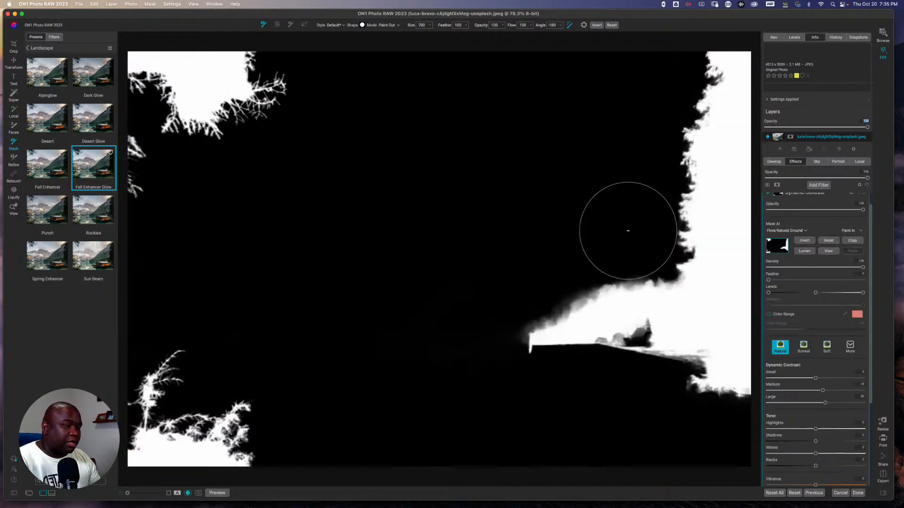
{"action": "key", "text": "super+m"}
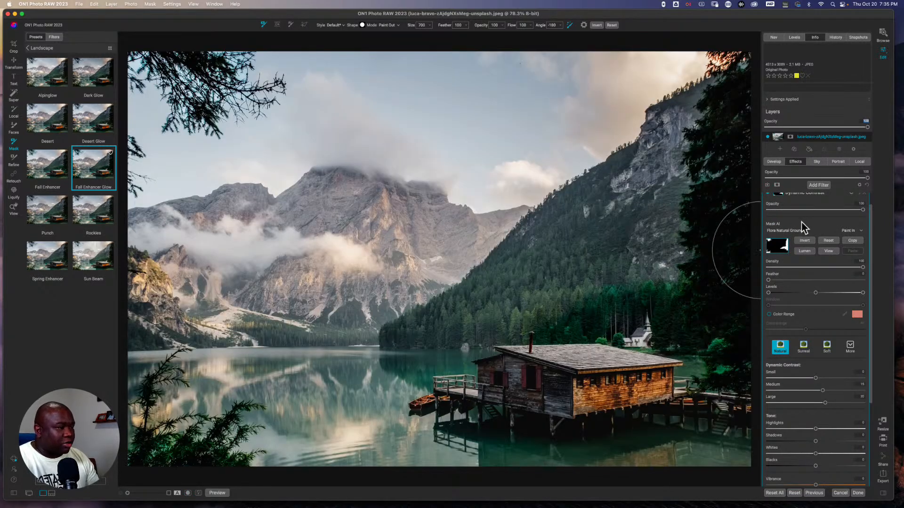
{"action": "scroll", "coordinate": [801, 222], "scroll_direction": "up", "scroll_amount": 1}
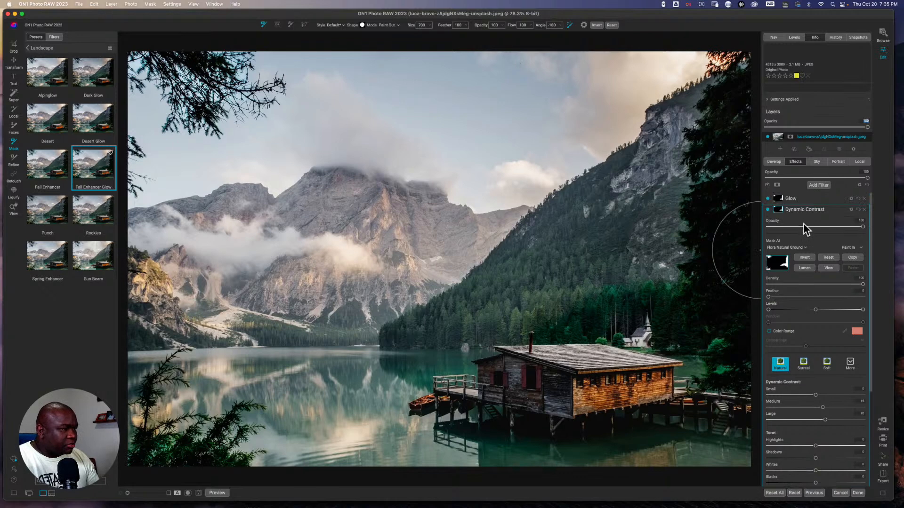
Collapse the Dynamic Contrast filter, briefly view the Channel Mixer filter's mask, and collapse that filter too.
{"action": "left_click", "coordinate": [810, 211]}
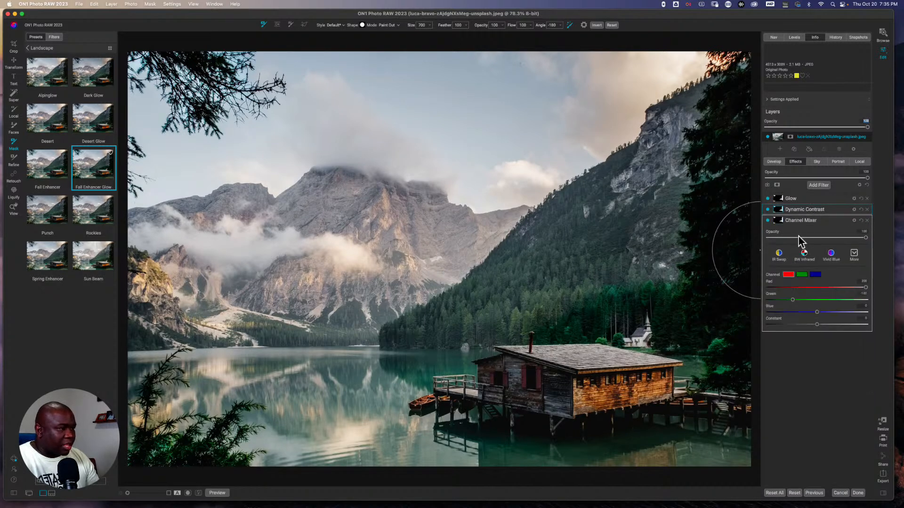
{"action": "left_click", "coordinate": [780, 224]}
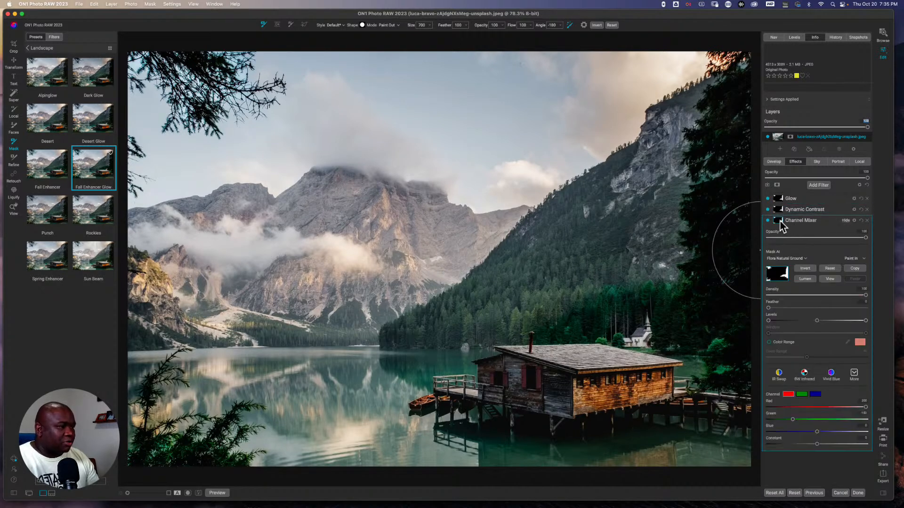
{"action": "key", "text": "o"}
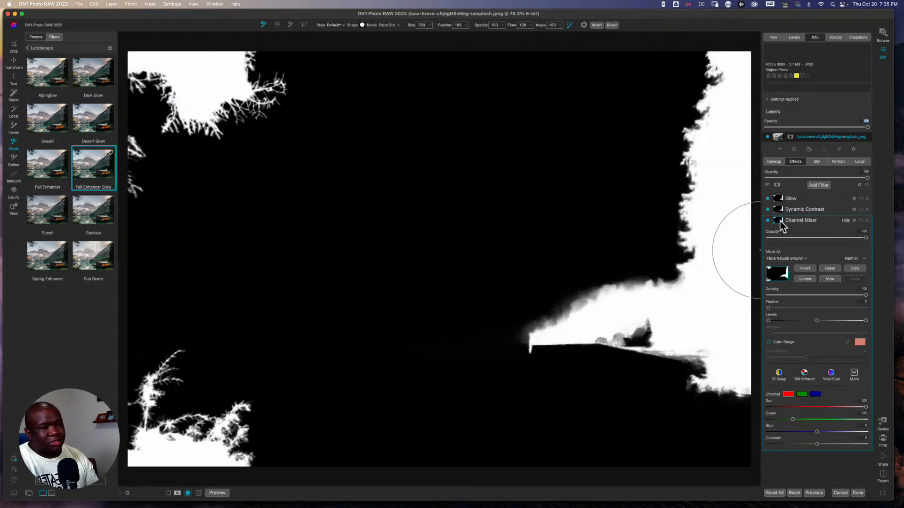
{"action": "key", "text": "o"}
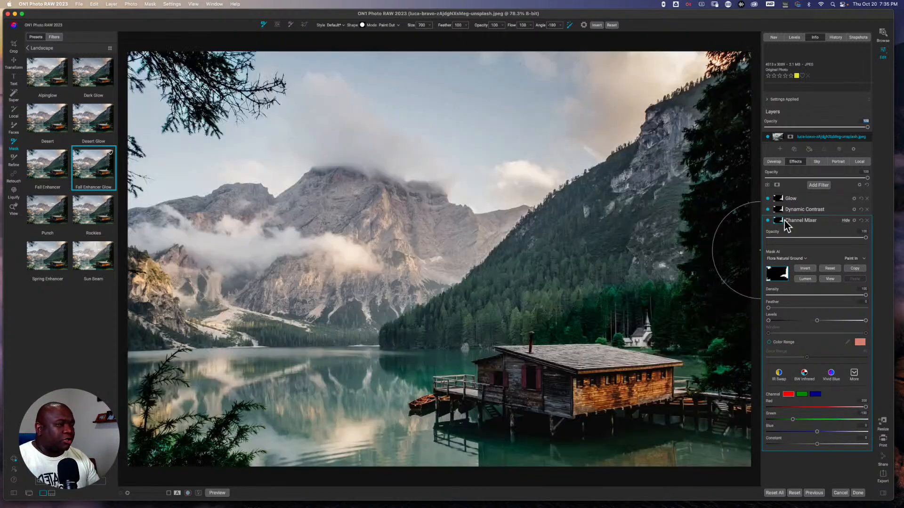
{"action": "left_click", "coordinate": [793, 221]}
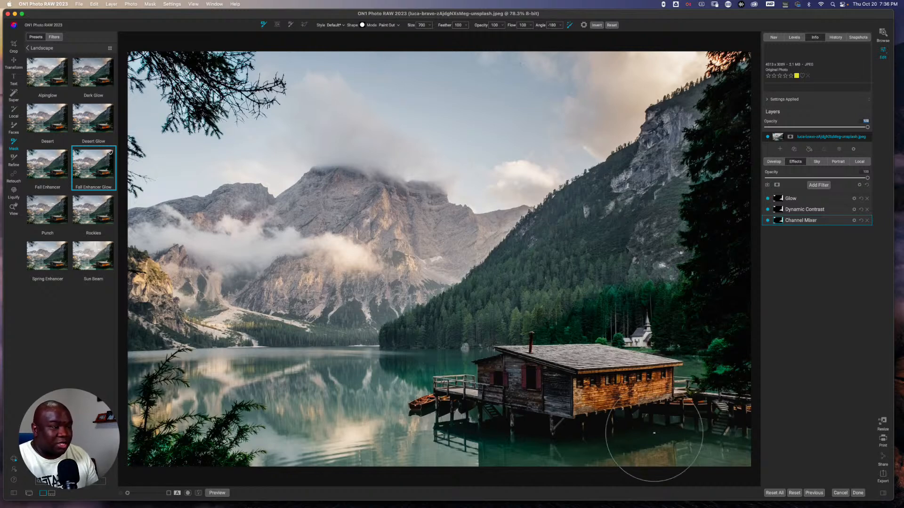
Inspect the forest around the chapel at 150% zoom, and discard the lake photo's edits.
{"action": "key", "text": "z"}
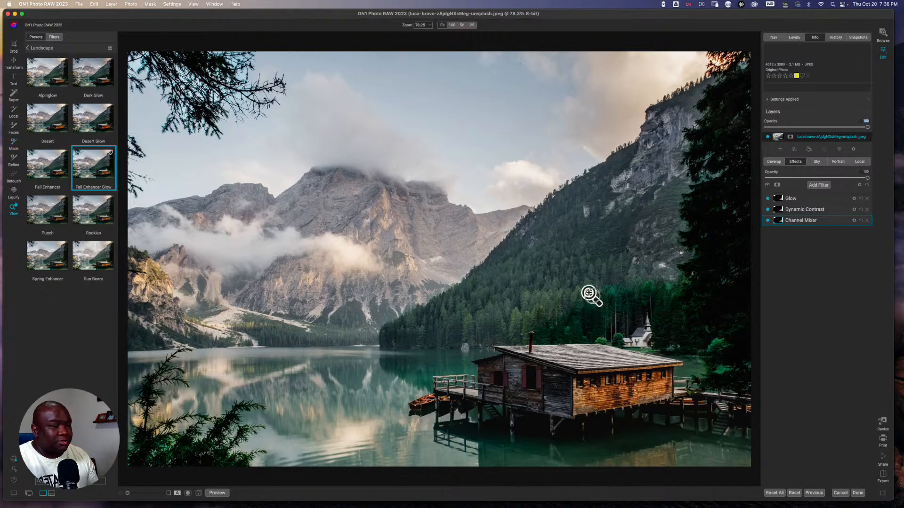
{"action": "left_click", "coordinate": [590, 294]}
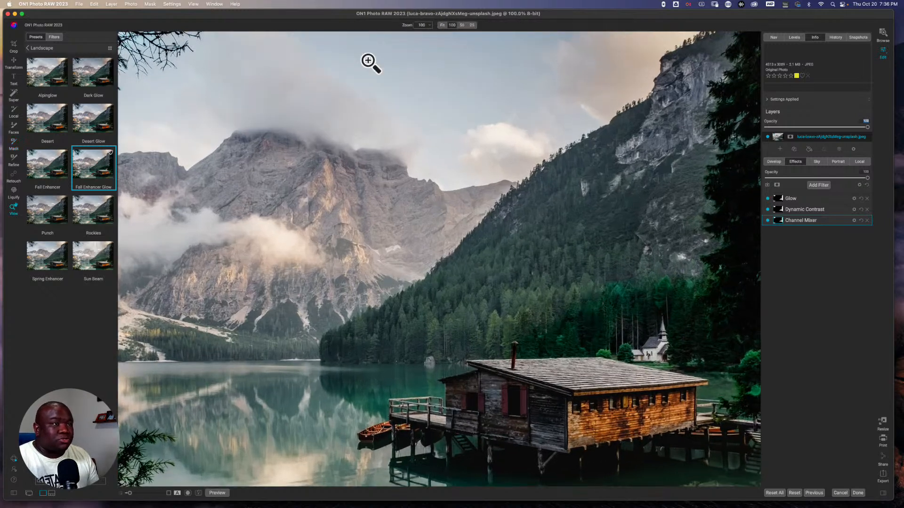
{"action": "key", "text": "super+equal"}
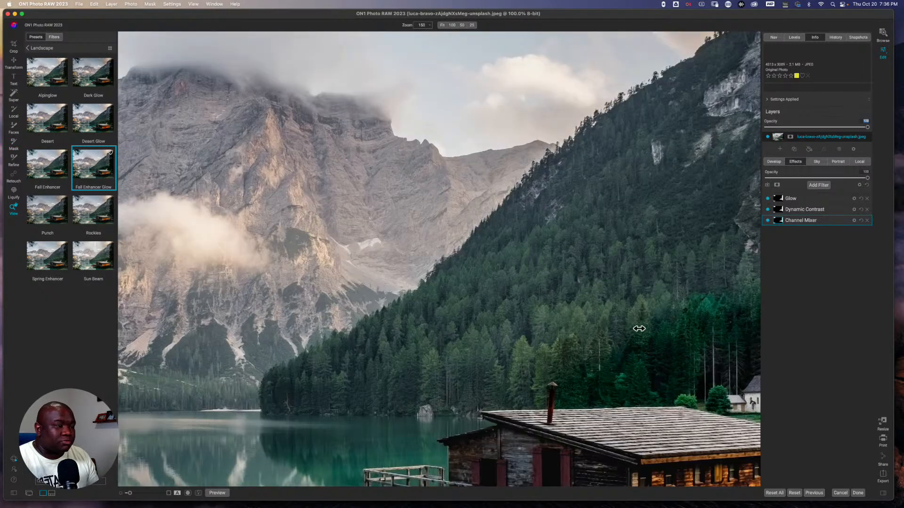
{"action": "left_click_drag", "start_coordinate": [664, 317], "coordinate": [523, 303]}
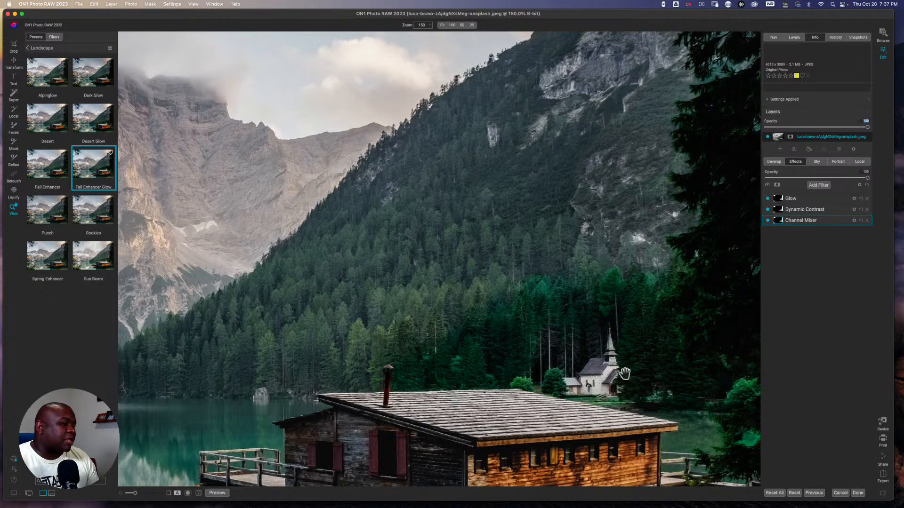
{"action": "left_click", "coordinate": [842, 494]}
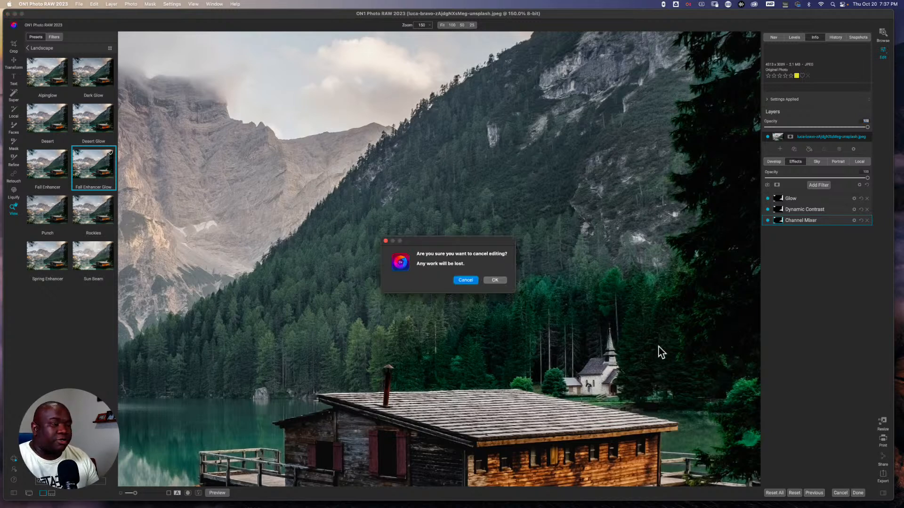
{"action": "left_click", "coordinate": [492, 280]}
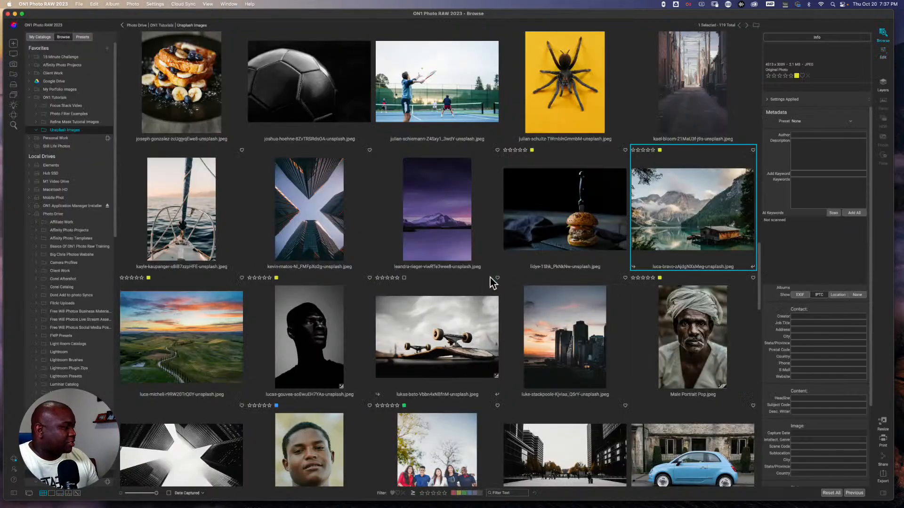
Find the portrait of the long-haired woman in the grey blazer, open it for editing, and show its local adjustments.
{"action": "scroll", "coordinate": [503, 347], "scroll_direction": "down", "scroll_amount": 3}
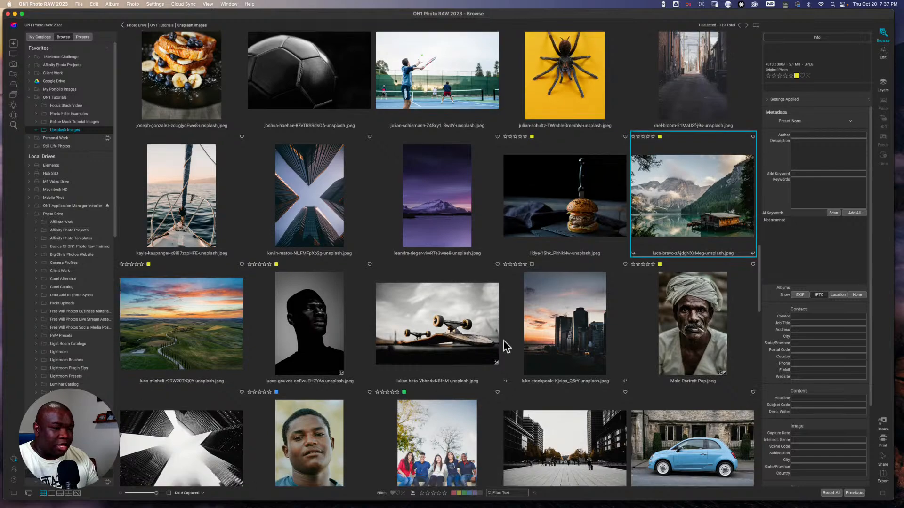
{"action": "scroll", "coordinate": [504, 346], "scroll_direction": "up", "scroll_amount": 10}
{"action": "scroll", "coordinate": [503, 346], "scroll_direction": "up", "scroll_amount": 10}
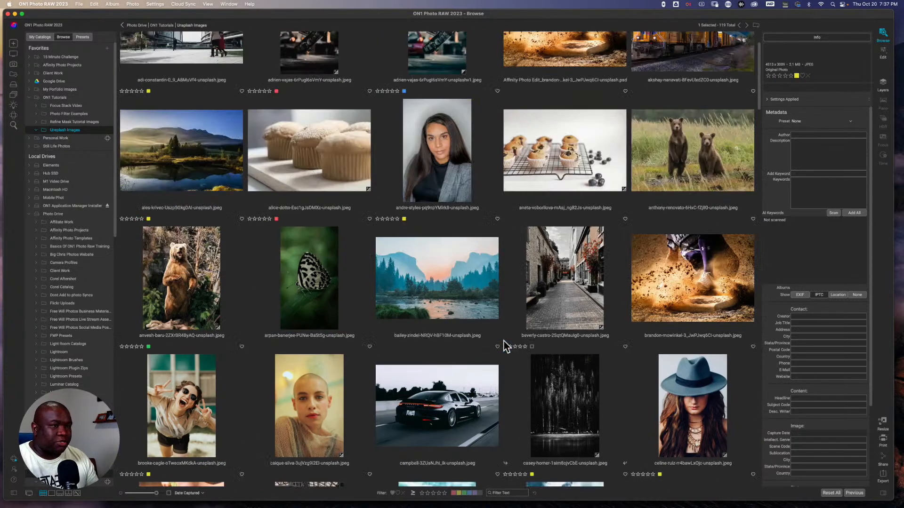
{"action": "scroll", "coordinate": [504, 347], "scroll_direction": "up", "scroll_amount": 1}
{"action": "left_click", "coordinate": [447, 174]}
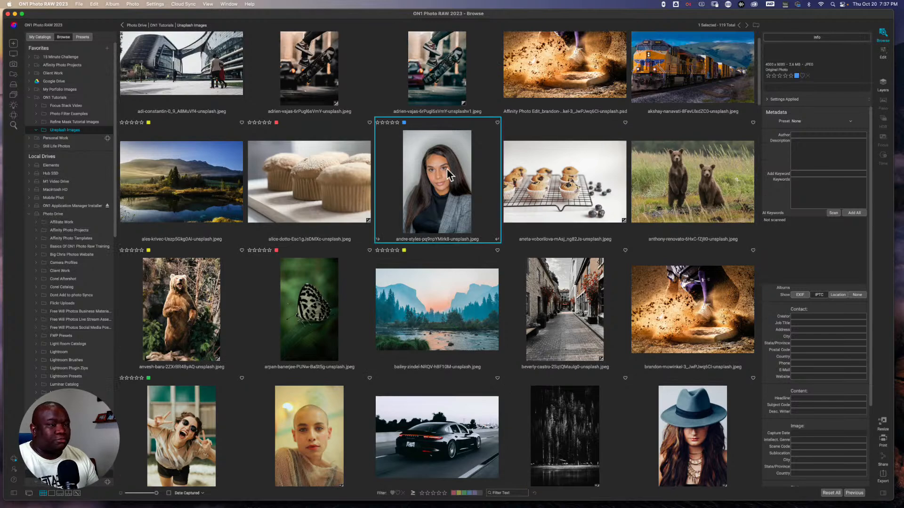
{"action": "left_click", "coordinate": [883, 52]}
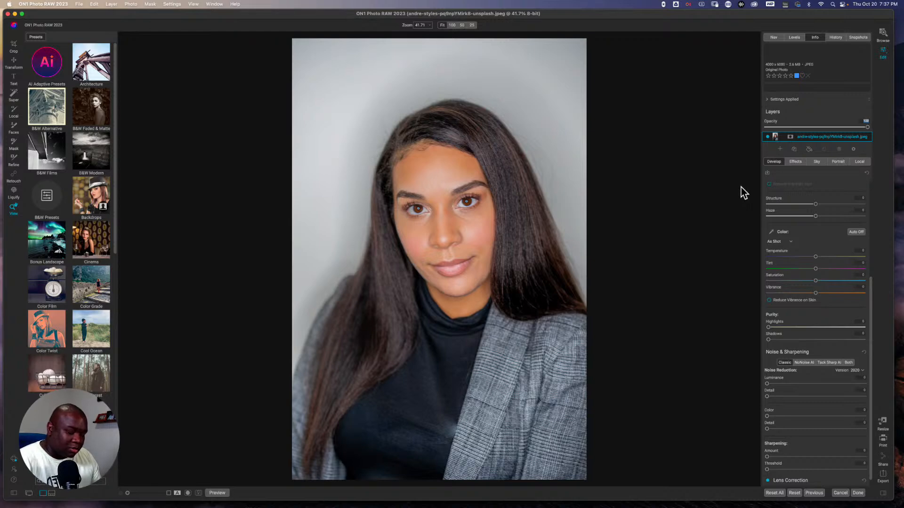
{"action": "left_click", "coordinate": [859, 162]}
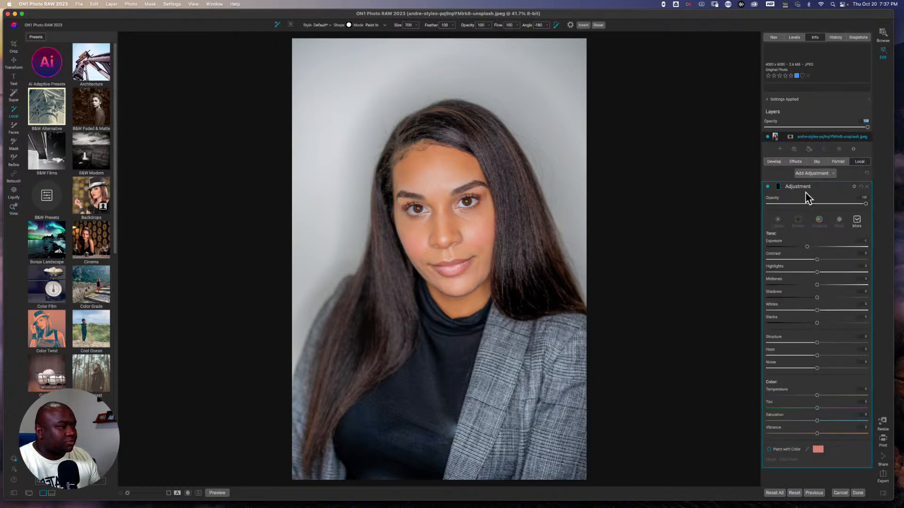
Show the local adjustment's mask options, apply a People mask with Mask AI, and invert it so the adjustment affects the woman.
{"action": "left_click", "coordinate": [777, 188]}
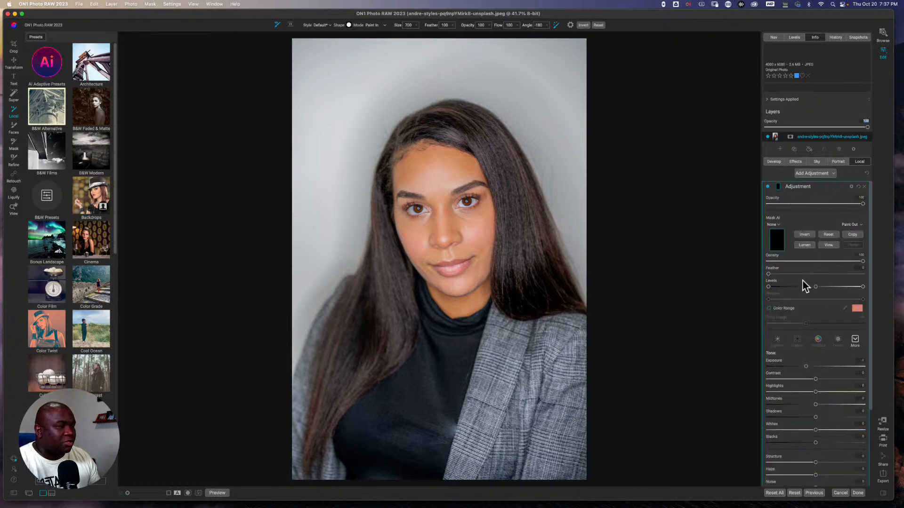
{"action": "left_click", "coordinate": [780, 227]}
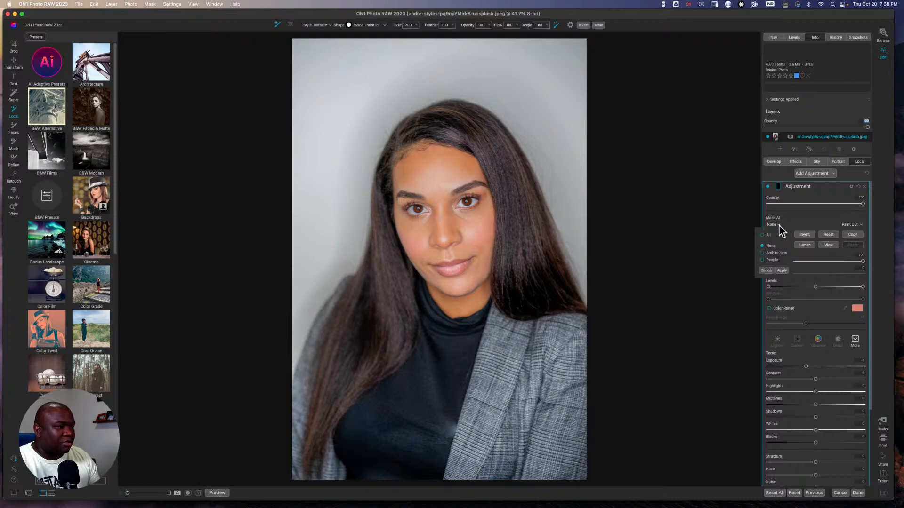
{"action": "left_click", "coordinate": [770, 260]}
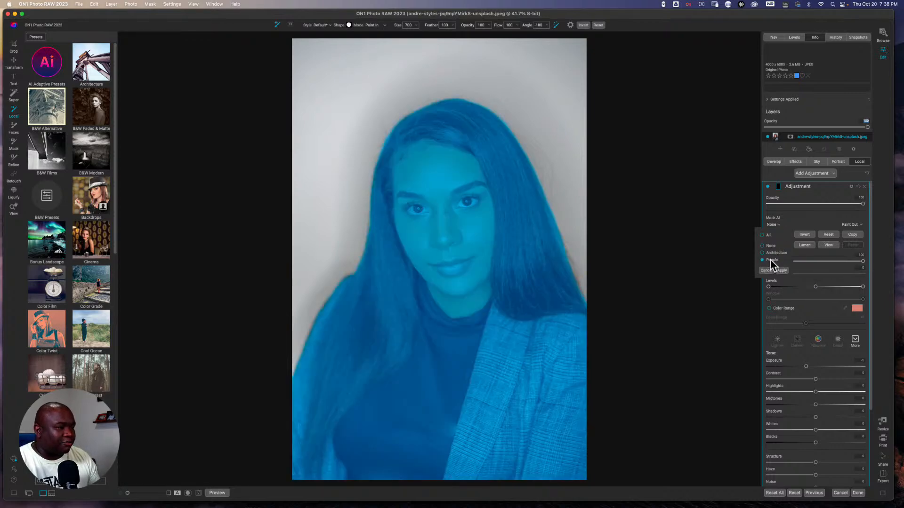
{"action": "left_click", "coordinate": [781, 270]}
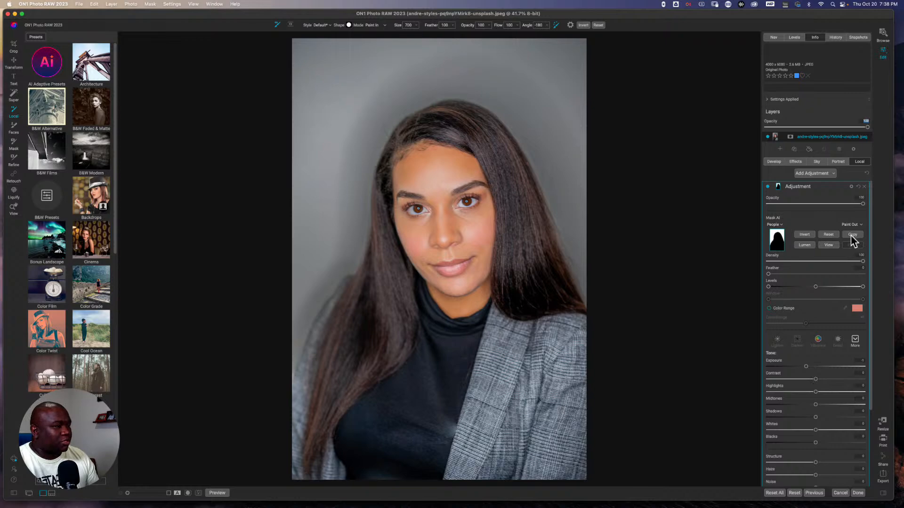
{"action": "left_click", "coordinate": [808, 235]}
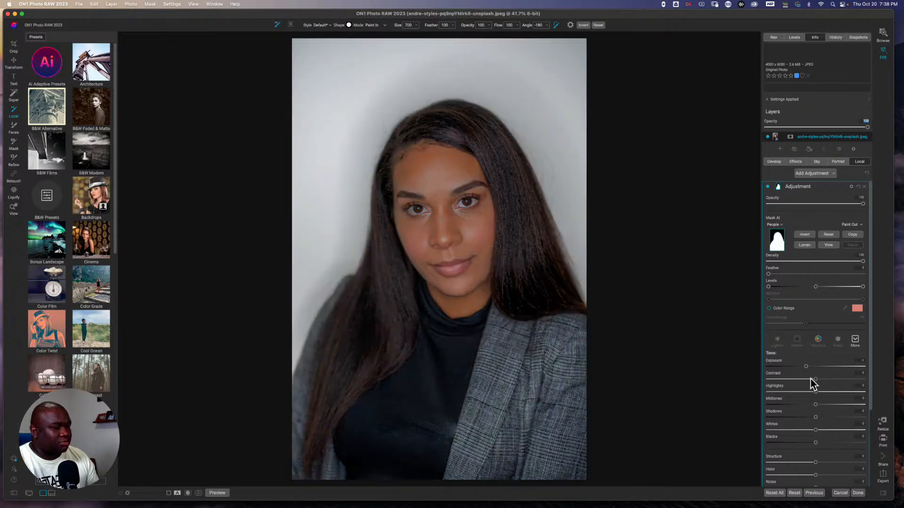
Reset the local adjustment's exposure to 0 and strongly warm its color temperature for an orange look.
{"action": "scroll", "coordinate": [813, 384], "scroll_direction": "down", "scroll_amount": 1}
{"action": "left_click_drag", "start_coordinate": [779, 356], "coordinate": [778, 353]}
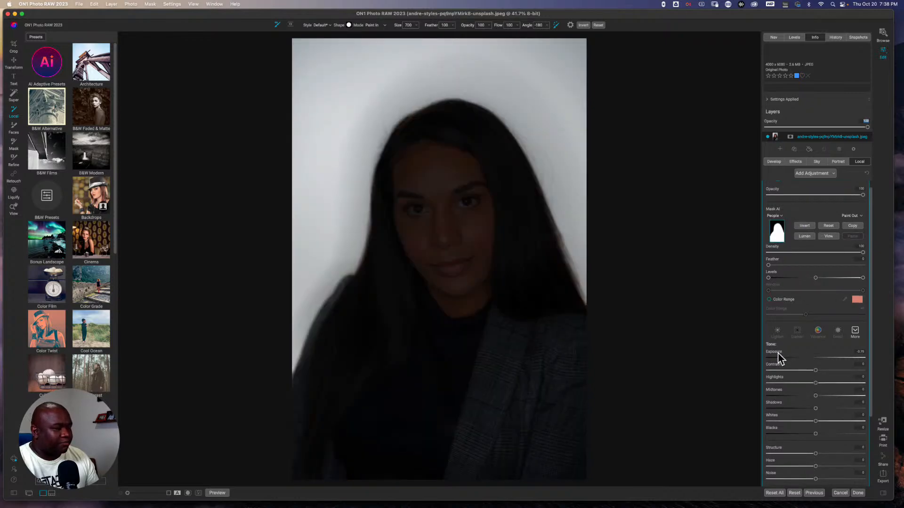
{"action": "double_click", "coordinate": [777, 352]}
{"action": "scroll", "coordinate": [800, 406], "scroll_direction": "down", "scroll_amount": 5}
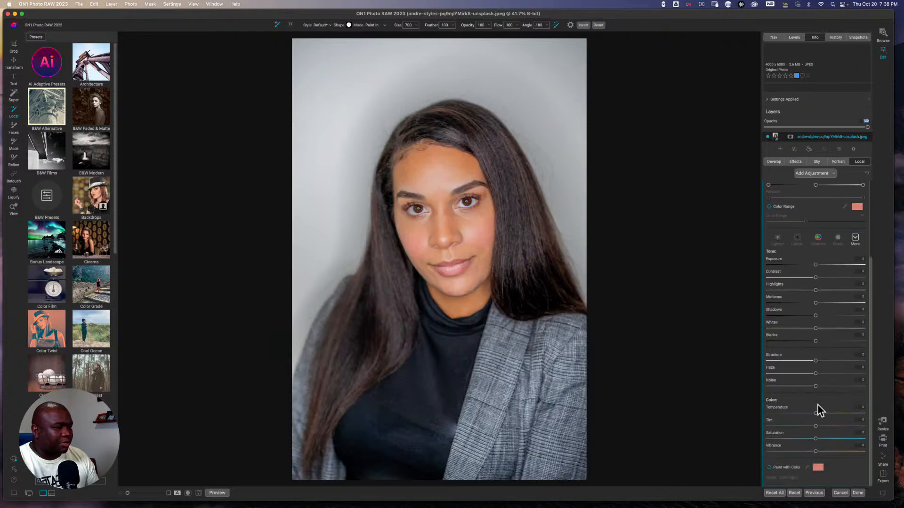
{"action": "left_click_drag", "start_coordinate": [816, 413], "coordinate": [857, 417]}
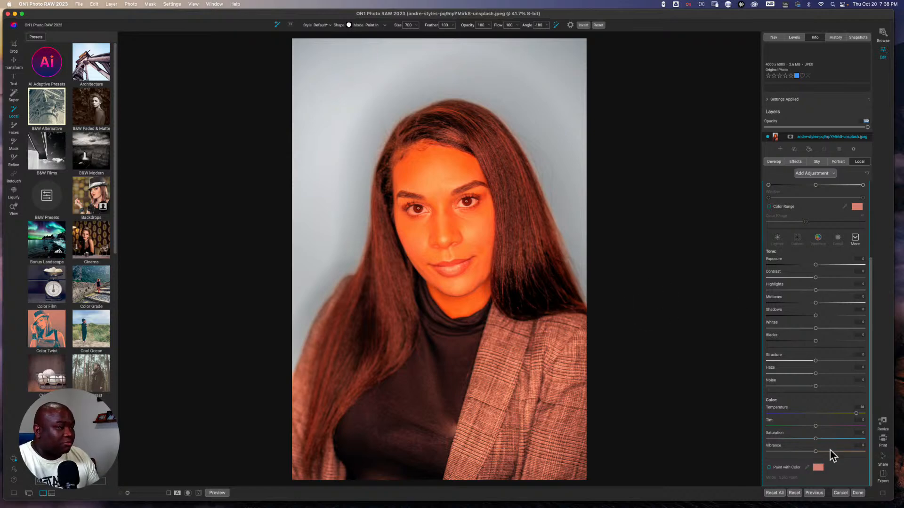
Save the local adjustments as a preset named "Orange Look AI" in the FWP Preset Testing Ground category.
{"action": "scroll", "coordinate": [829, 450], "scroll_direction": "up", "scroll_amount": 5}
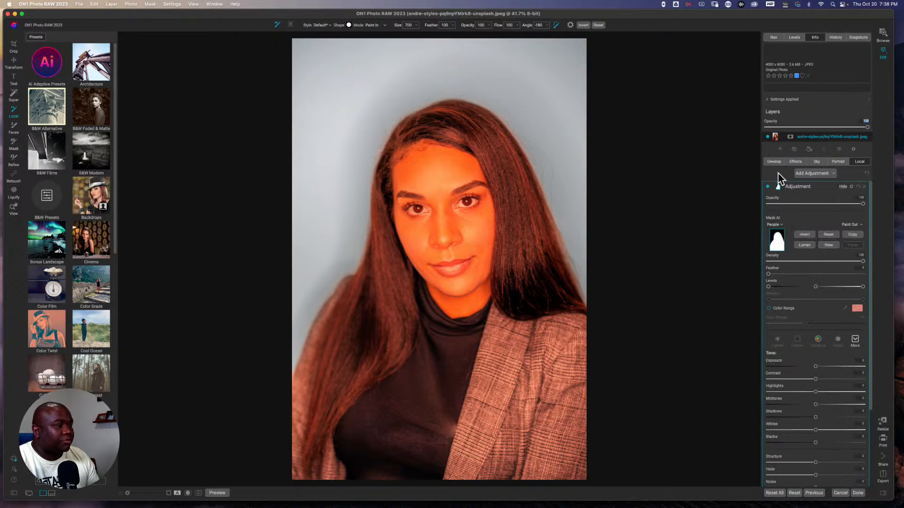
{"action": "left_click", "coordinate": [795, 162]}
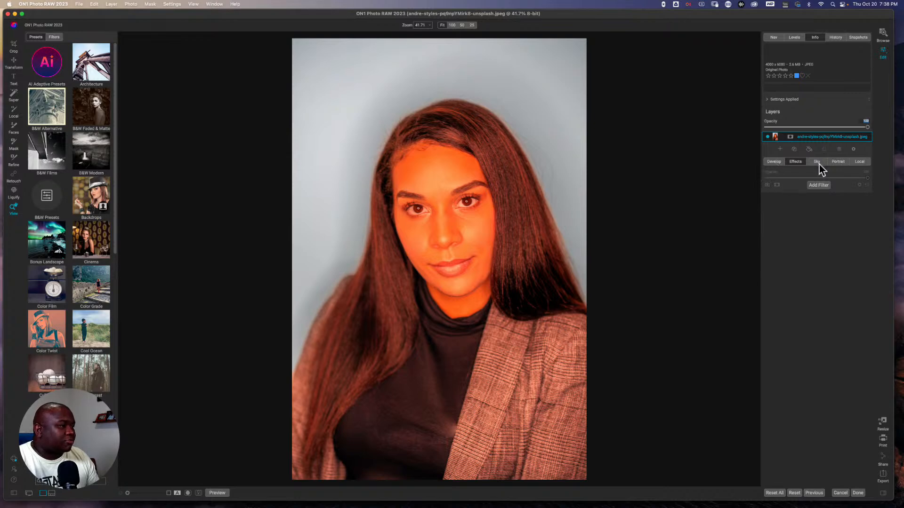
{"action": "left_click", "coordinate": [776, 161]}
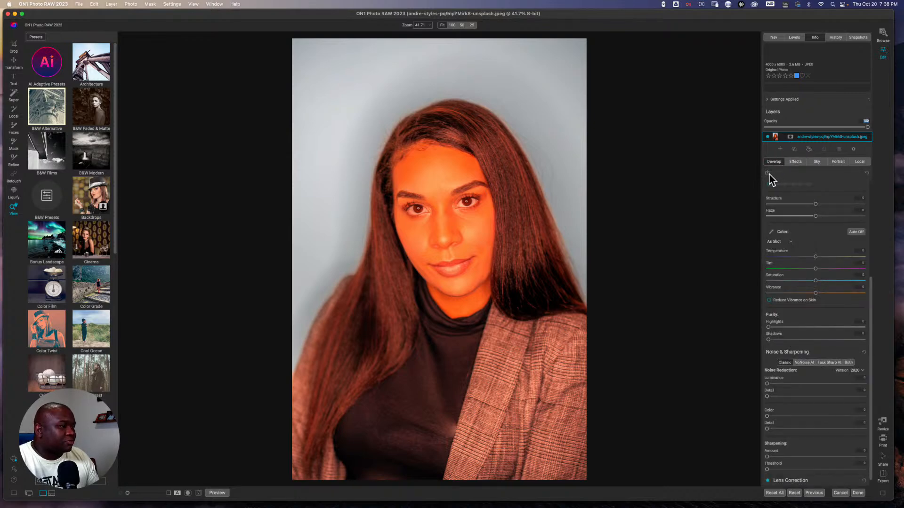
{"action": "left_click", "coordinate": [768, 174]}
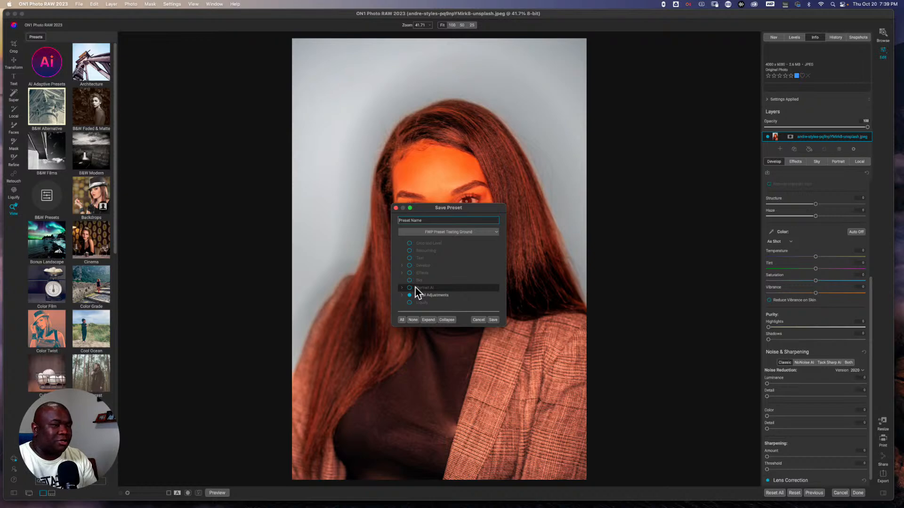
{"action": "type", "text": "Ora"}
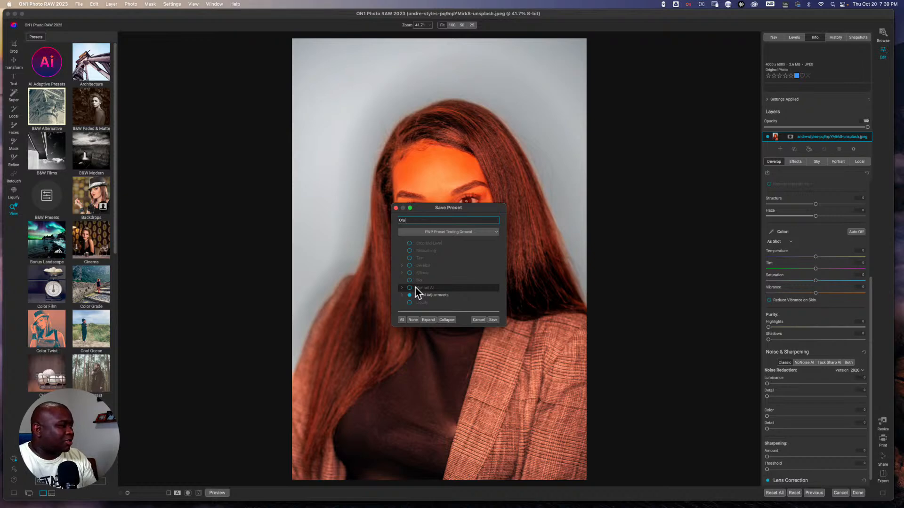
{"action": "type", "text": "nge"}
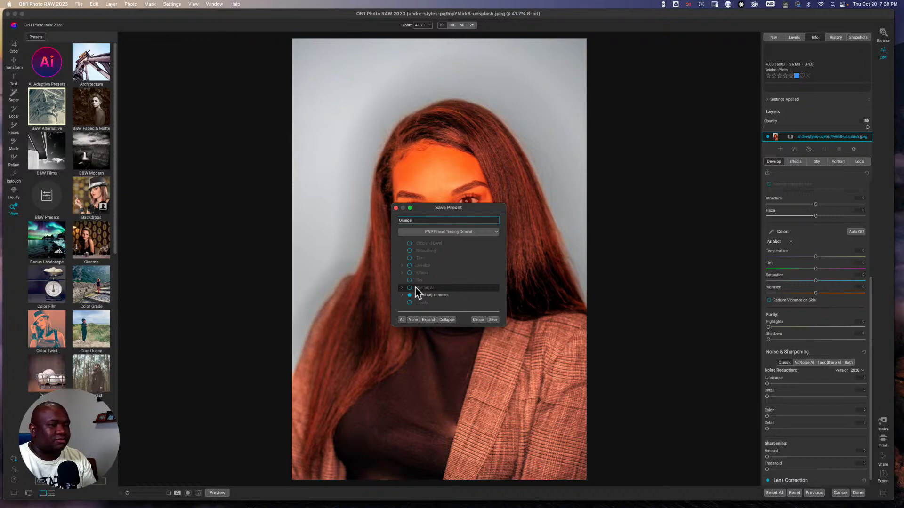
{"action": "type", "text": " Look AI"}
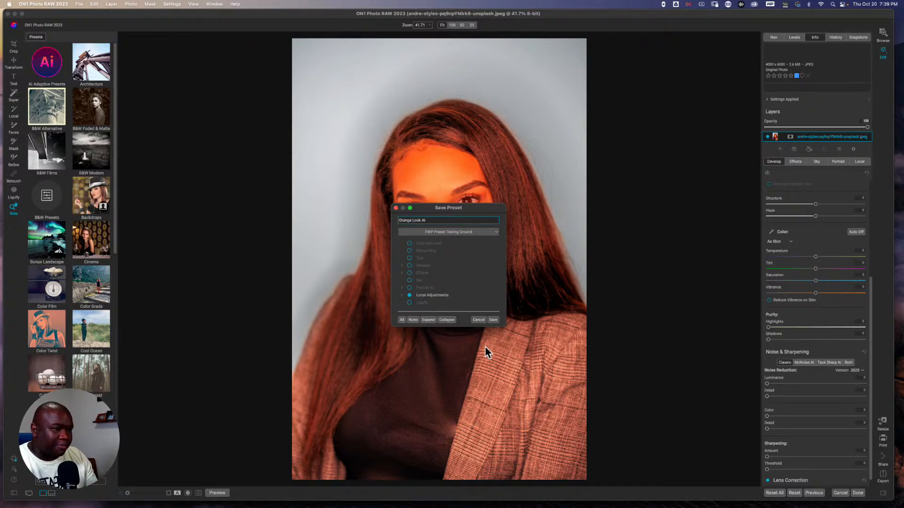
{"action": "left_click", "coordinate": [494, 321]}
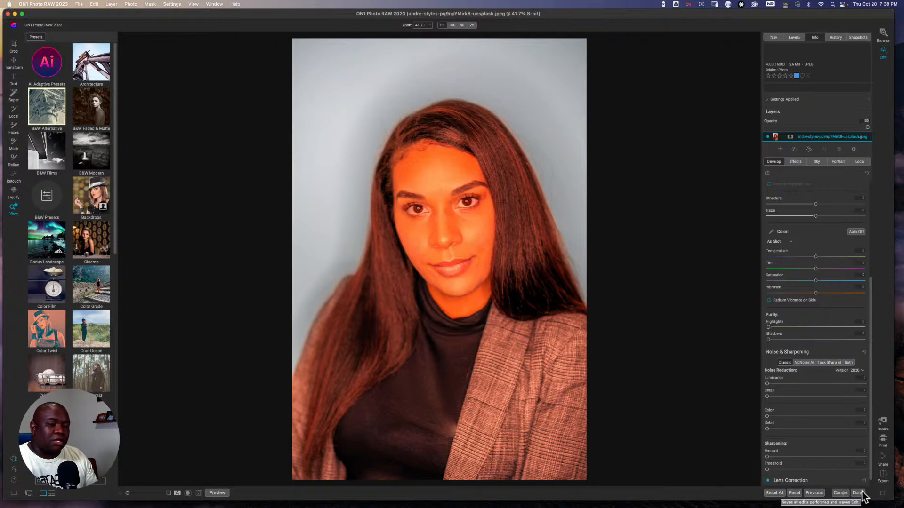
Discard the edits on the grey blazer portrait and open the portrait of the person with the shaved head for editing.
{"action": "left_click", "coordinate": [840, 493]}
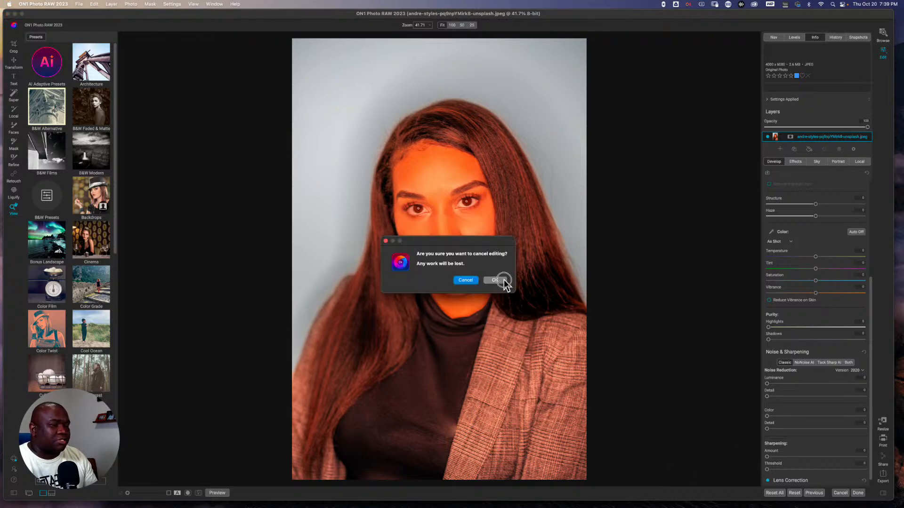
{"action": "left_click", "coordinate": [502, 281]}
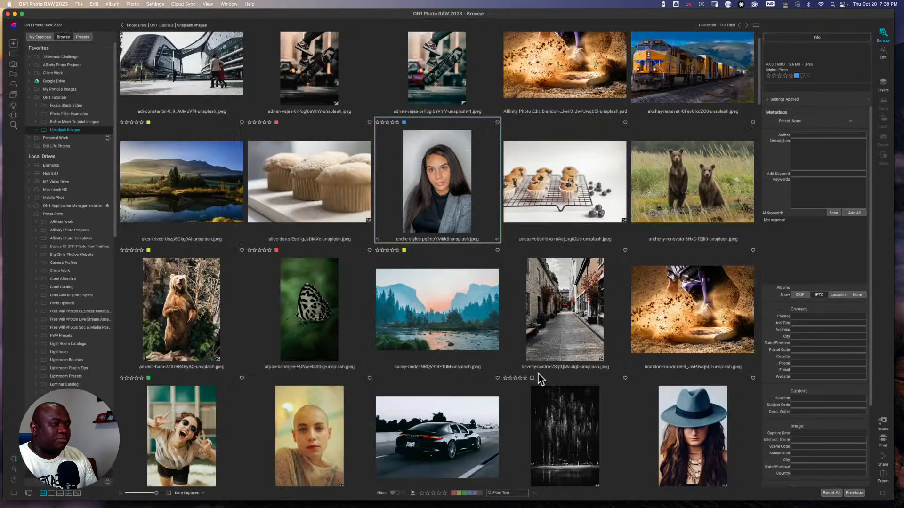
{"action": "scroll", "coordinate": [541, 394], "scroll_direction": "down", "scroll_amount": 2}
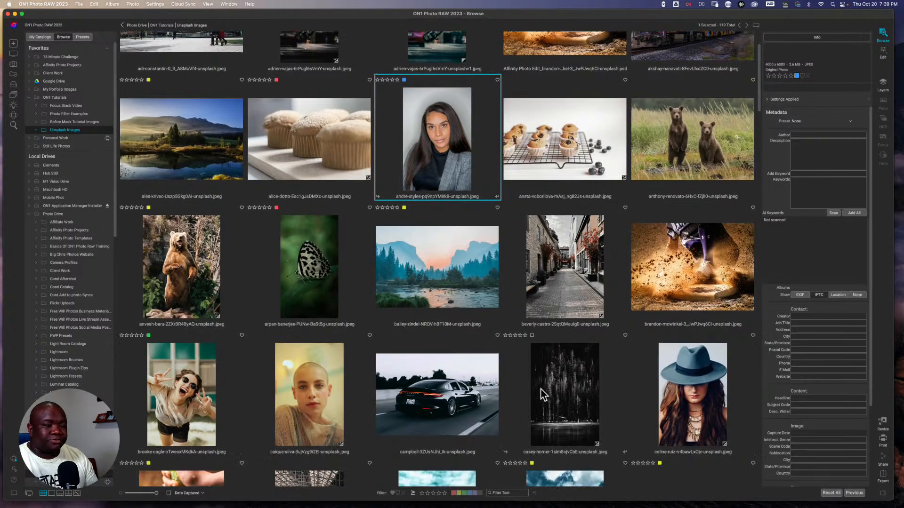
{"action": "left_click", "coordinate": [311, 395]}
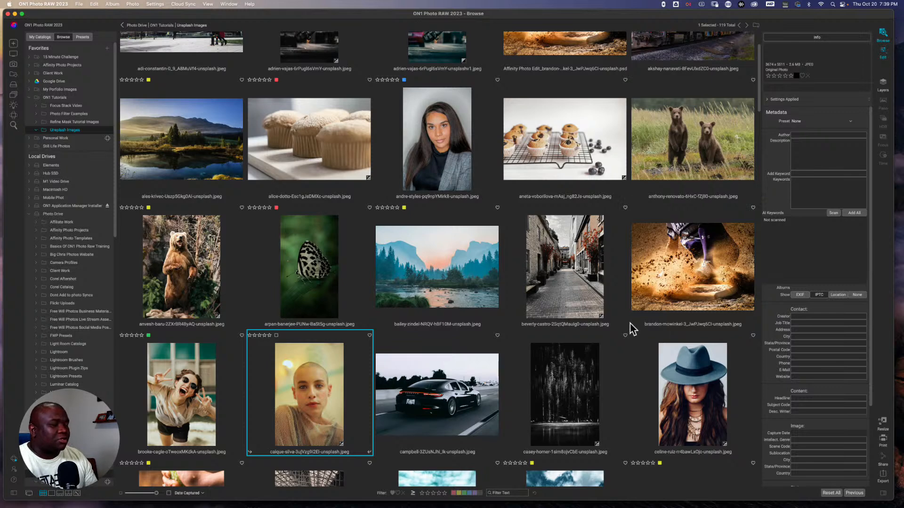
{"action": "key", "text": "d"}
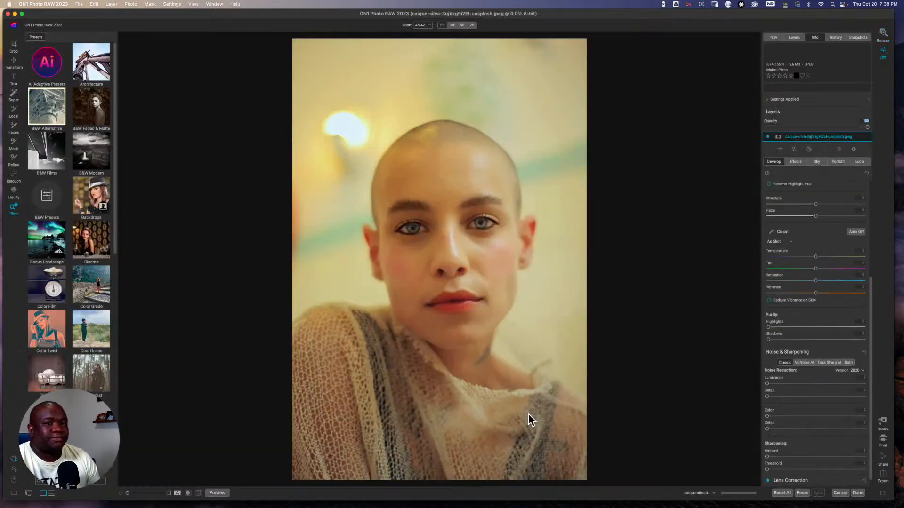
Apply the Orange Look AI preset from the FWP Preset Testing Ground category to the shaved-head portrait.
{"action": "scroll", "coordinate": [75, 322], "scroll_direction": "down", "scroll_amount": 10}
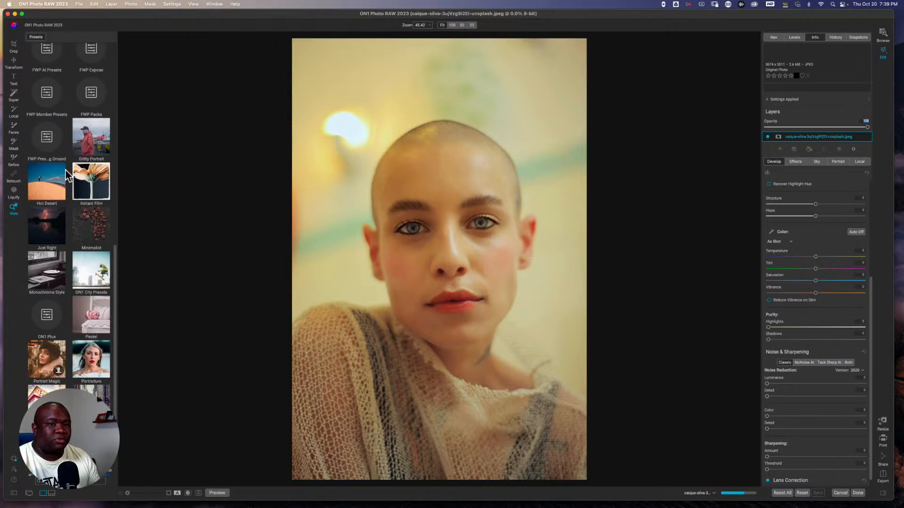
{"action": "left_click", "coordinate": [48, 147]}
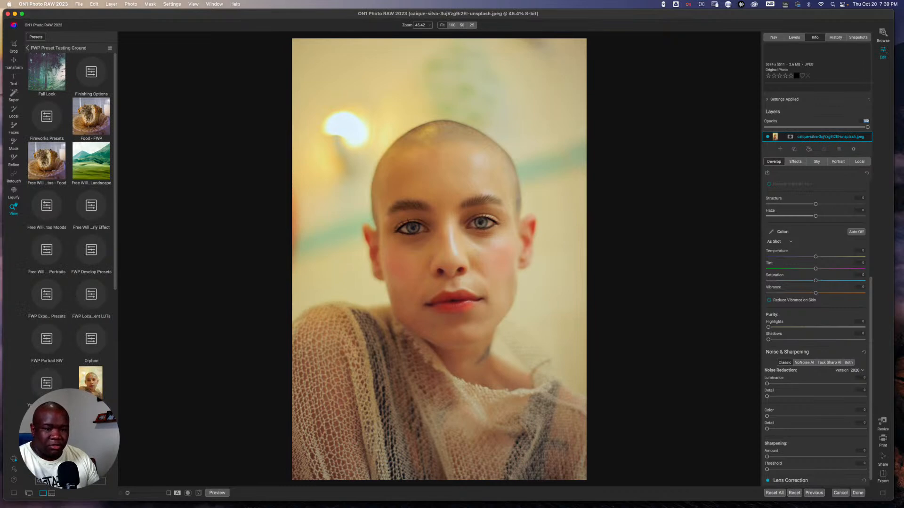
{"action": "scroll", "coordinate": [48, 358], "scroll_direction": "down", "scroll_amount": 5}
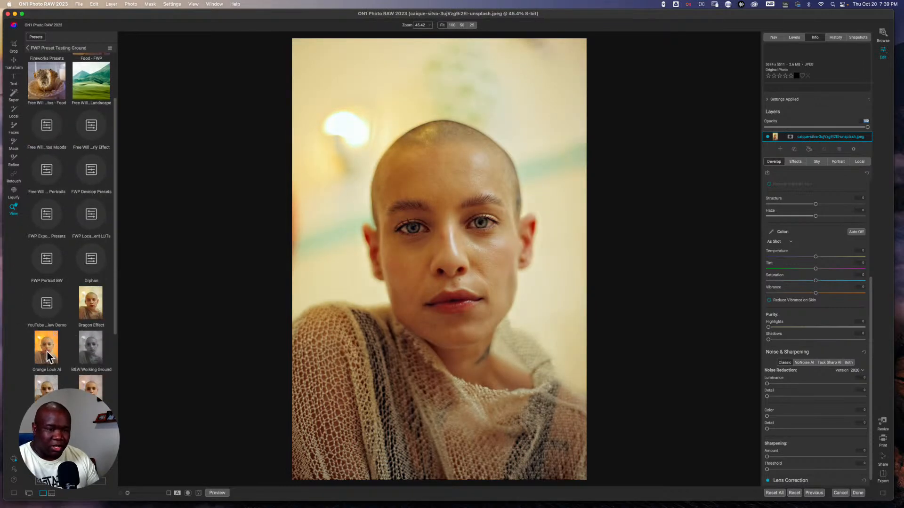
{"action": "left_click", "coordinate": [49, 356]}
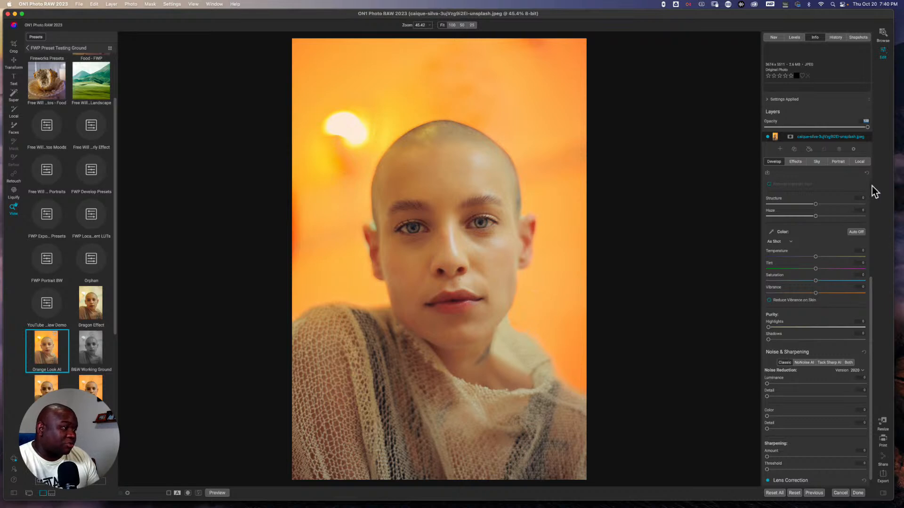
Show the mask options of the preset's local adjustment and invert its People mask.
{"action": "left_click", "coordinate": [860, 162]}
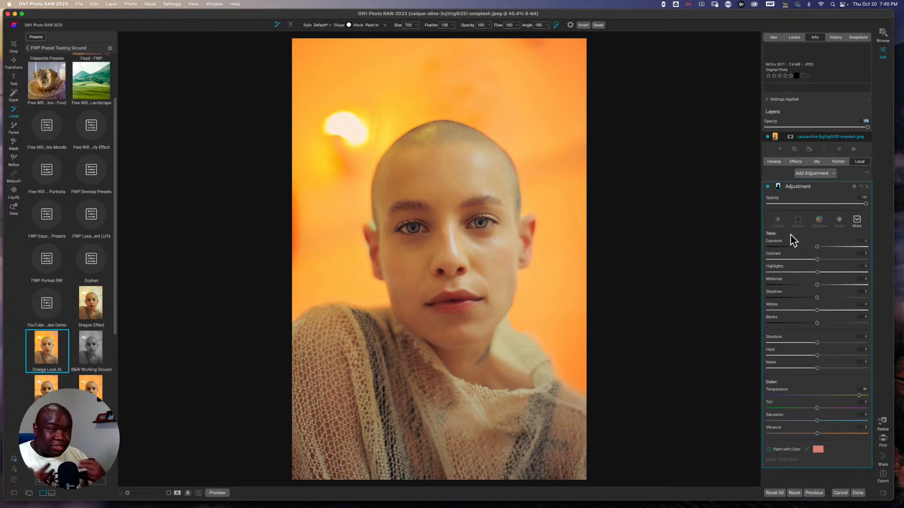
{"action": "left_click", "coordinate": [777, 187]}
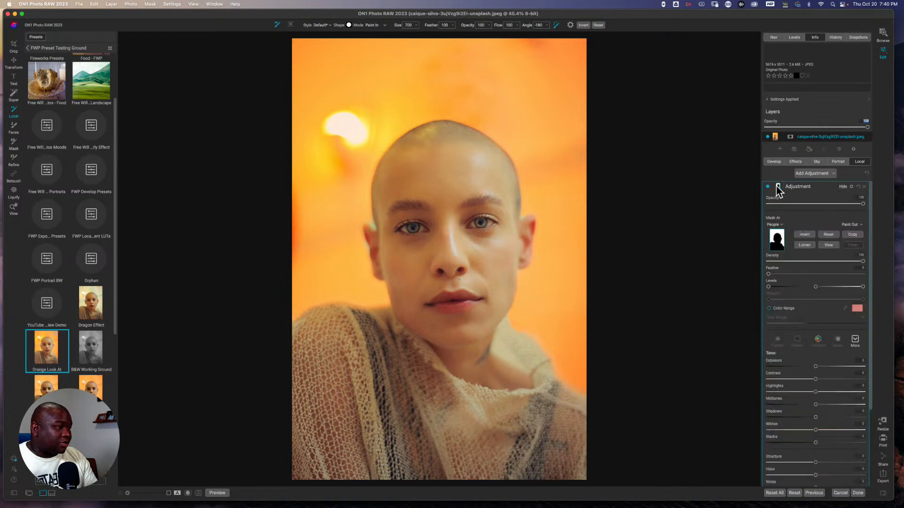
{"action": "left_click", "coordinate": [804, 235]}
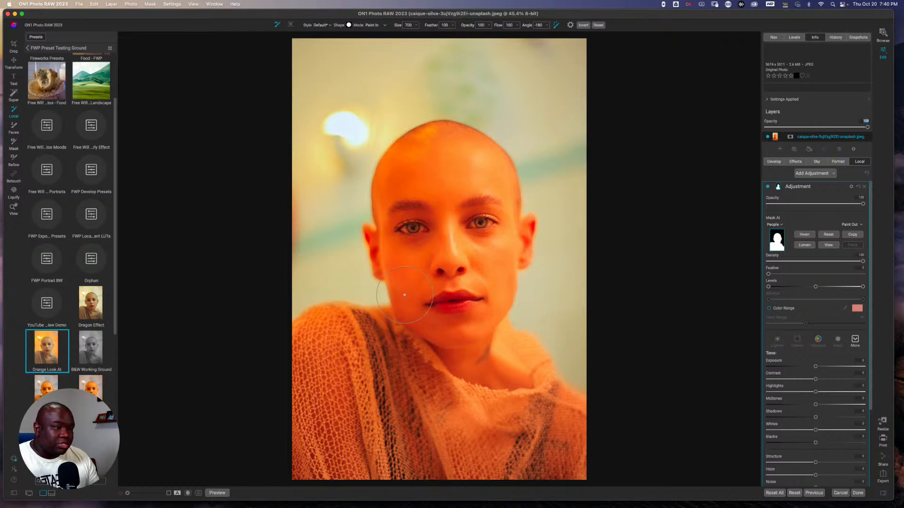
Discard the shaved-head portrait's edits and open the JPEG of the woman in the patterned dress in the field for editing.
{"action": "left_click", "coordinate": [840, 493]}
{"action": "left_click", "coordinate": [501, 282]}
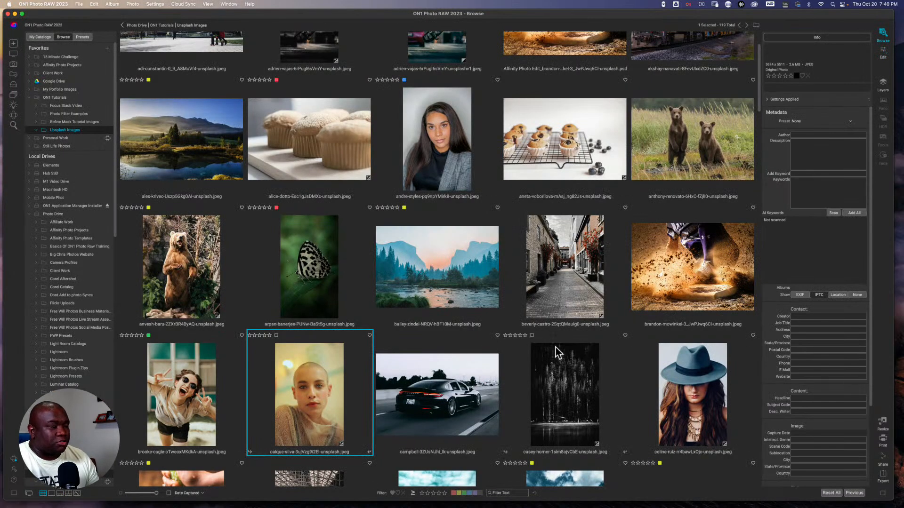
{"action": "scroll", "coordinate": [556, 332], "scroll_direction": "down", "scroll_amount": 2}
{"action": "scroll", "coordinate": [555, 331], "scroll_direction": "down", "scroll_amount": 15}
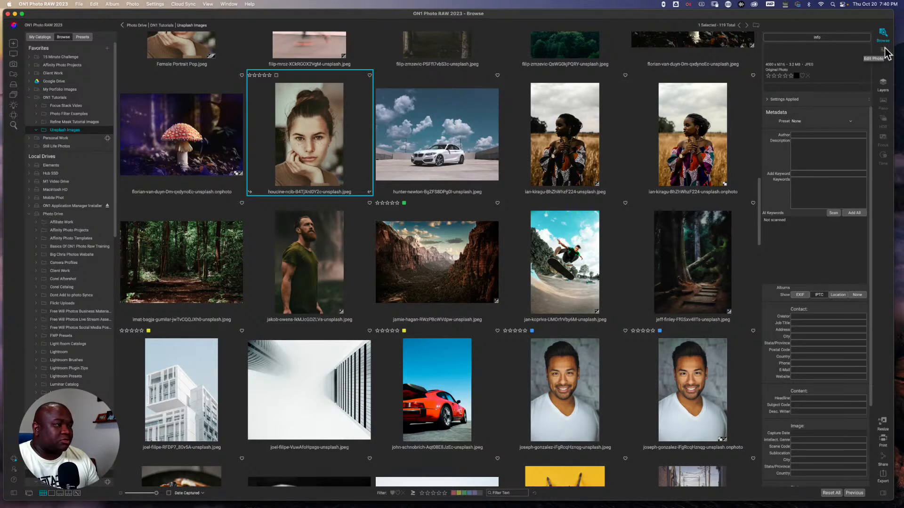
{"action": "left_click", "coordinate": [697, 139]}
{"action": "left_click", "coordinate": [609, 136]}
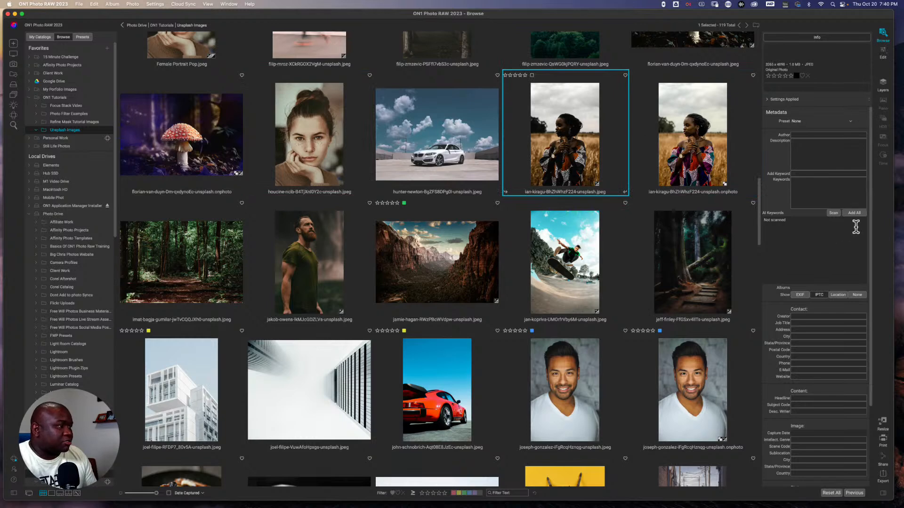
{"action": "left_click", "coordinate": [880, 60]}
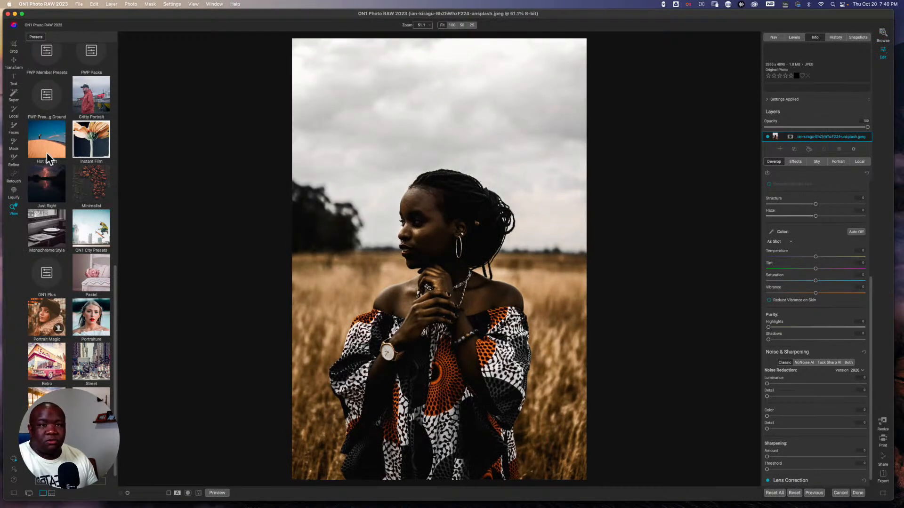
Apply the Orange Look AI preset from FWP Preset Testing Ground to the field portrait and show its local adjustments.
{"action": "left_click", "coordinate": [49, 99]}
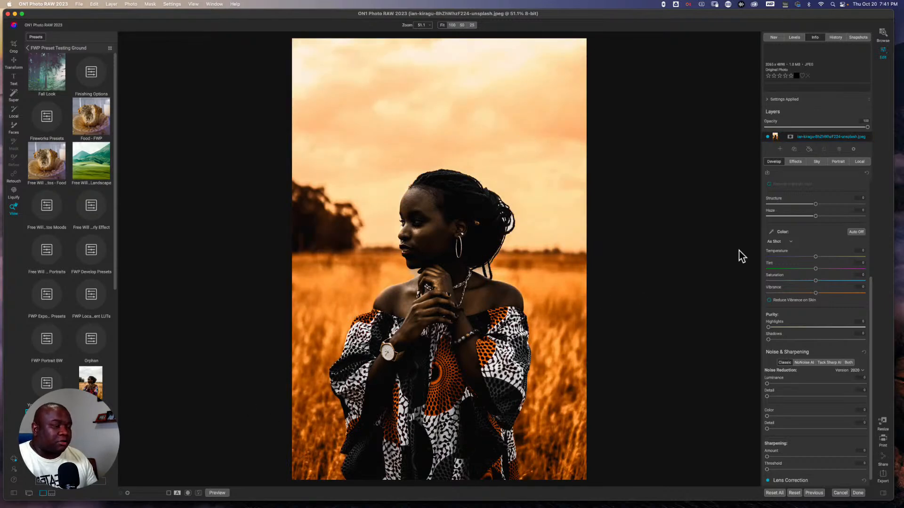
{"action": "left_click", "coordinate": [859, 162]}
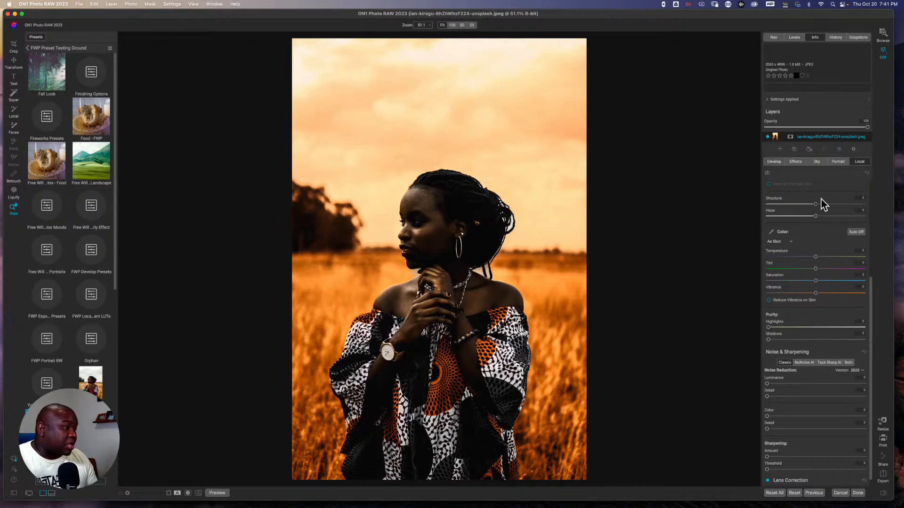
{"action": "left_click", "coordinate": [789, 207]}
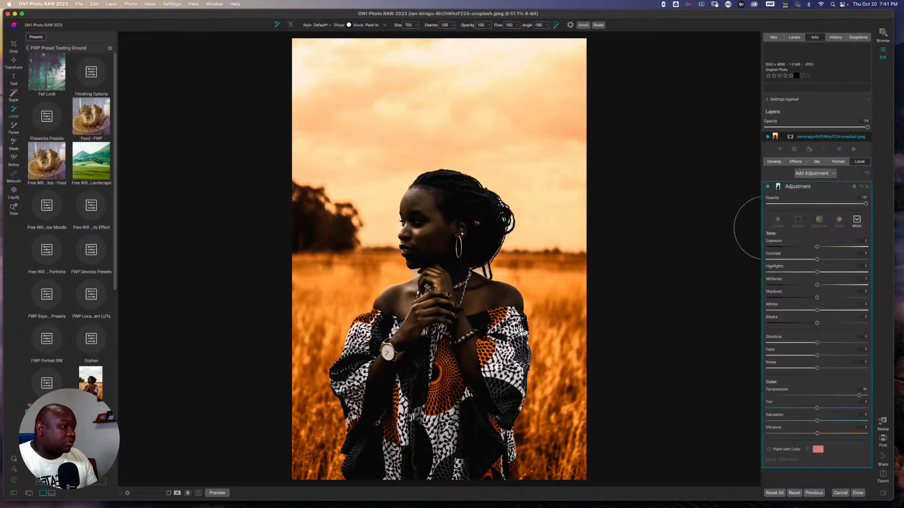
Show the local adjustment's mask options, invert its People mask, and switch the adjustment off.
{"action": "left_click", "coordinate": [777, 186]}
{"action": "left_click", "coordinate": [807, 237]}
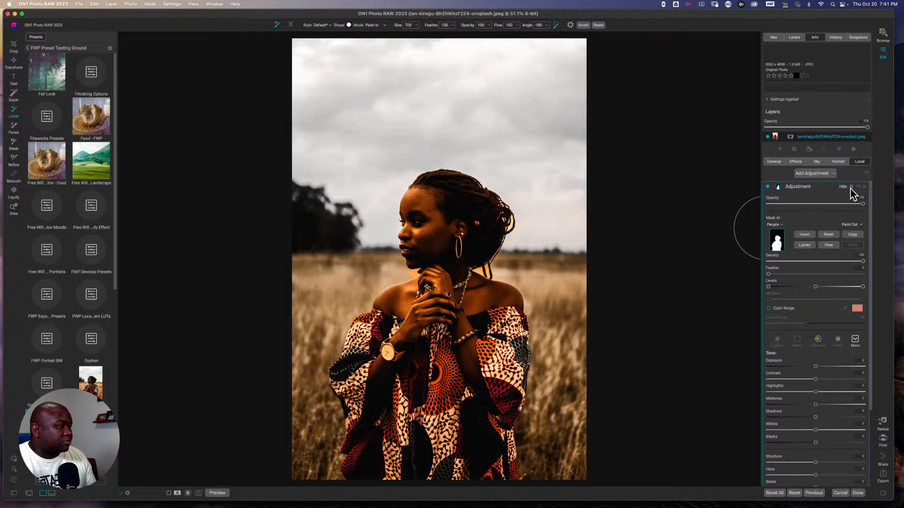
{"action": "left_click", "coordinate": [767, 186]}
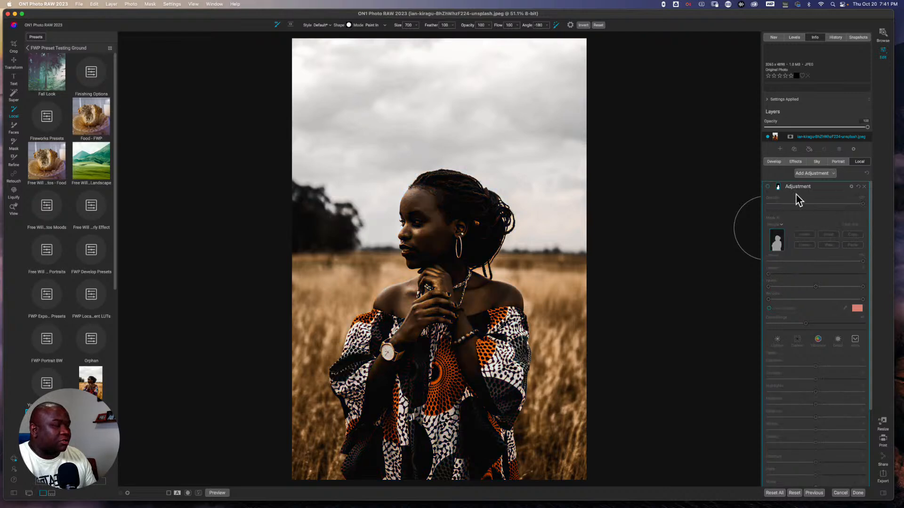
Open the Portrait AI adjustment for the woman's face and show its mask options with the red mask overlay.
{"action": "left_click", "coordinate": [843, 165]}
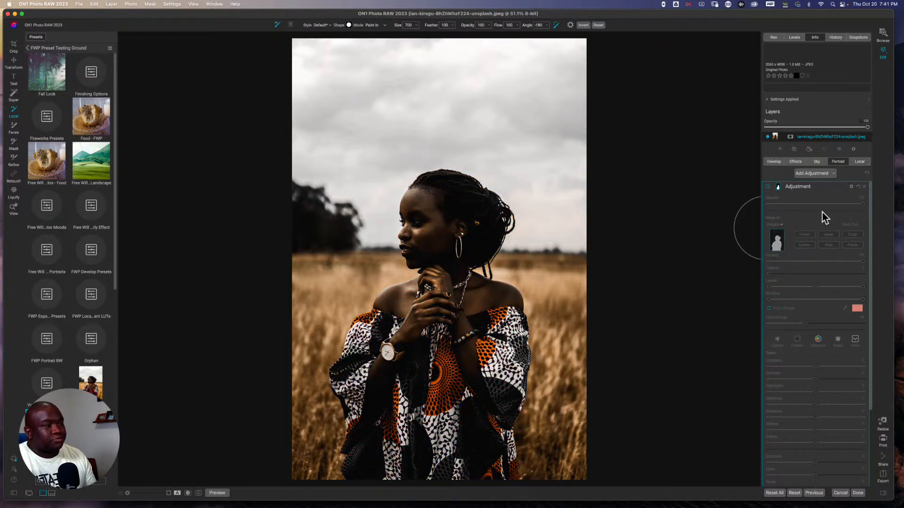
{"action": "key", "text": "z"}
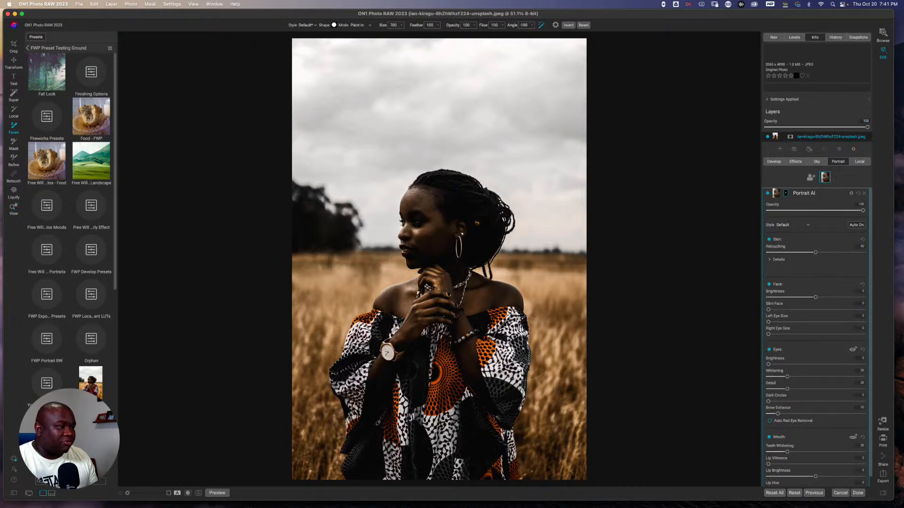
{"action": "left_click", "coordinate": [785, 194]}
{"action": "key", "text": "o"}
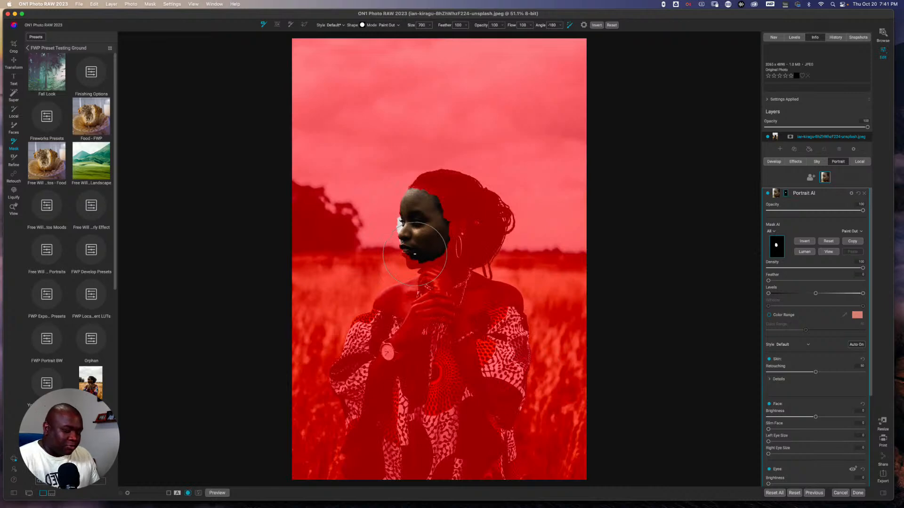
Reduce the masking brush size to 150 and paint the missing chin and jaw area into the Portrait AI face mask.
{"action": "key", "text": "bracketleft"}
{"action": "key", "text": "bracketleft"}
{"action": "key", "text": "bracketleft"}
{"action": "key", "text": "bracketleft"}
{"action": "key", "text": "bracketleft"}
{"action": "key", "text": "bracketleft"}
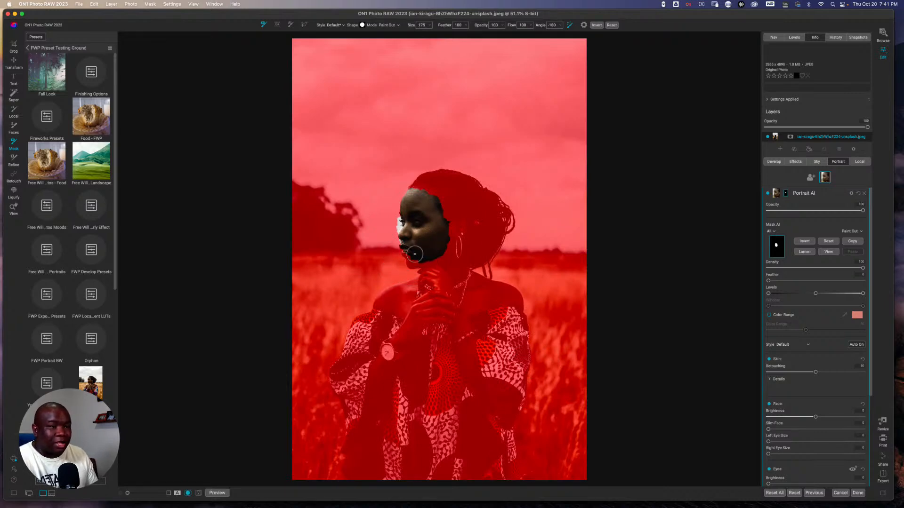
{"action": "key", "text": "bracketleft"}
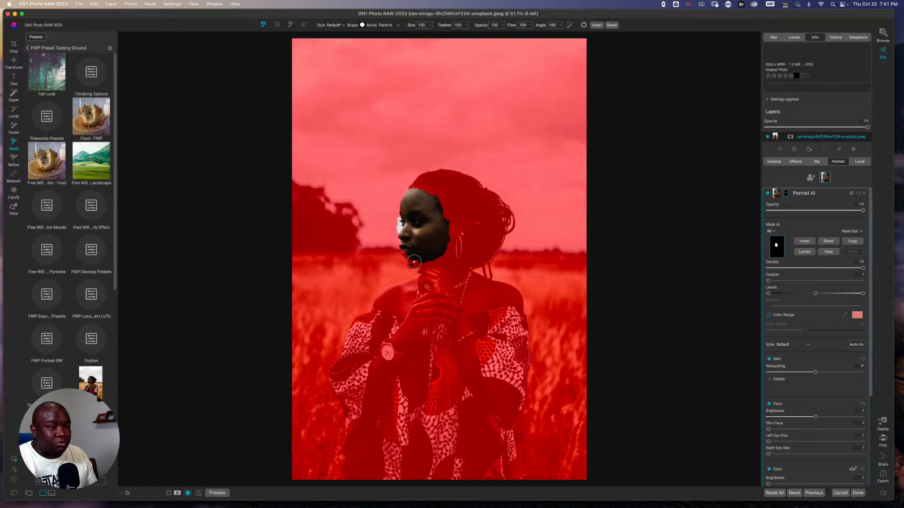
{"action": "left_click_drag", "start_coordinate": [417, 260], "coordinate": [408, 254]}
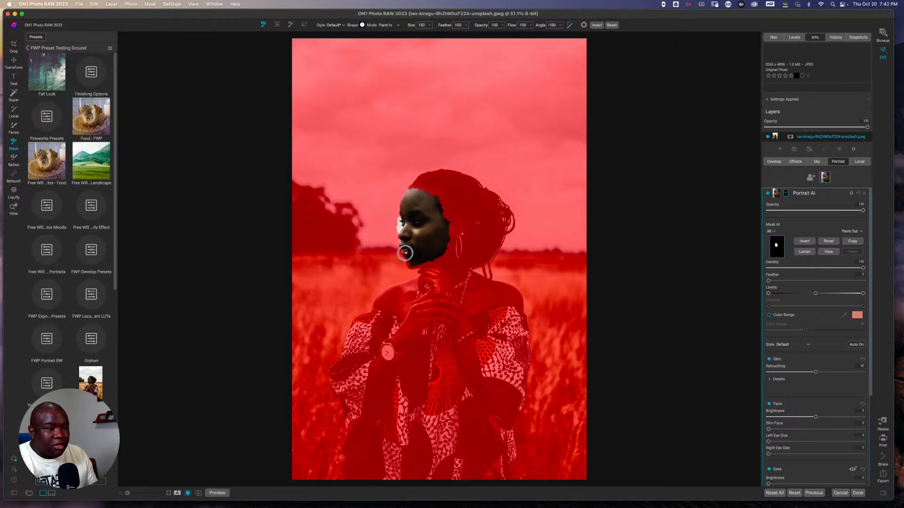
{"action": "mouse_move", "coordinate": [406, 253]}
{"action": "left_mouse_down"}
{"action": "mouse_move", "coordinate": [411, 266]}
{"action": "mouse_move", "coordinate": [430, 258]}
{"action": "left_mouse_up"}
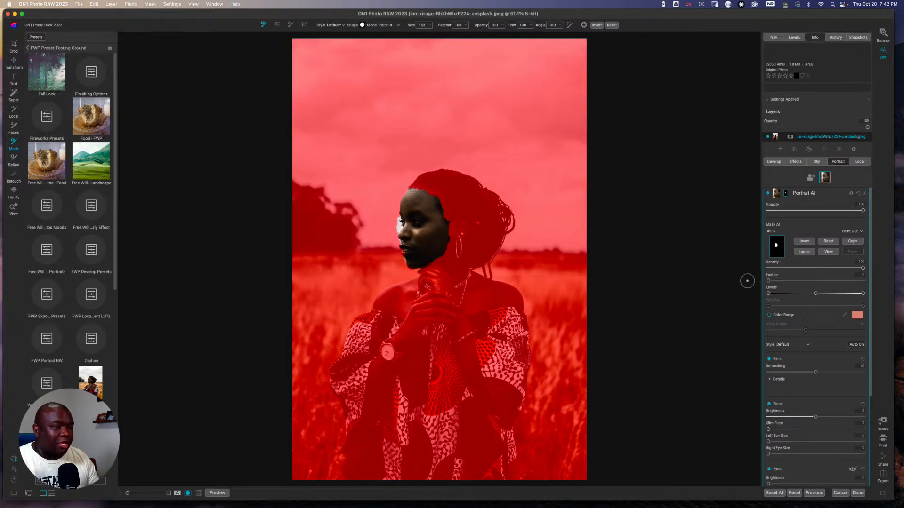
Test the Portrait AI face brightness in both directions, check the mask overlay, and set the brightness to about 25.
{"action": "key", "text": "o"}
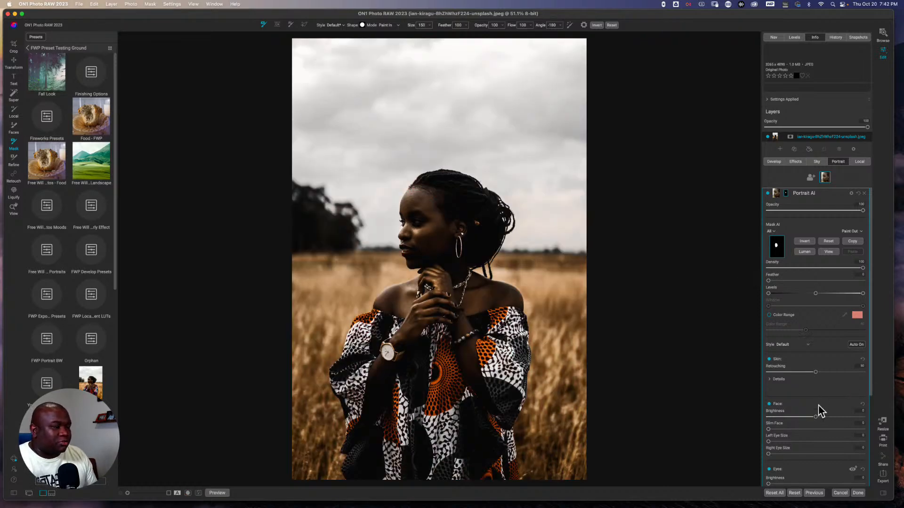
{"action": "mouse_move", "coordinate": [816, 418]}
{"action": "left_mouse_down"}
{"action": "mouse_move", "coordinate": [881, 419]}
{"action": "mouse_move", "coordinate": [824, 417]}
{"action": "left_mouse_up"}
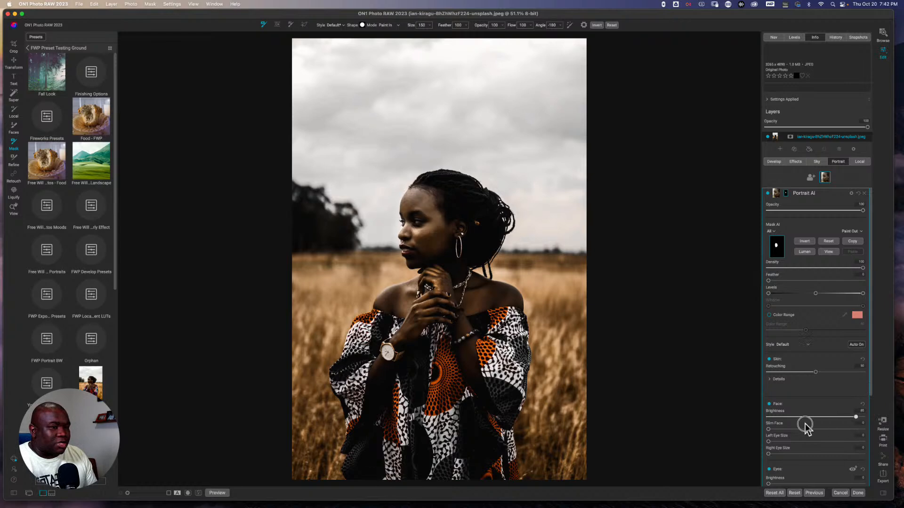
{"action": "left_click_drag", "start_coordinate": [744, 427], "coordinate": [699, 427]}
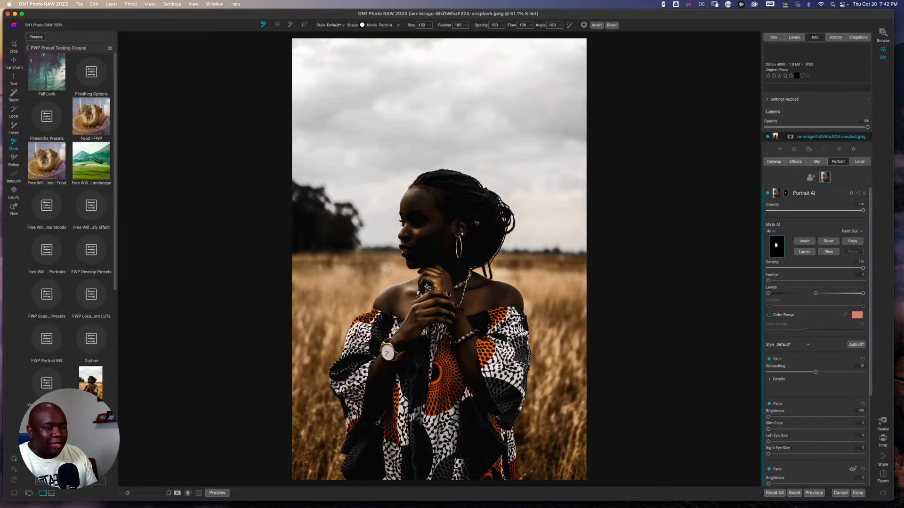
{"action": "key", "text": "o"}
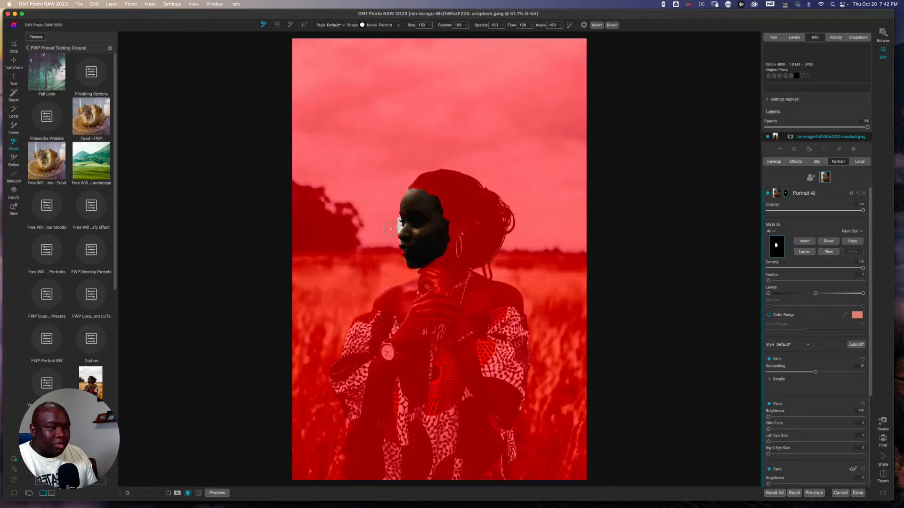
{"action": "key", "text": "o"}
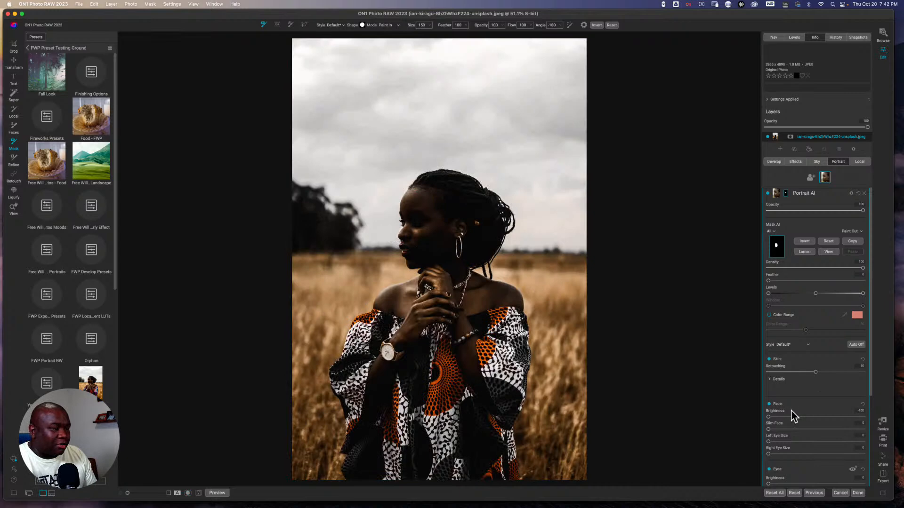
{"action": "left_click_drag", "start_coordinate": [768, 417], "coordinate": [819, 418]}
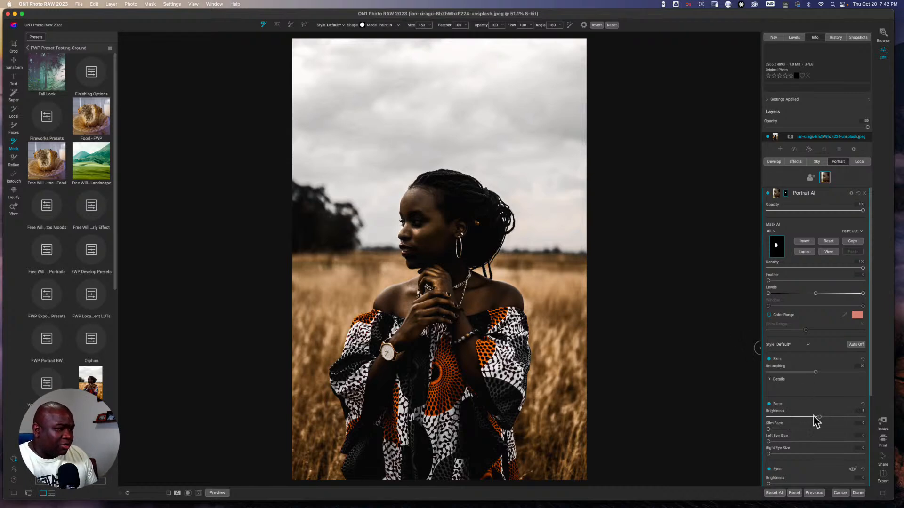
{"action": "left_click_drag", "start_coordinate": [819, 417], "coordinate": [827, 417]}
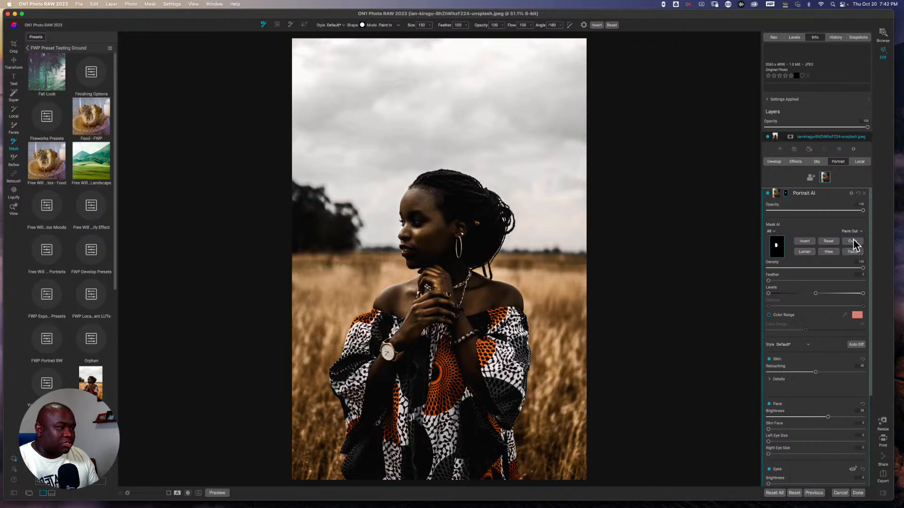
Switch the People-masked local adjustment back on, and copy the Portrait AI face mask for use in local adjustments.
{"action": "left_click", "coordinate": [858, 162]}
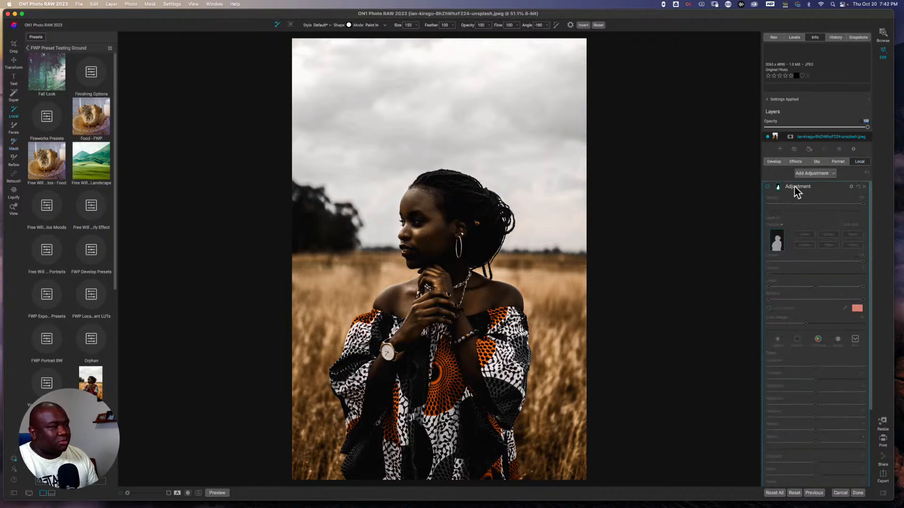
{"action": "left_click", "coordinate": [767, 186]}
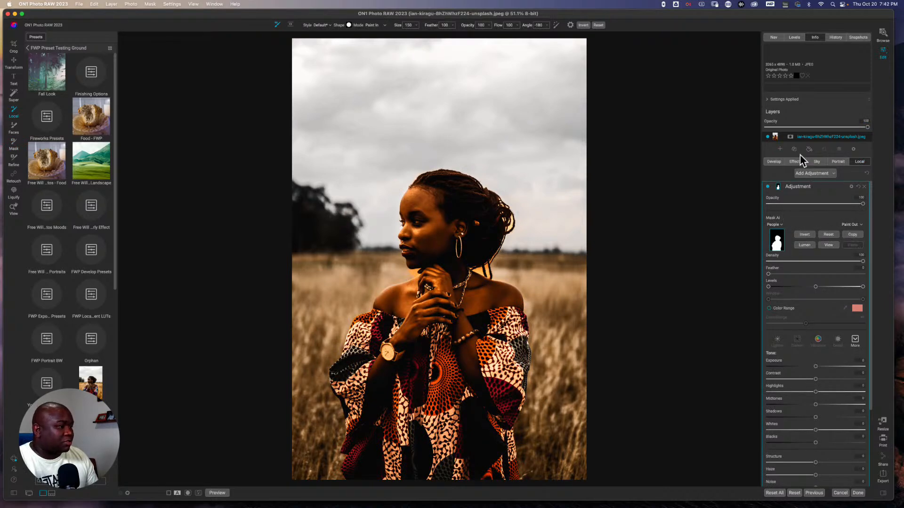
{"action": "left_click", "coordinate": [835, 163]}
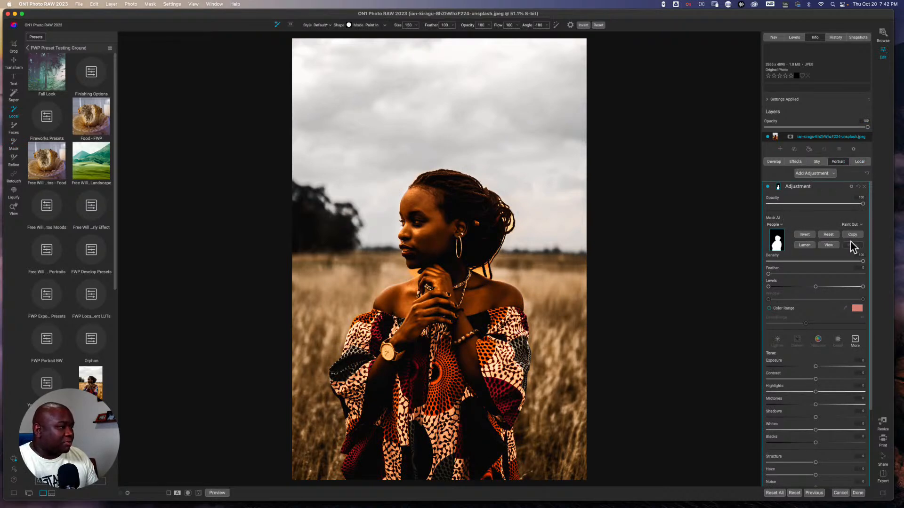
{"action": "left_click", "coordinate": [857, 162]}
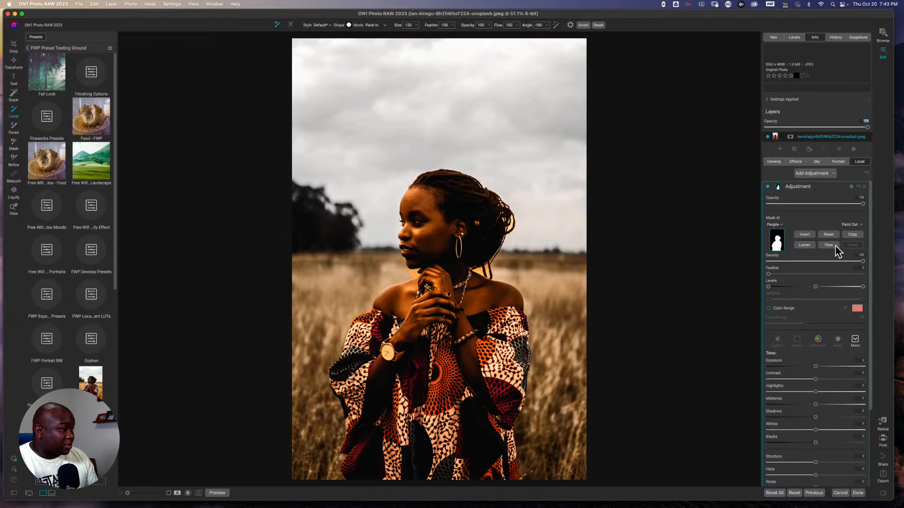
{"action": "left_click", "coordinate": [825, 188]}
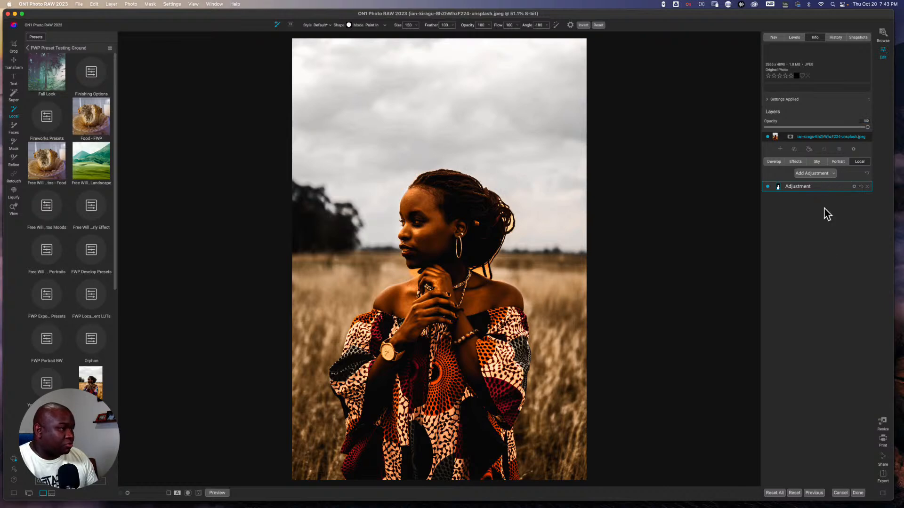
Add a second local adjustment and paste the copied face mask into it.
{"action": "key", "text": "super+shift+n"}
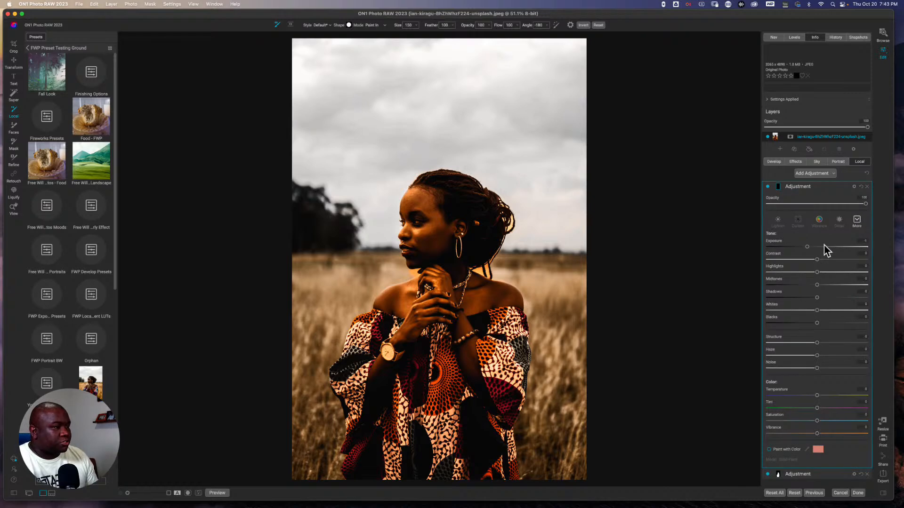
{"action": "left_click", "coordinate": [778, 187]}
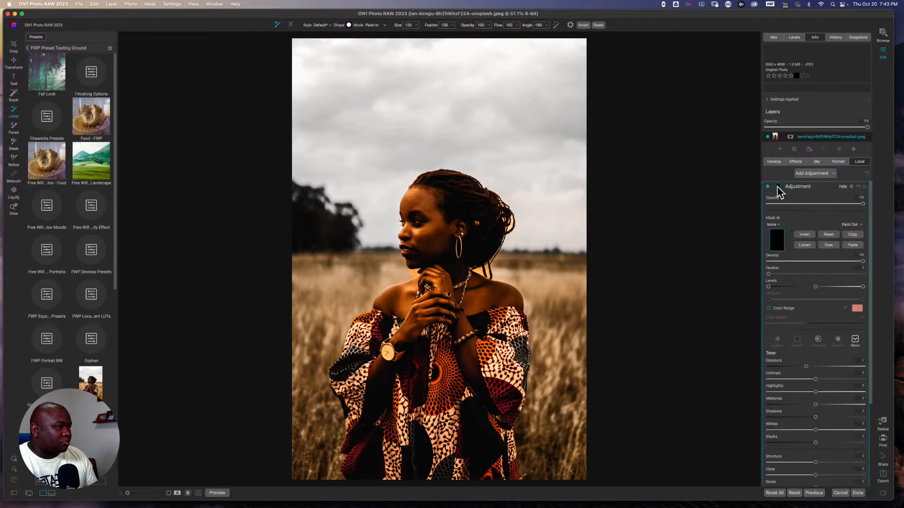
{"action": "left_click", "coordinate": [854, 245]}
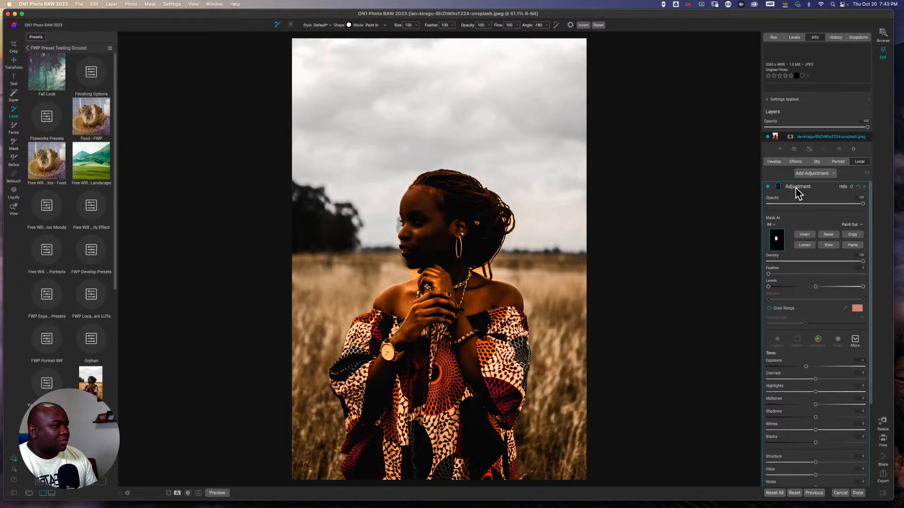
Switch off the People-masked adjustment and show the settings of the face-masked adjustment.
{"action": "left_click", "coordinate": [809, 187]}
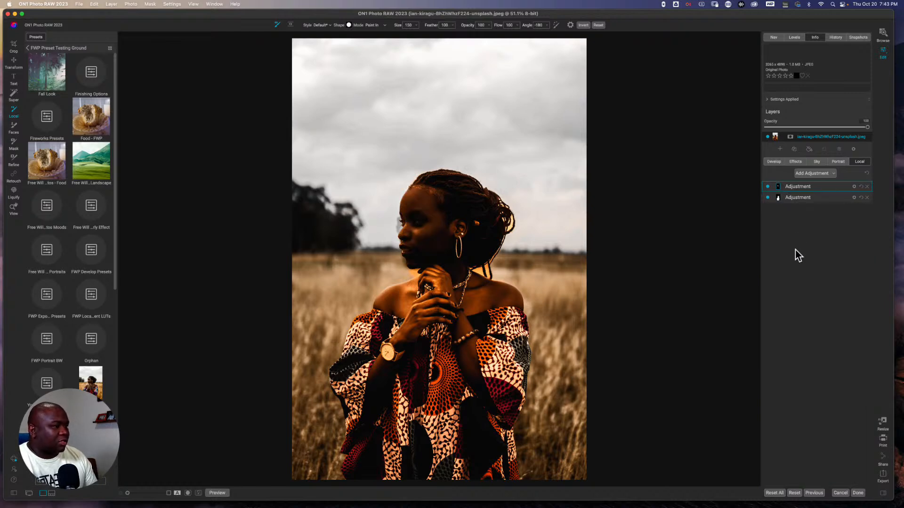
{"action": "left_click", "coordinate": [767, 197]}
{"action": "left_click", "coordinate": [806, 187]}
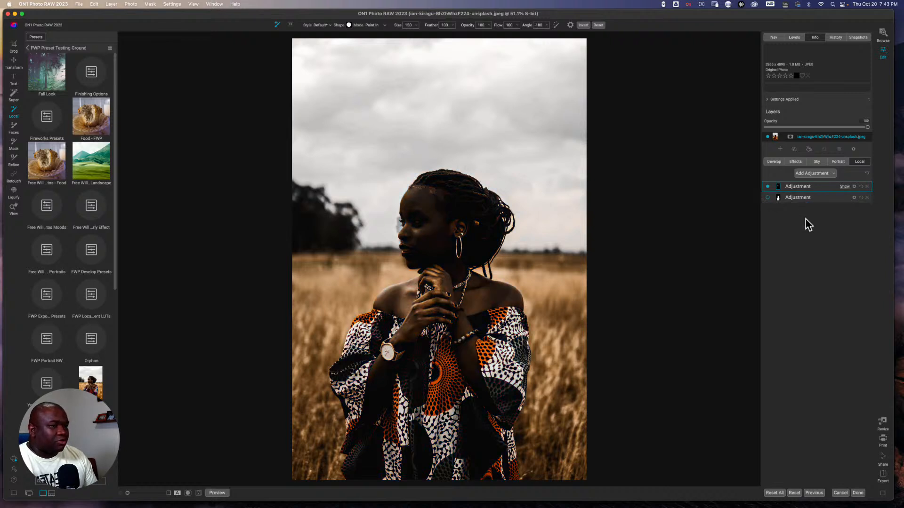
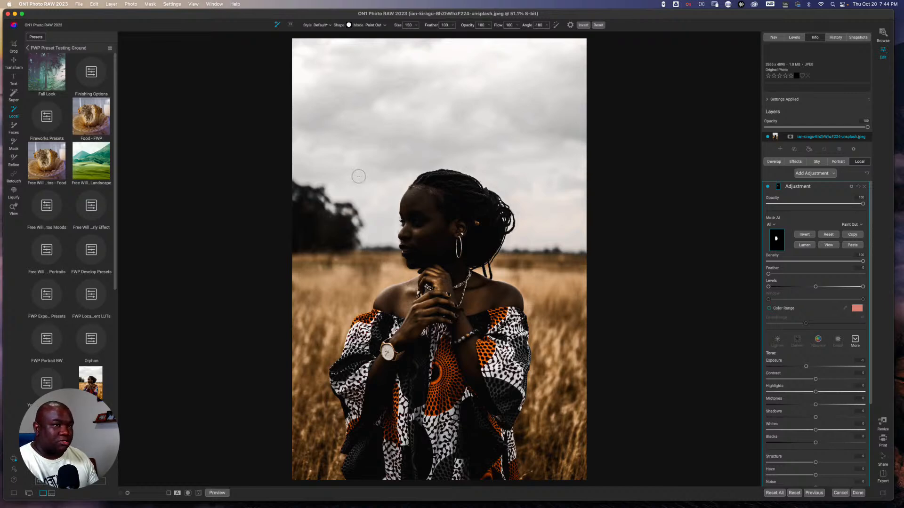
Try masking the woman with the AI Quick Mask tool, and cancel the selection.
{"action": "key", "text": "b"}
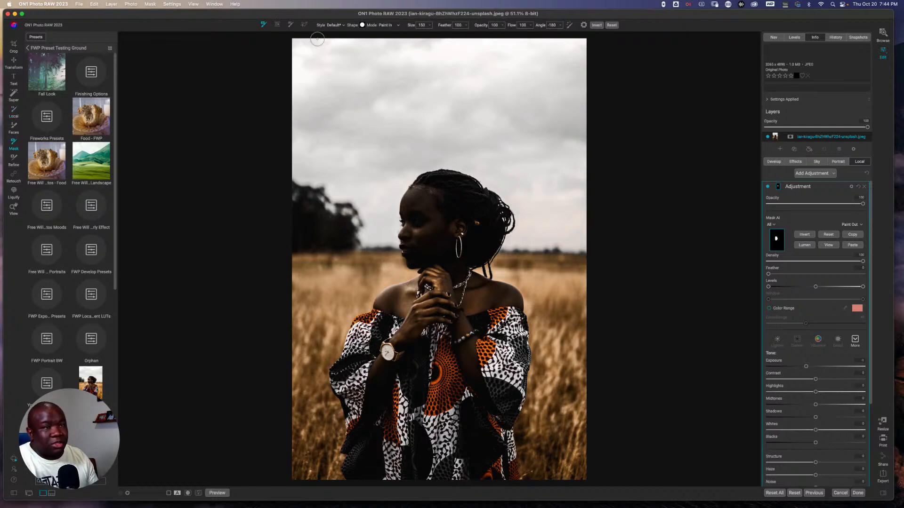
{"action": "left_click", "coordinate": [291, 25]}
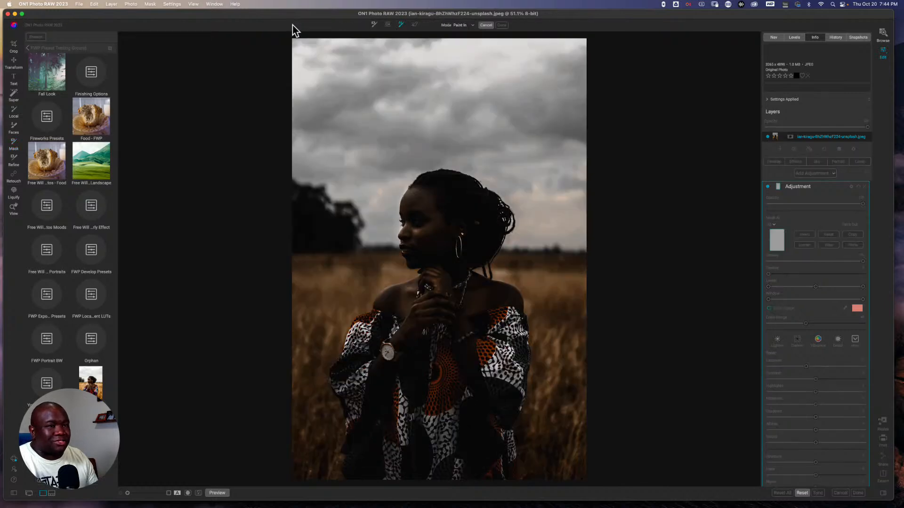
{"action": "left_click", "coordinate": [373, 26]}
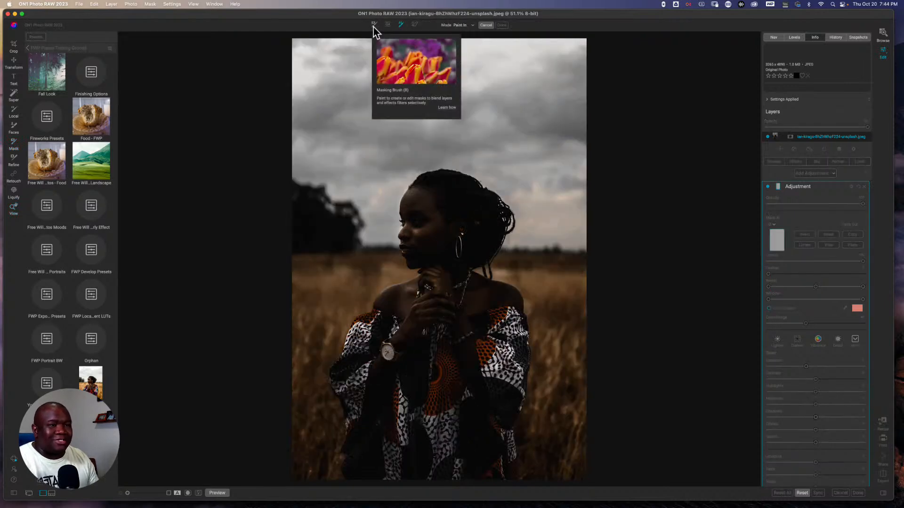
{"action": "left_click", "coordinate": [461, 204]}
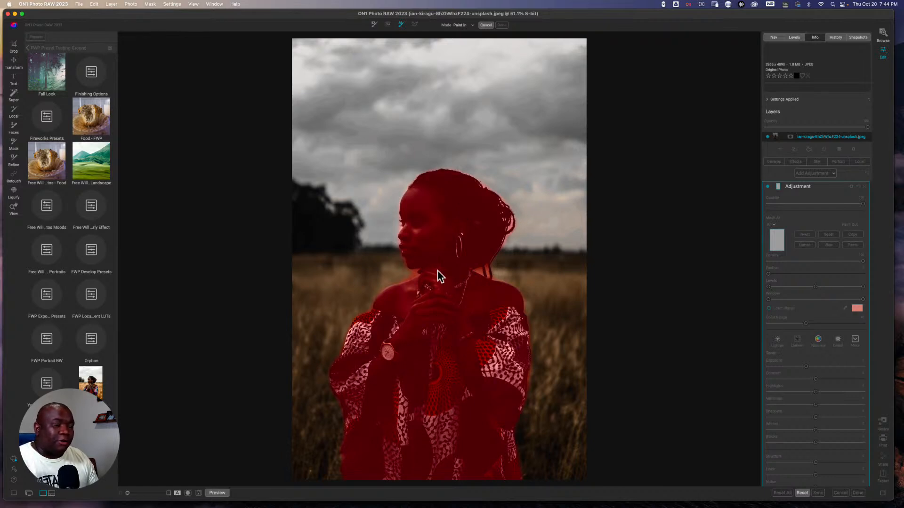
{"action": "left_click", "coordinate": [420, 107]}
{"action": "left_click", "coordinate": [496, 395]}
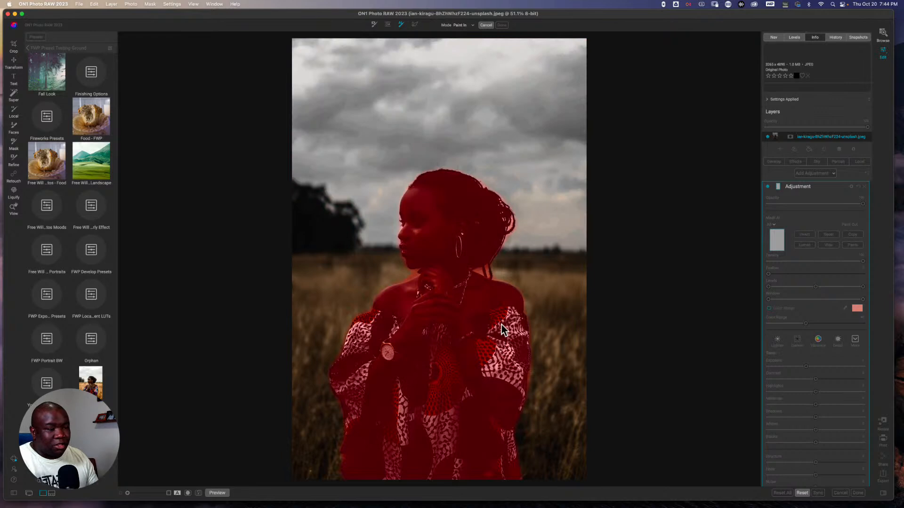
{"action": "left_click", "coordinate": [456, 247]}
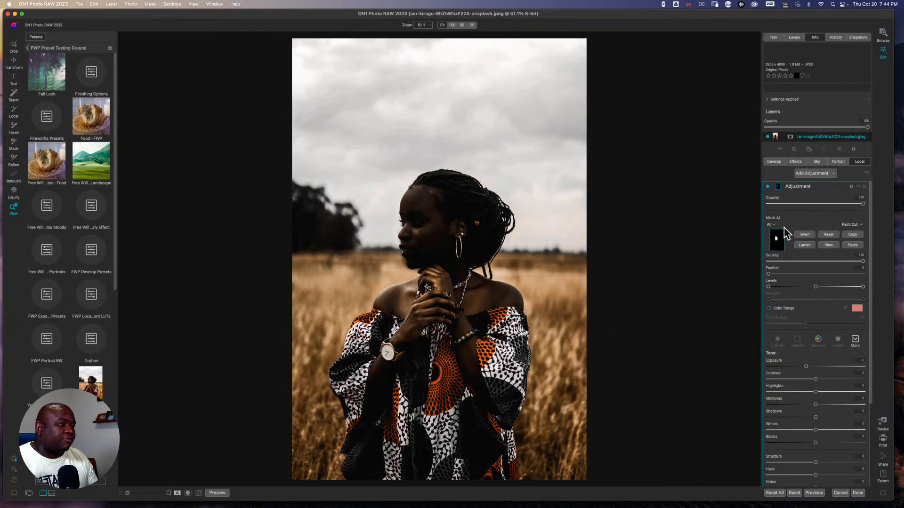
Reset the mask of the face-masked local adjustment.
{"action": "left_click", "coordinate": [828, 235]}
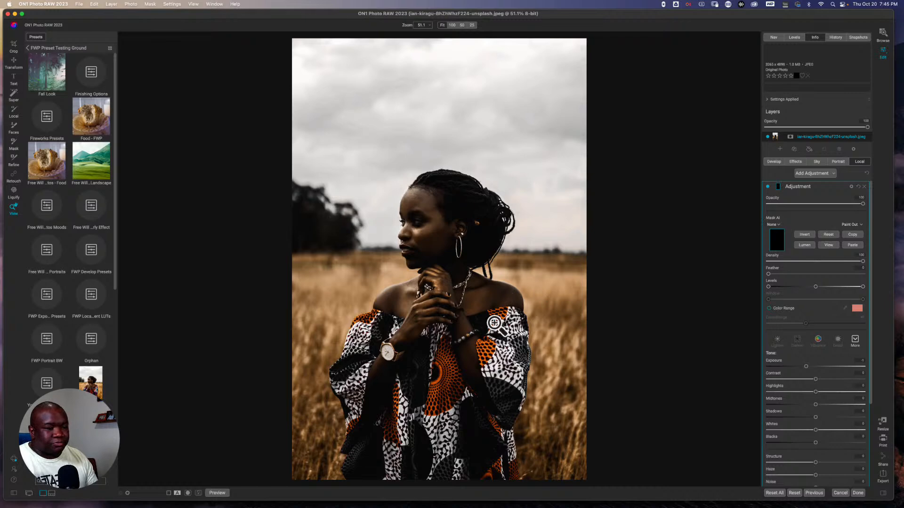
{"action": "left_click", "coordinate": [432, 389]}
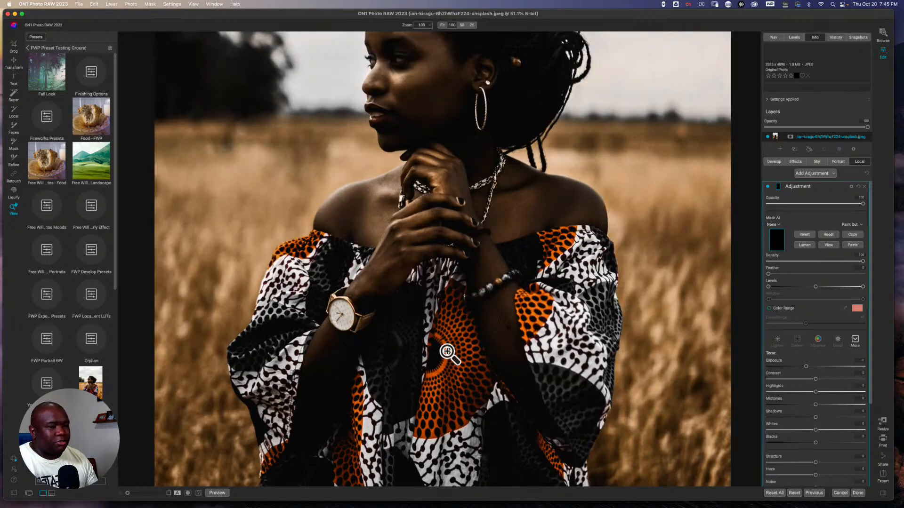
{"action": "left_click", "coordinate": [427, 246]}
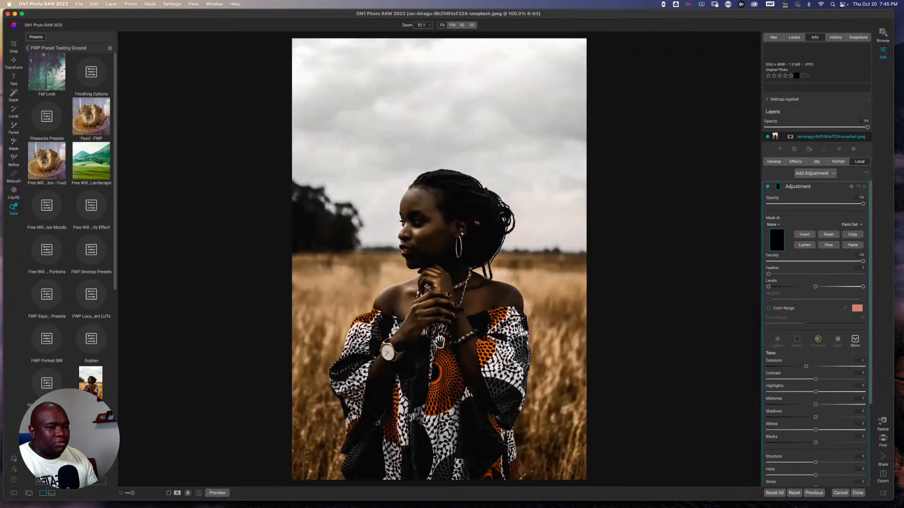
{"action": "left_click", "coordinate": [441, 392]}
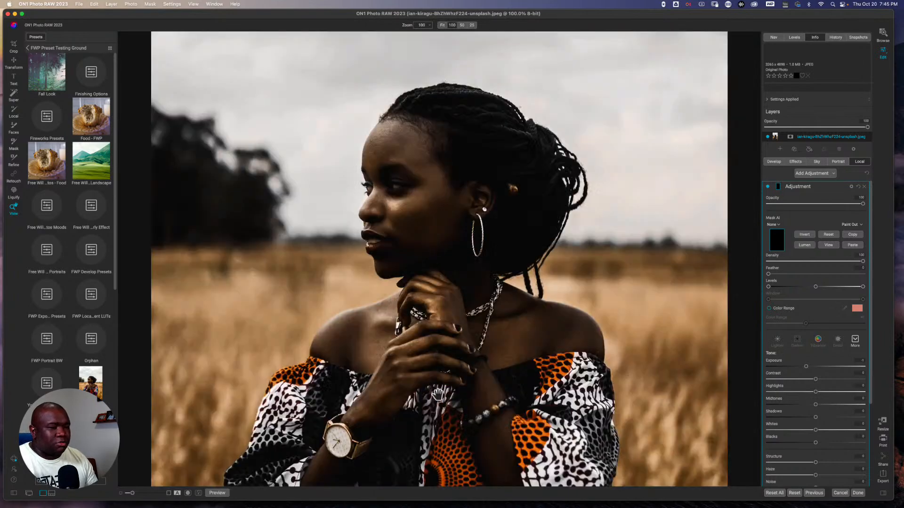
{"action": "left_click_drag", "start_coordinate": [435, 383], "coordinate": [442, 176]}
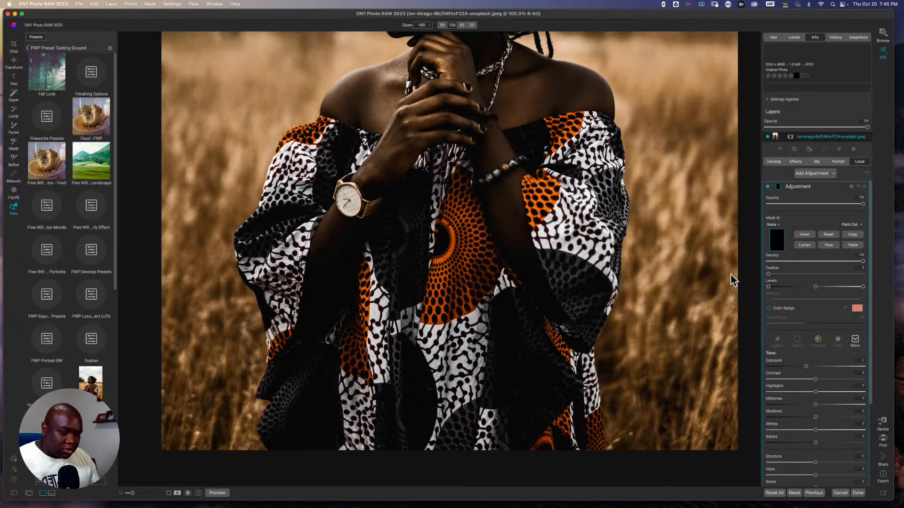
Activate the masking brush, reset the adjustment's exposure to its default, and raise its color temperature to 100.
{"action": "key", "text": "b"}
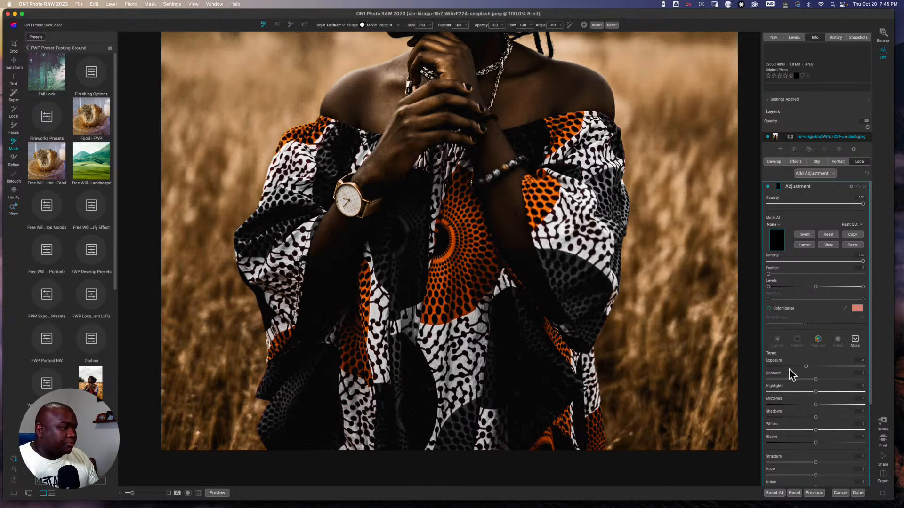
{"action": "double_click", "coordinate": [774, 360]}
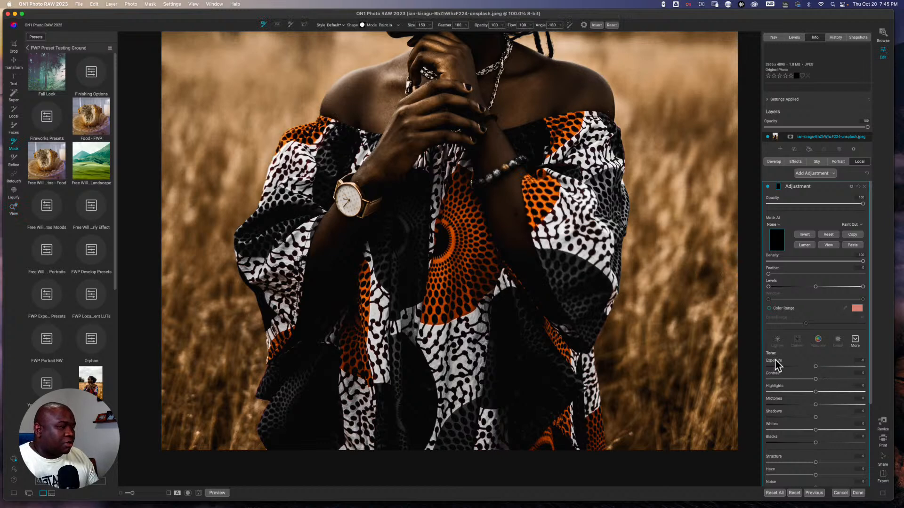
{"action": "left_click_drag", "start_coordinate": [872, 336], "coordinate": [863, 452]}
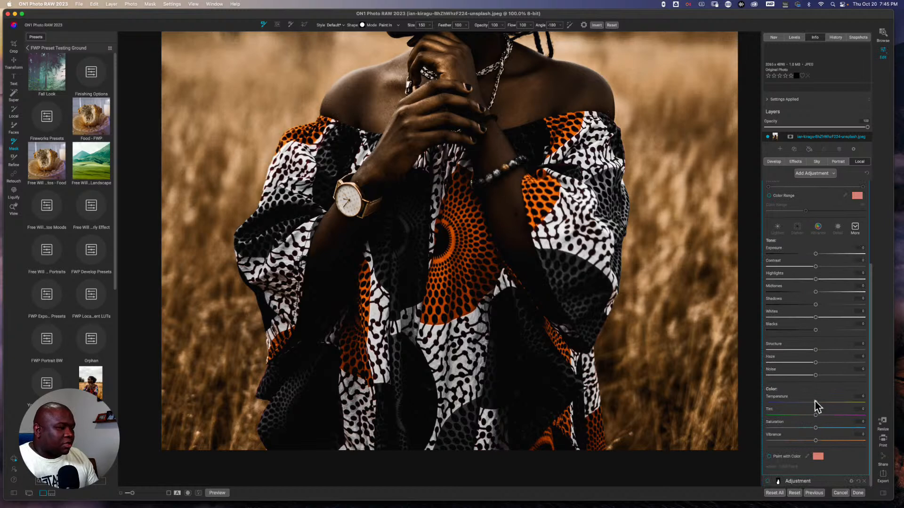
{"action": "left_click_drag", "start_coordinate": [816, 402], "coordinate": [837, 402]}
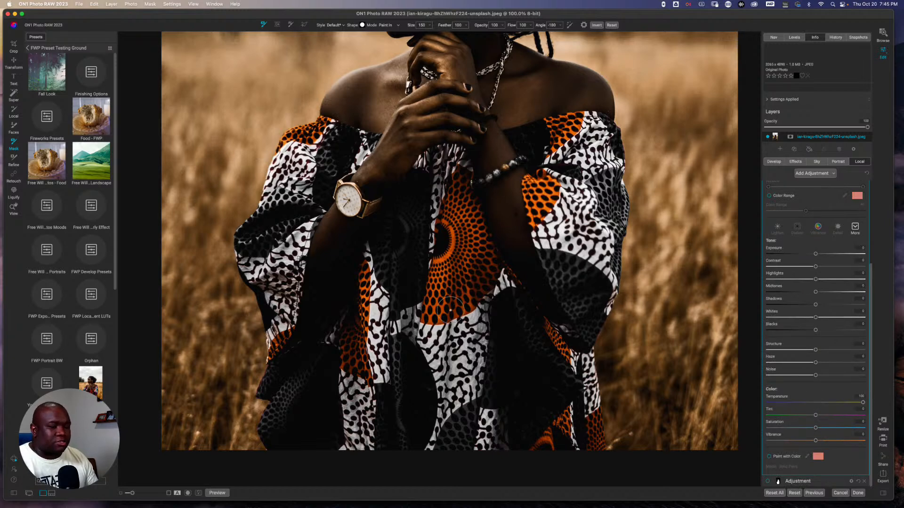
Set the masking brush size to 400 and paint the adjustment over the middle of the woman's dress.
{"action": "key", "text": "bracketright"}
{"action": "key", "text": "bracketright"}
{"action": "key", "text": "bracketright"}
{"action": "key", "text": "bracketright"}
{"action": "key", "text": "bracketright"}
{"action": "key", "text": "bracketright"}
{"action": "key", "text": "bracketright"}
{"action": "key", "text": "bracketright"}
{"action": "key", "text": "bracketright"}
{"action": "key", "text": "bracketright"}
{"action": "key", "text": "bracketright"}
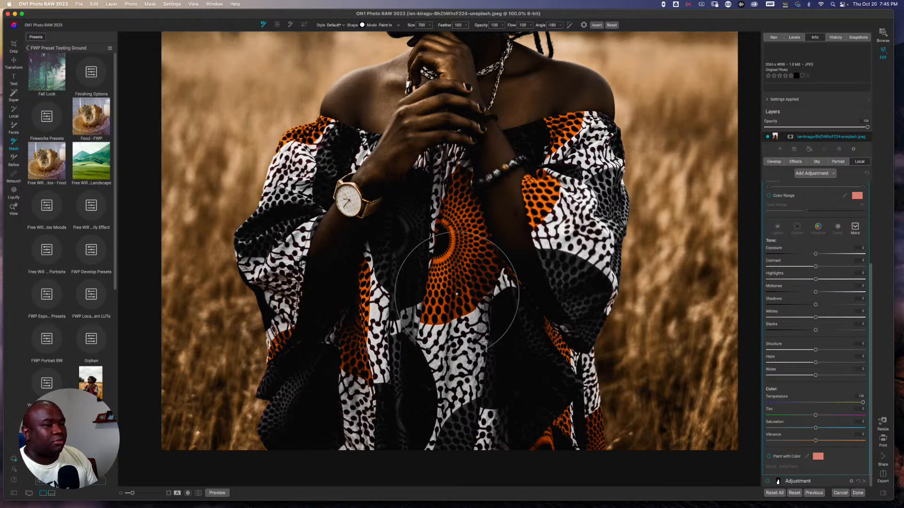
{"action": "key", "text": "bracketleft"}
{"action": "key", "text": "bracketleft"}
{"action": "key", "text": "bracketleft"}
{"action": "key", "text": "bracketleft"}
{"action": "key", "text": "bracketleft"}
{"action": "key", "text": "bracketleft"}
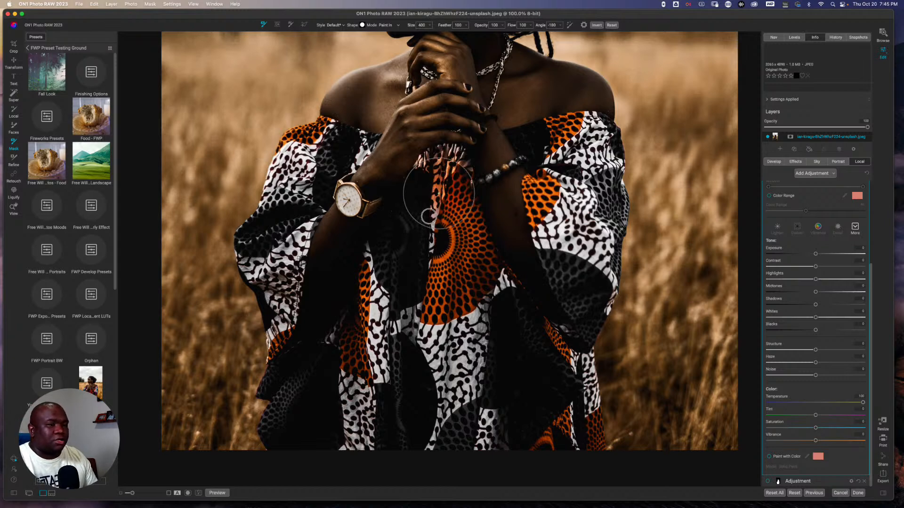
{"action": "mouse_move", "coordinate": [405, 244]}
{"action": "left_mouse_down"}
{"action": "mouse_move", "coordinate": [379, 290]}
{"action": "mouse_move", "coordinate": [440, 288]}
{"action": "mouse_move", "coordinate": [443, 174]}
{"action": "left_mouse_up"}
{"action": "mouse_move", "coordinate": [440, 242]}
{"action": "left_mouse_down"}
{"action": "mouse_move", "coordinate": [496, 348]}
{"action": "mouse_move", "coordinate": [503, 390]}
{"action": "mouse_move", "coordinate": [449, 408]}
{"action": "mouse_move", "coordinate": [313, 414]}
{"action": "mouse_move", "coordinate": [360, 349]}
{"action": "mouse_move", "coordinate": [408, 309]}
{"action": "mouse_move", "coordinate": [455, 419]}
{"action": "left_mouse_up"}
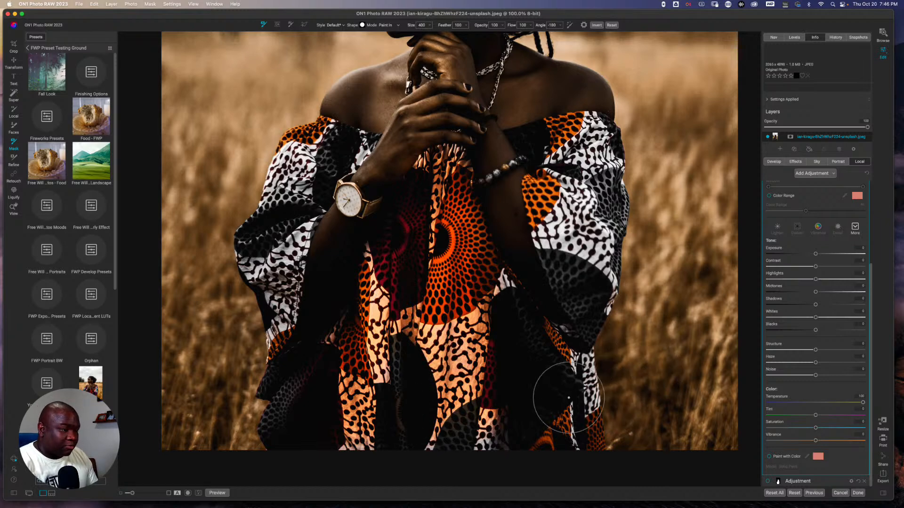
Set the brush size to 350 and paint the adjustment over both sleeves of the dress.
{"action": "key", "text": "bracketright"}
{"action": "key", "text": "bracketright"}
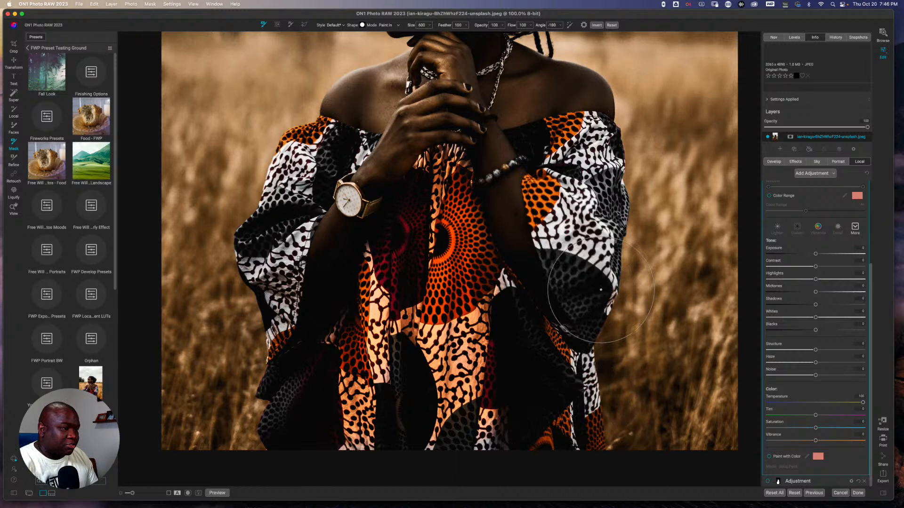
{"action": "key", "text": "bracketleft"}
{"action": "key", "text": "bracketleft"}
{"action": "key", "text": "bracketleft"}
{"action": "left_click_drag", "start_coordinate": [583, 292], "coordinate": [583, 251]}
{"action": "mouse_move", "coordinate": [539, 212]}
{"action": "left_mouse_down"}
{"action": "mouse_move", "coordinate": [513, 172]}
{"action": "mouse_move", "coordinate": [532, 163]}
{"action": "mouse_move", "coordinate": [514, 162]}
{"action": "mouse_move", "coordinate": [555, 142]}
{"action": "mouse_move", "coordinate": [589, 145]}
{"action": "mouse_move", "coordinate": [578, 227]}
{"action": "mouse_move", "coordinate": [592, 264]}
{"action": "mouse_move", "coordinate": [606, 272]}
{"action": "mouse_move", "coordinate": [604, 181]}
{"action": "left_mouse_up"}
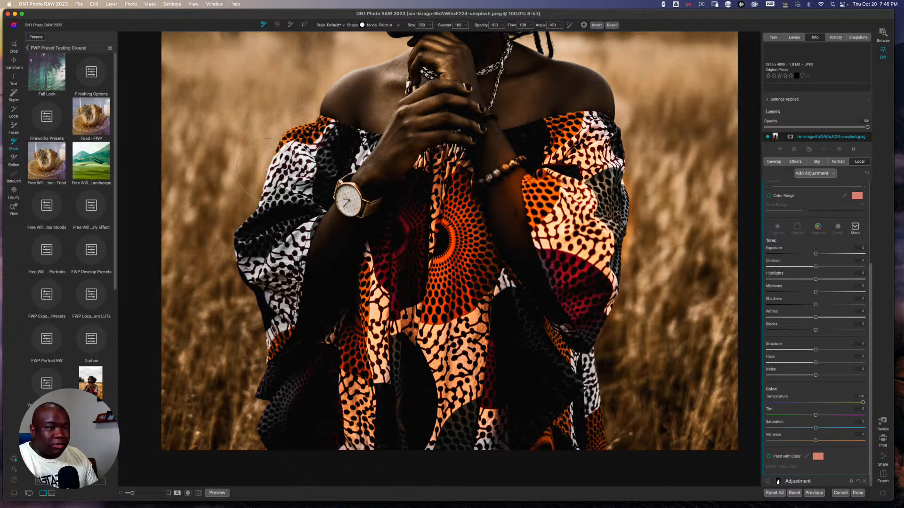
{"action": "mouse_move", "coordinate": [266, 168]}
{"action": "left_mouse_down"}
{"action": "mouse_move", "coordinate": [326, 150]}
{"action": "mouse_move", "coordinate": [308, 162]}
{"action": "mouse_move", "coordinate": [290, 193]}
{"action": "mouse_move", "coordinate": [281, 329]}
{"action": "mouse_move", "coordinate": [241, 214]}
{"action": "mouse_move", "coordinate": [272, 254]}
{"action": "left_mouse_up"}
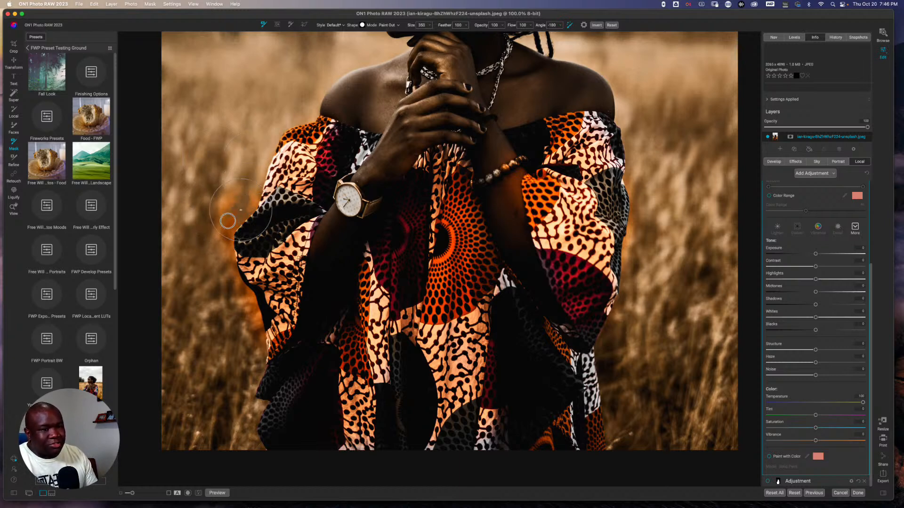
Fine-tune the Perfect Brush settings and paint out the mask spill on the grass beside the watch-side sleeve.
{"action": "left_click_drag", "start_coordinate": [213, 235], "coordinate": [213, 270]}
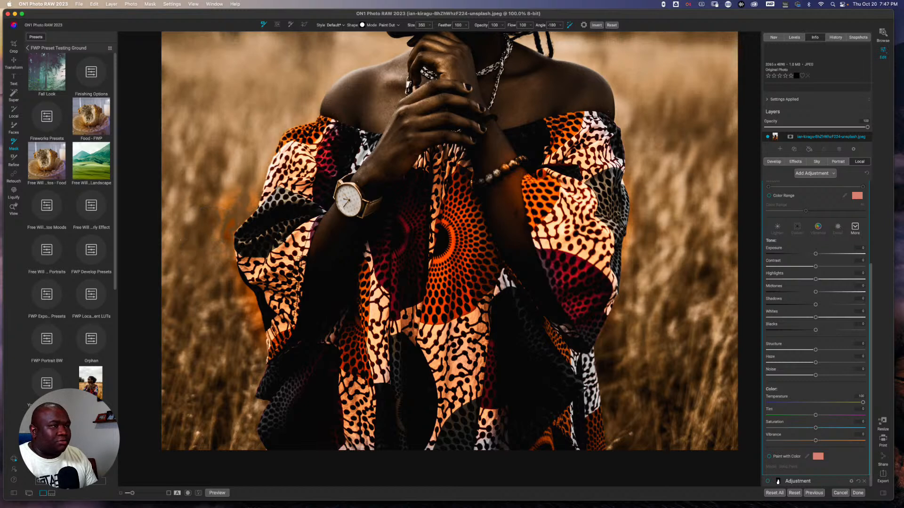
{"action": "left_click", "coordinate": [583, 25]}
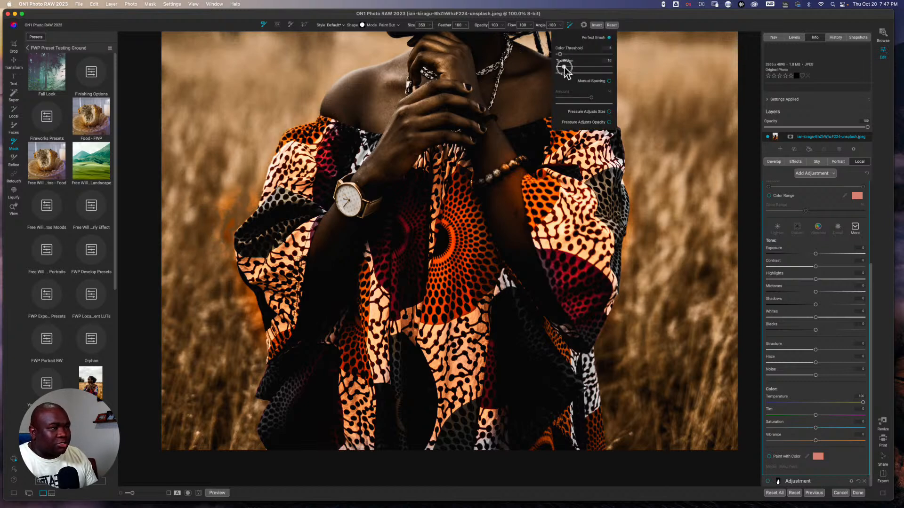
{"action": "left_click_drag", "start_coordinate": [564, 67], "coordinate": [566, 68]}
{"action": "left_click", "coordinate": [303, 172]}
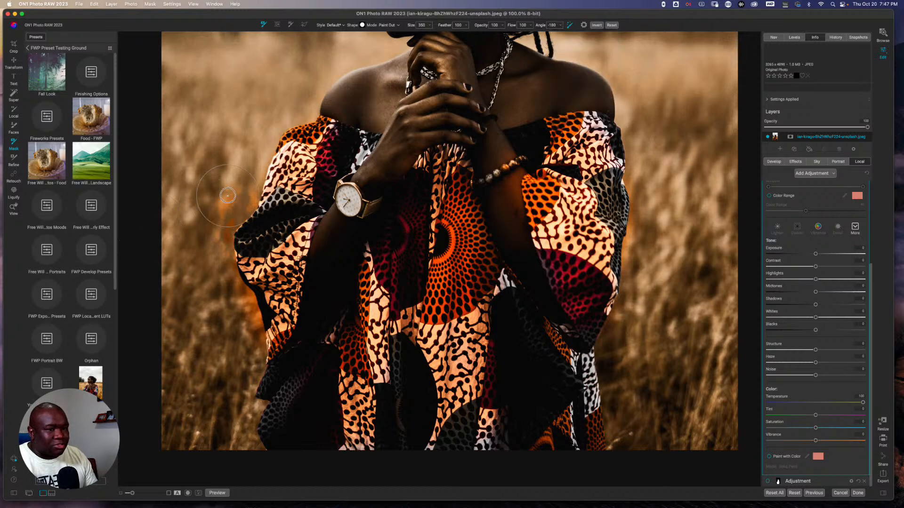
{"action": "mouse_move", "coordinate": [226, 218]}
{"action": "left_mouse_down"}
{"action": "mouse_move", "coordinate": [224, 301]}
{"action": "mouse_move", "coordinate": [274, 343]}
{"action": "mouse_move", "coordinate": [275, 327]}
{"action": "left_mouse_up"}
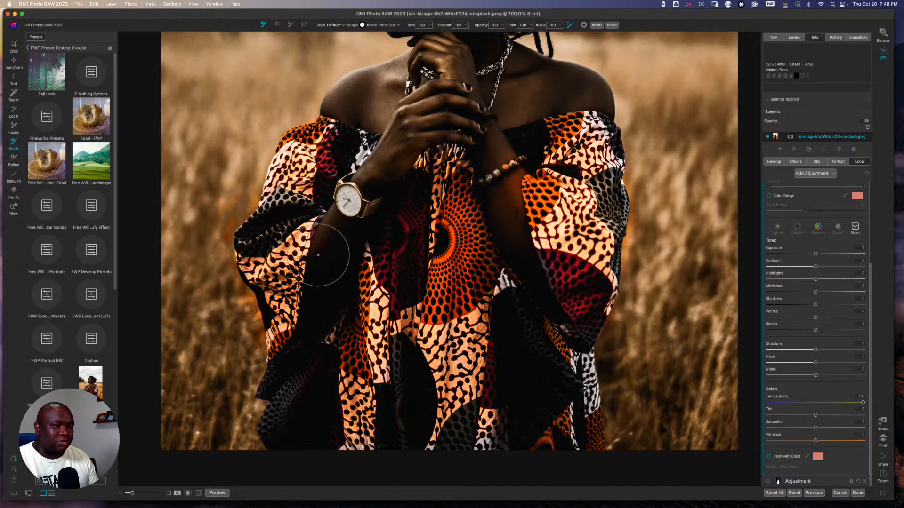
{"action": "key", "text": "z"}
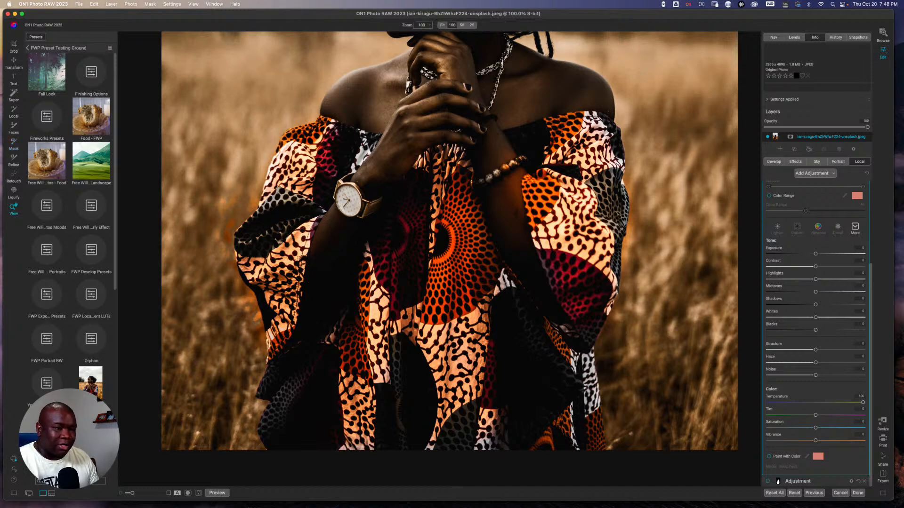
{"action": "key", "text": "super+0"}
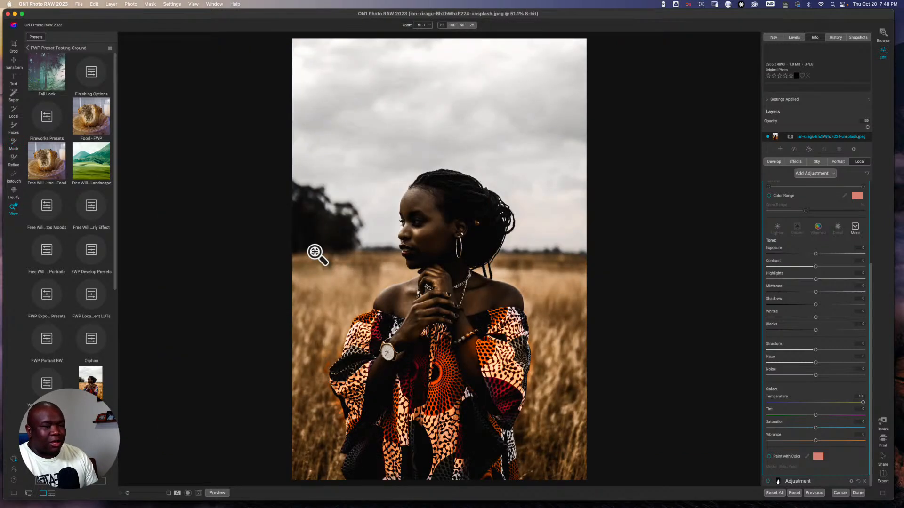